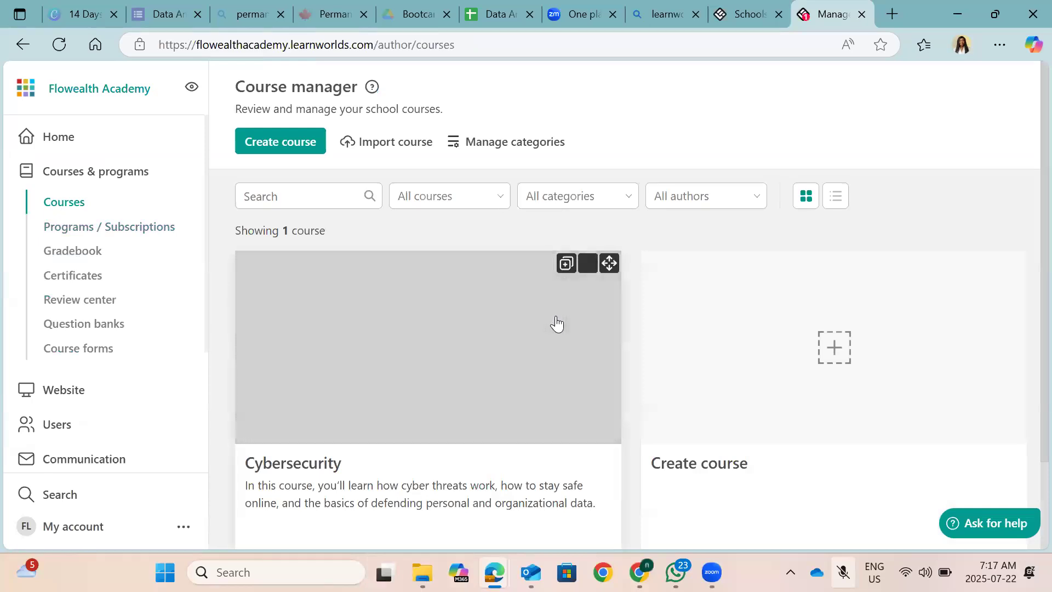
scroll(557, 324, up, 2)
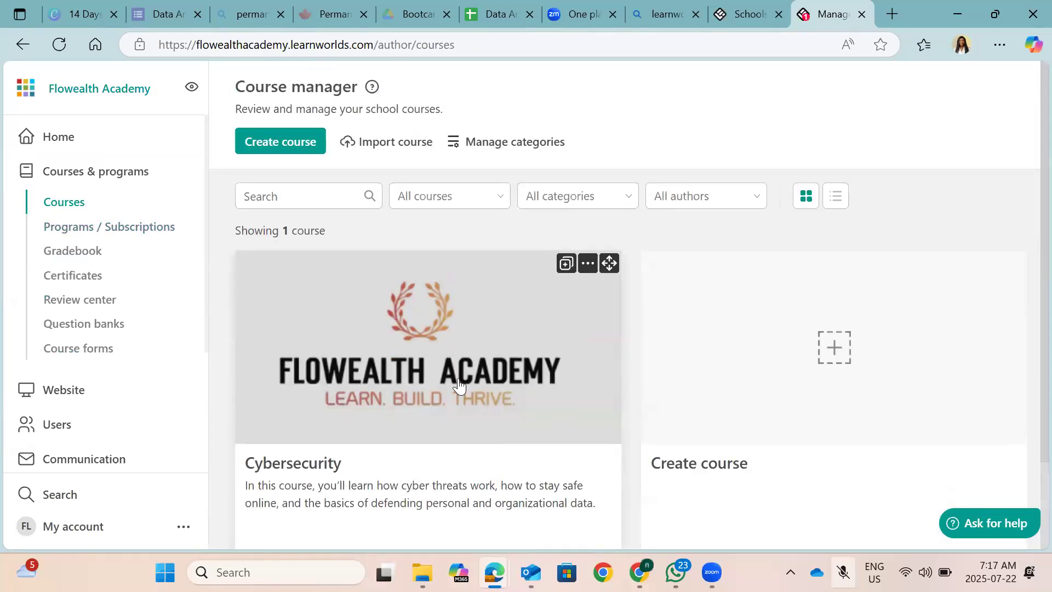
scroll(437, 419, down, 2)
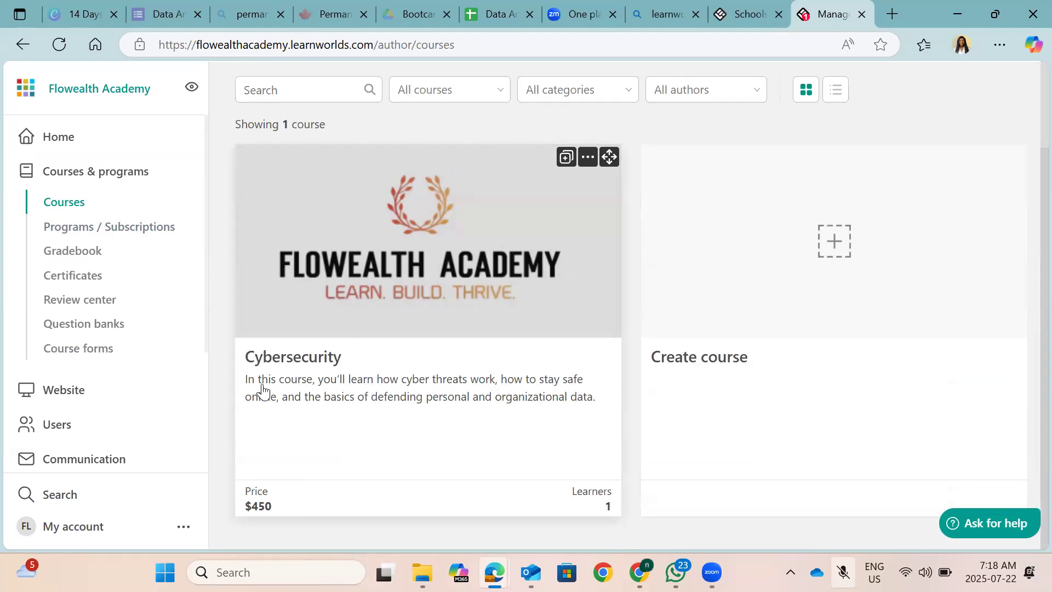
scroll(344, 398, up, 1)
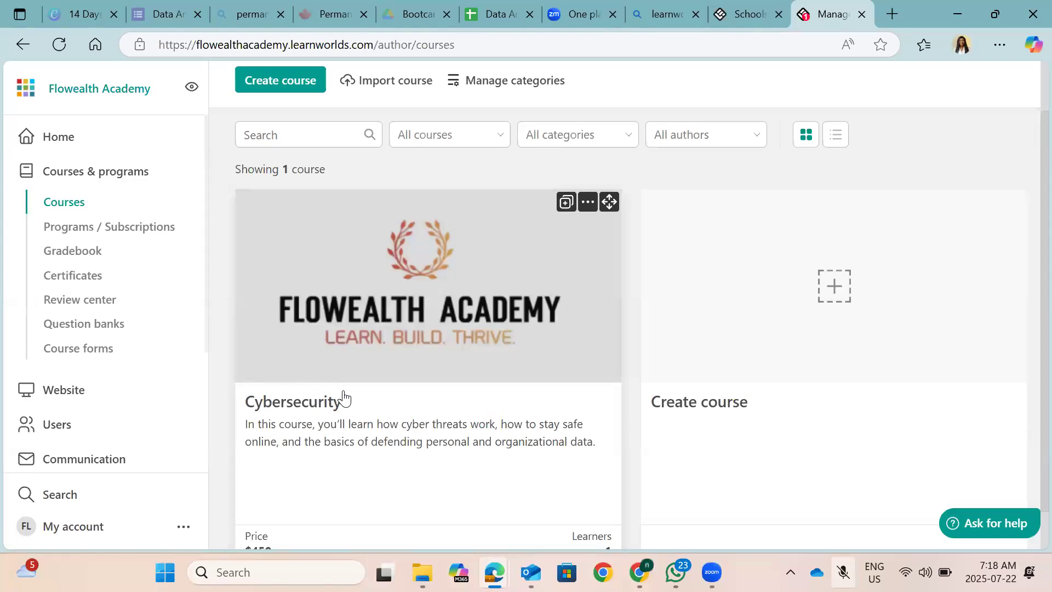
scroll(294, 486, down, 1)
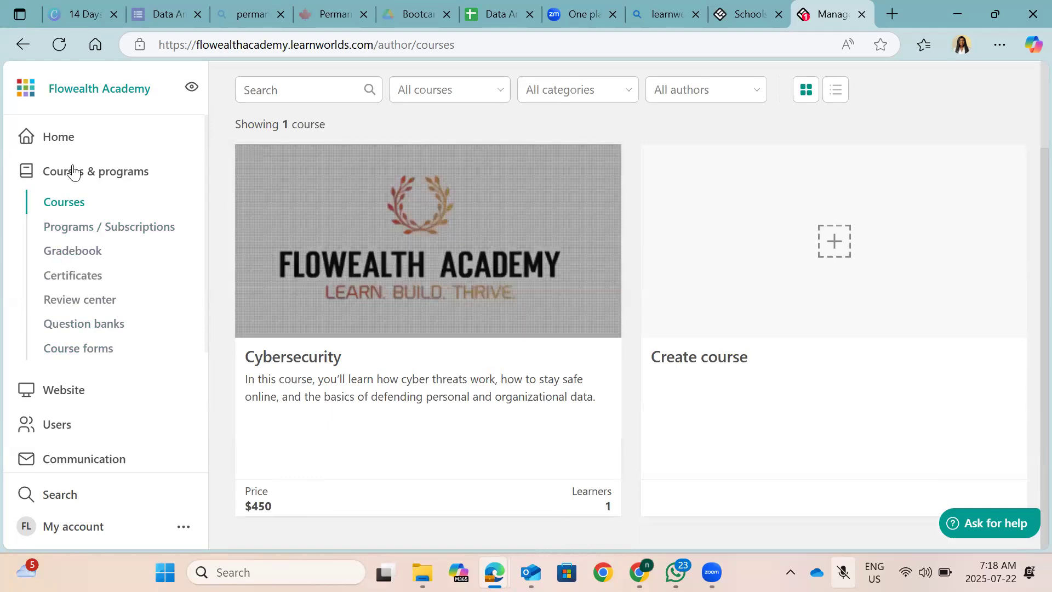
Step: Open the list of all school users and look through its entries
scroll(73, 400, down, 2)
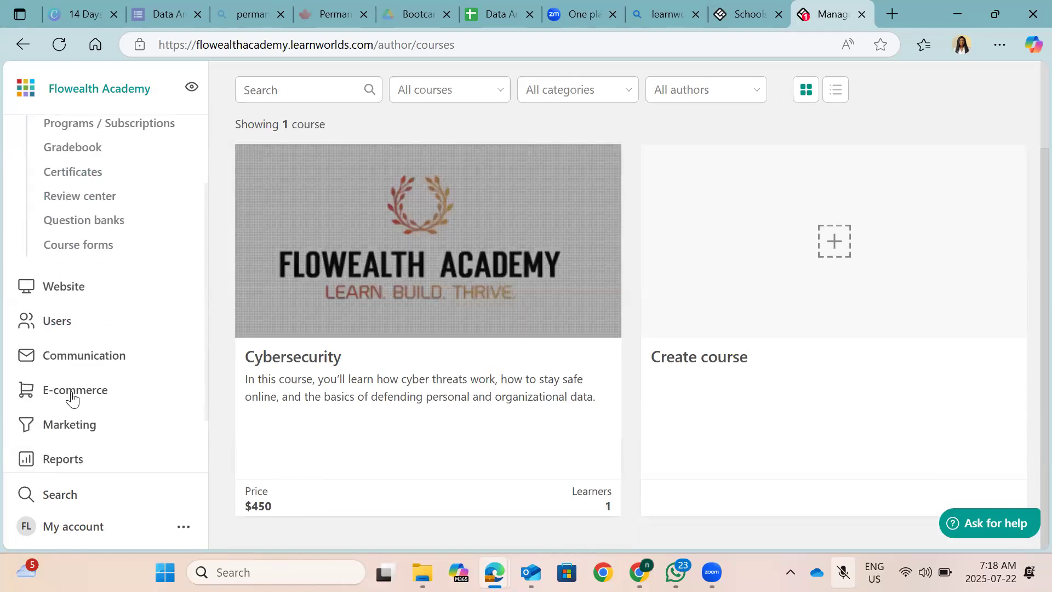
click(49, 317)
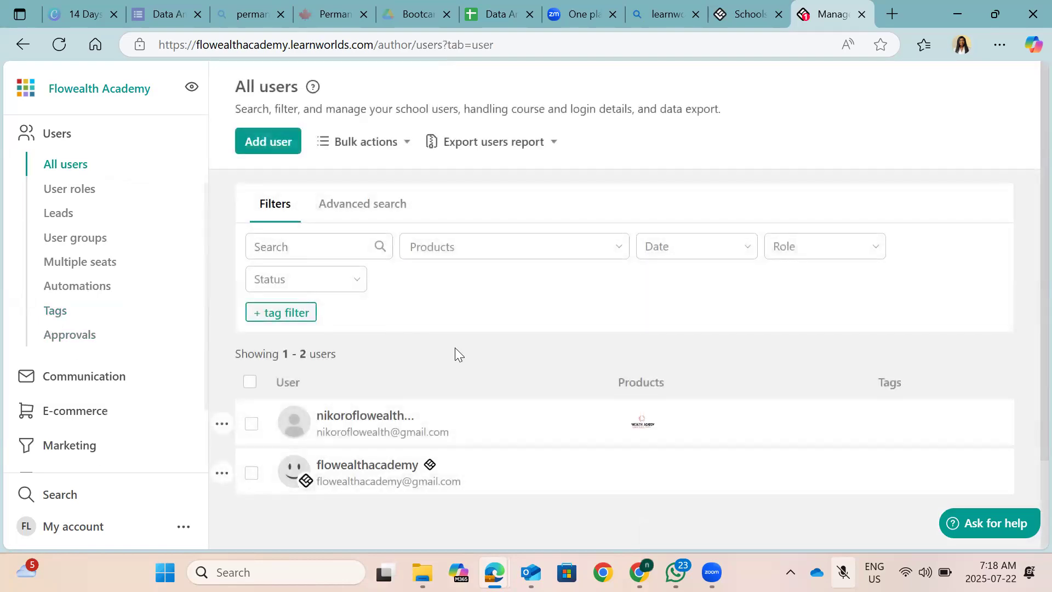
scroll(455, 347, down, 2)
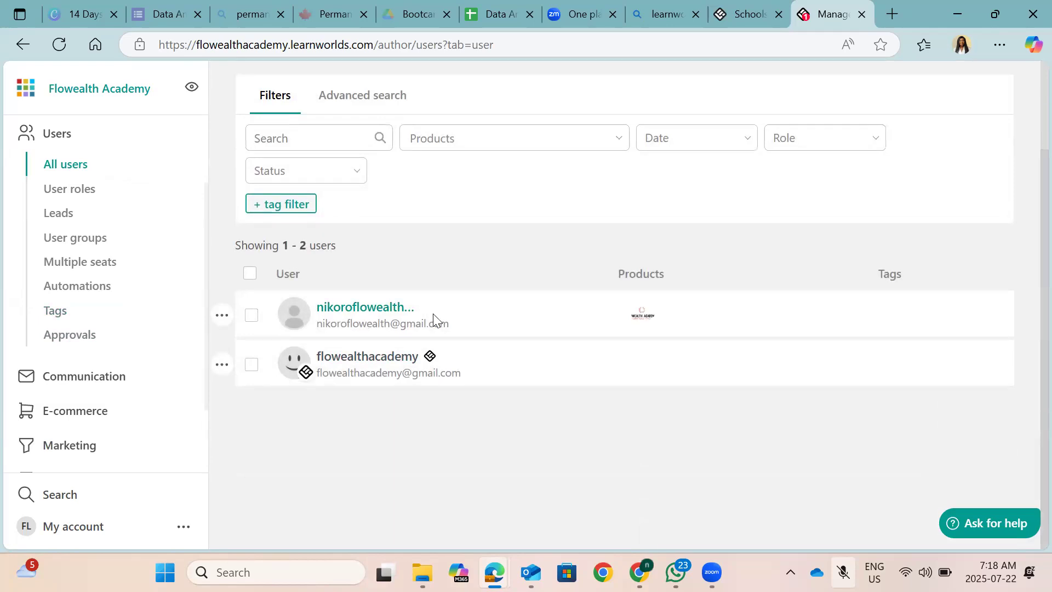
scroll(435, 320, up, 1)
scroll(302, 126, up, 1)
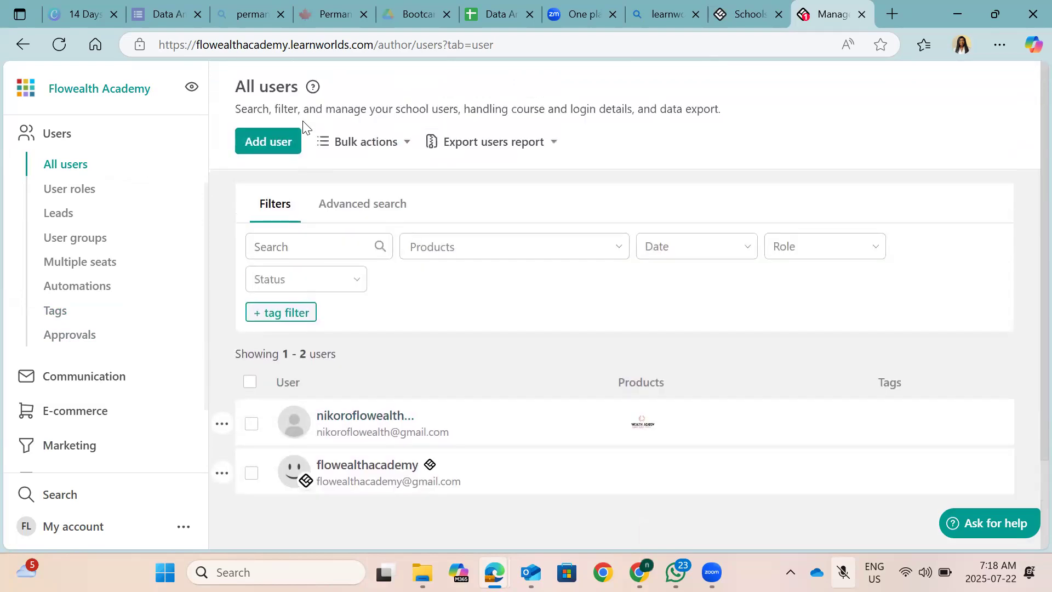
Step: Check the available bulk action and export options for the users report
click(485, 144)
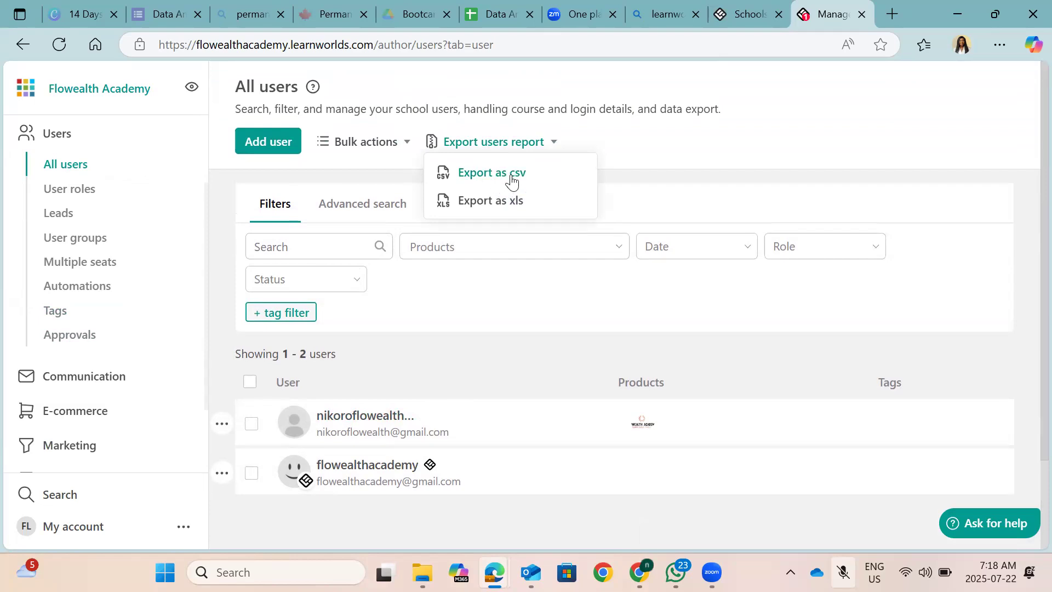
click(350, 149)
click(278, 156)
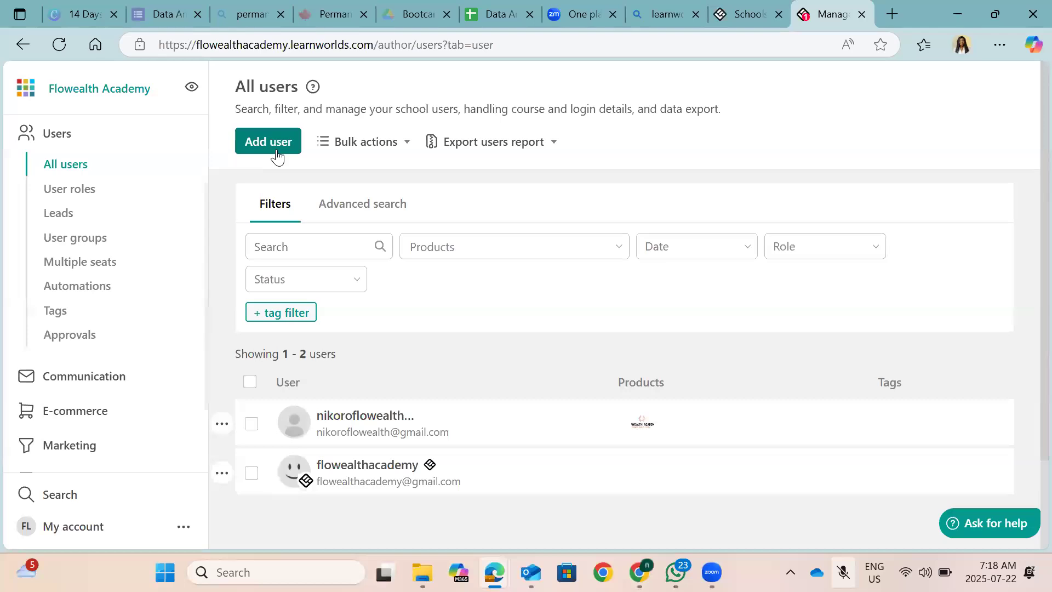
click(474, 141)
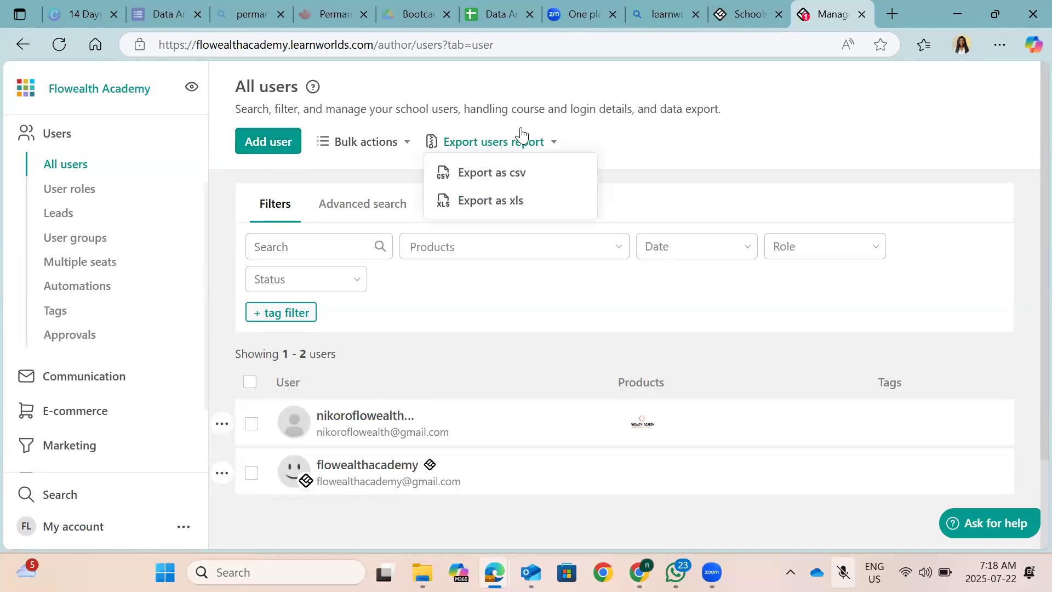
Step: Start adding a new user and fill in the username and email with a saved test e-mail address
click(267, 142)
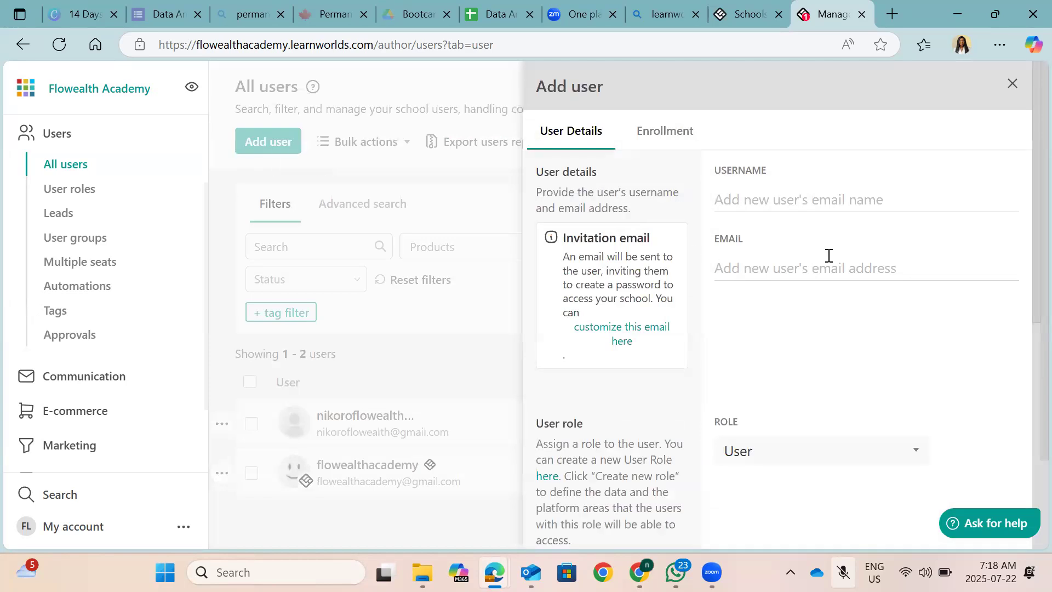
click(787, 204)
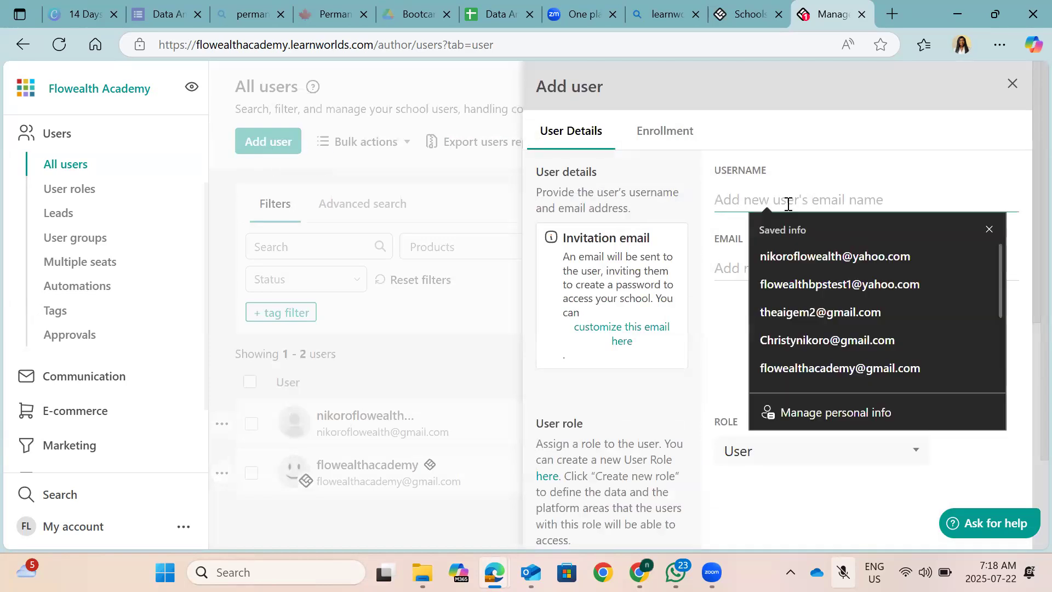
click(842, 284)
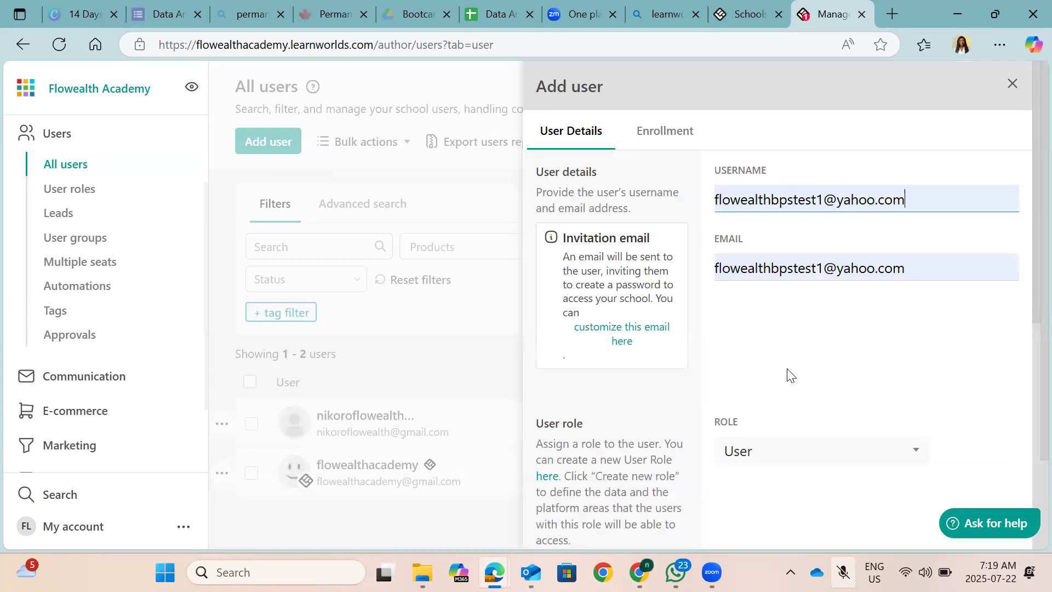
Step: Review the available roles for the new user and choose the User role
scroll(789, 372, down, 3)
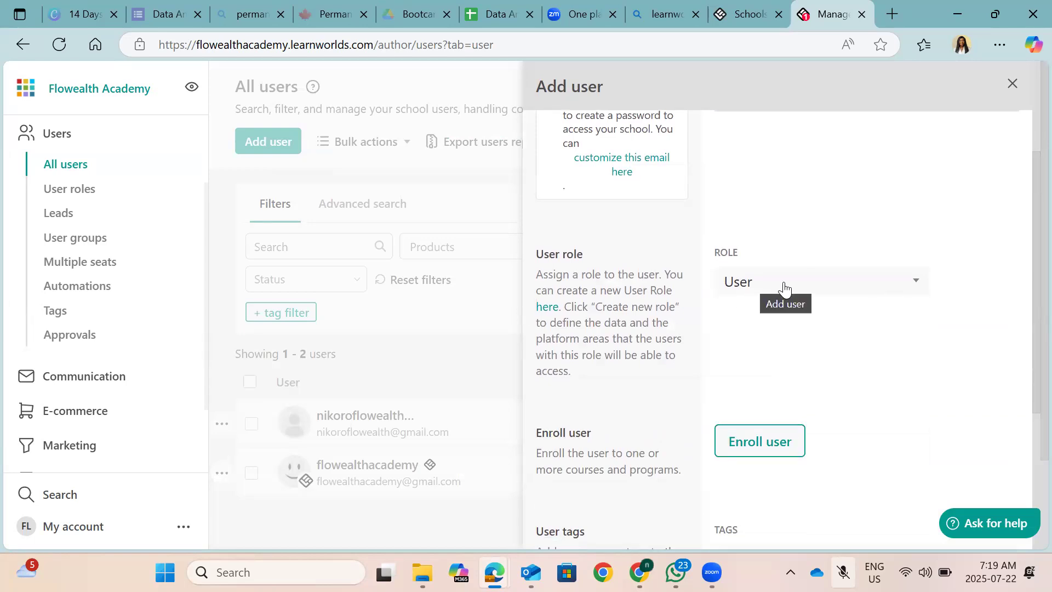
click(814, 293)
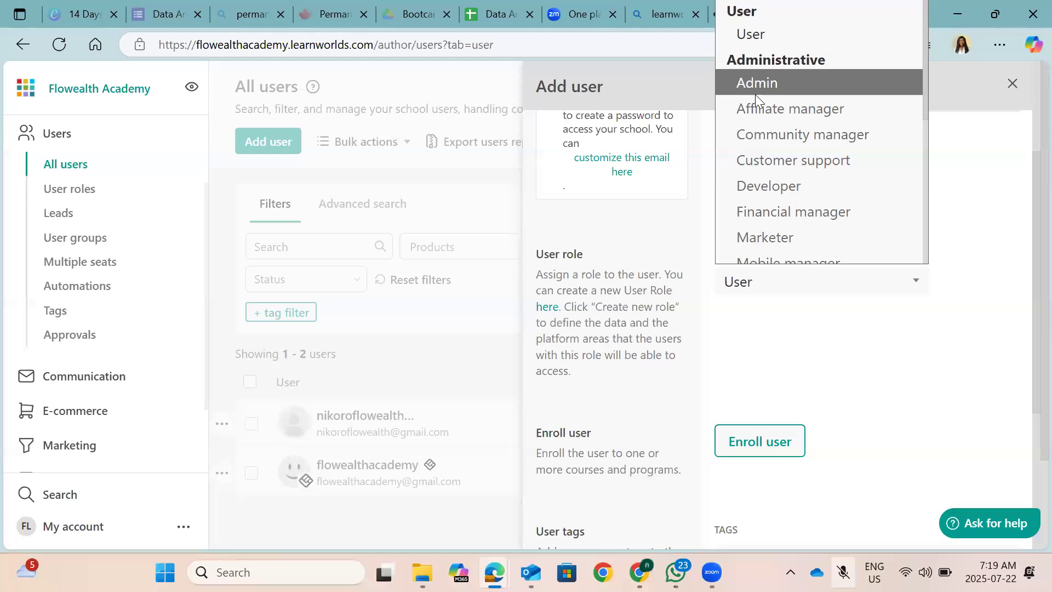
scroll(794, 247, down, 5)
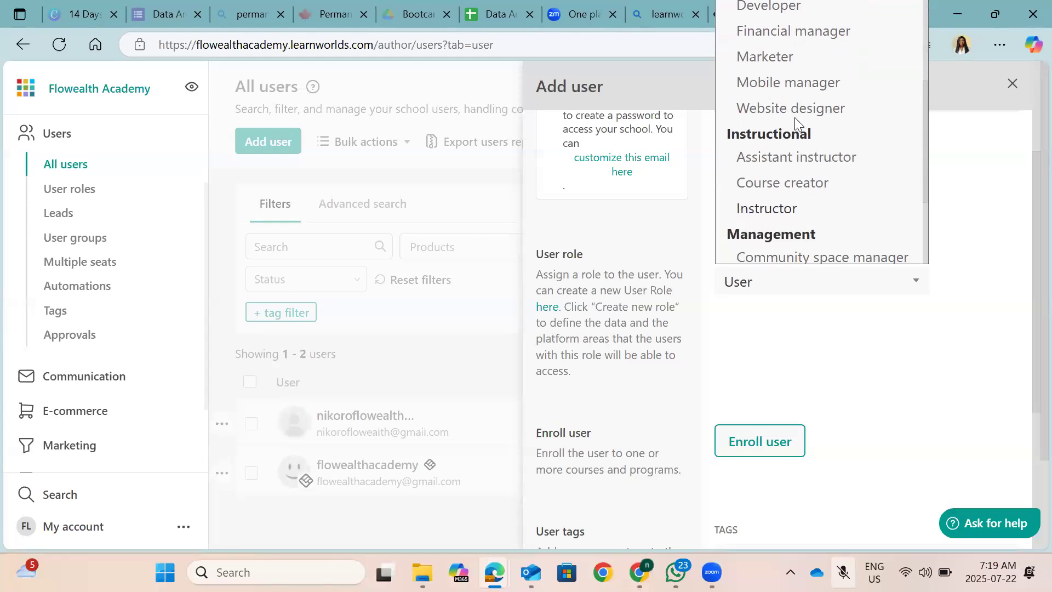
scroll(768, 212, down, 3)
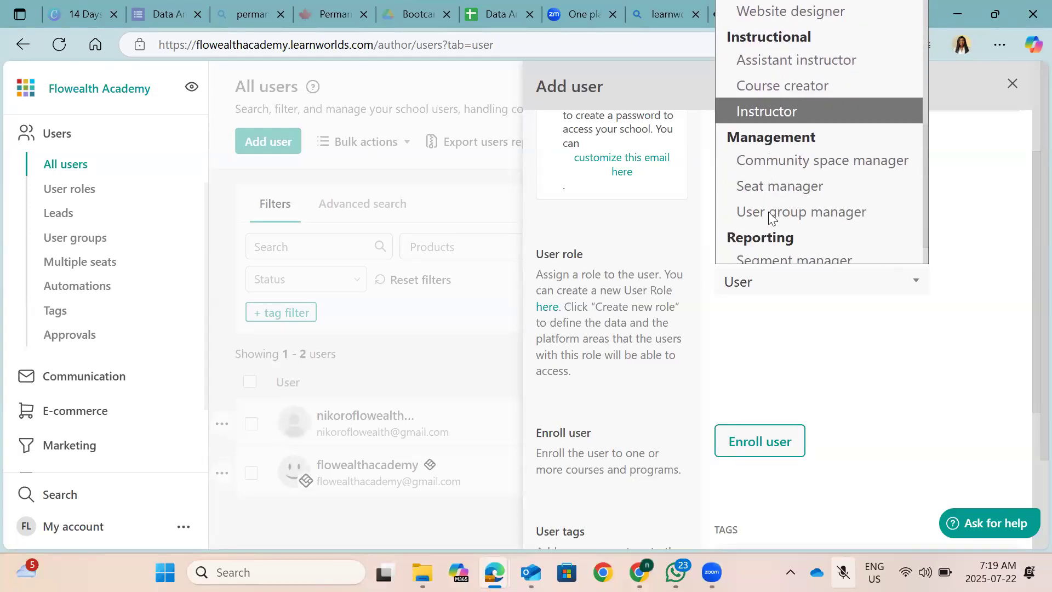
scroll(769, 212, down, 1)
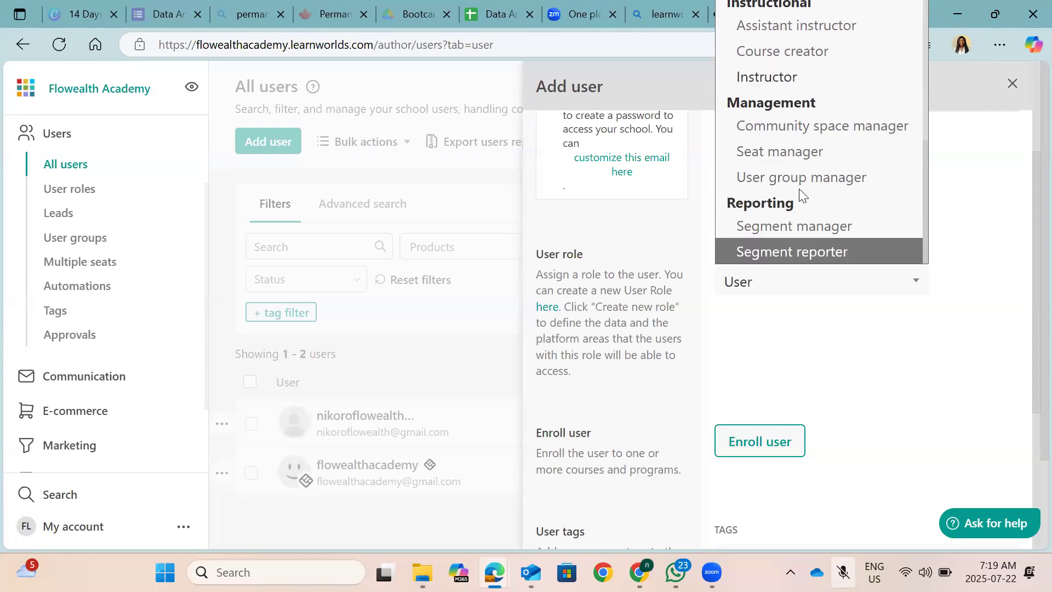
scroll(766, 77, up, 3)
scroll(765, 77, up, 7)
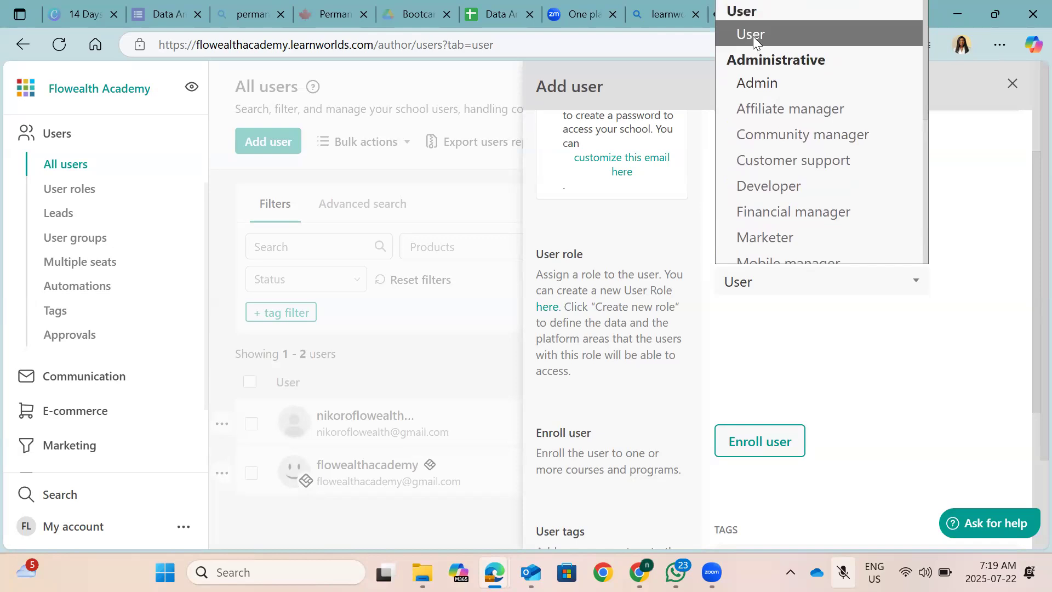
click(752, 36)
Step: Open tag management from the user tags section of the new user form
scroll(801, 301, down, 3)
scroll(800, 301, down, 1)
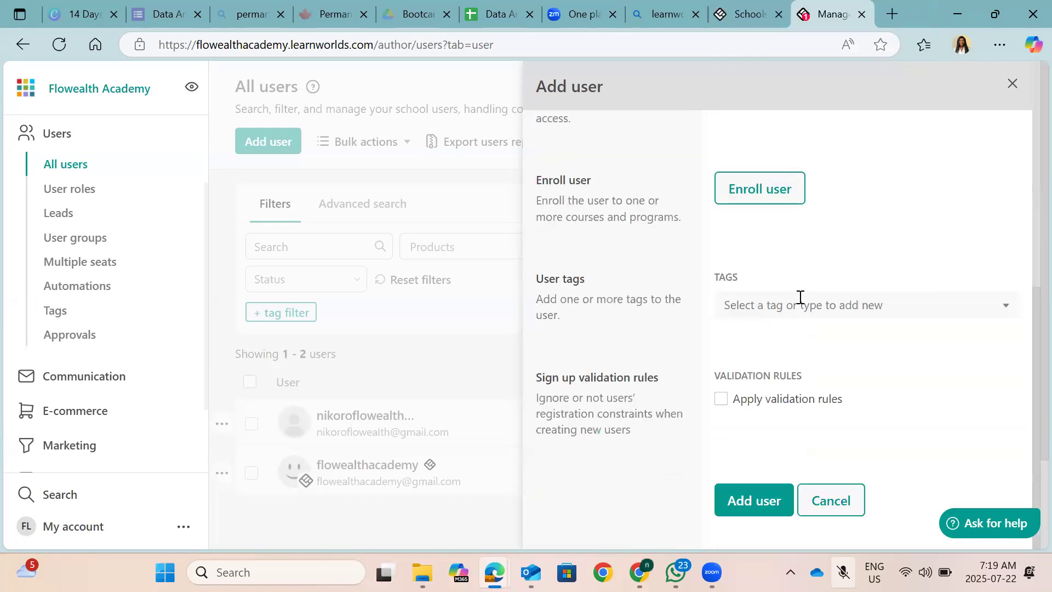
click(999, 314)
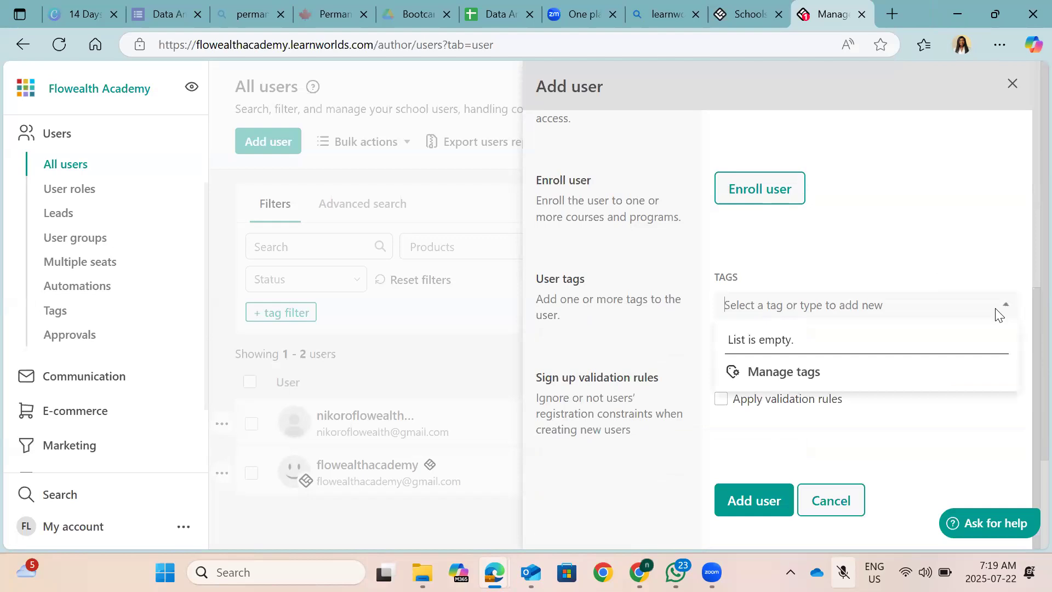
click(784, 378)
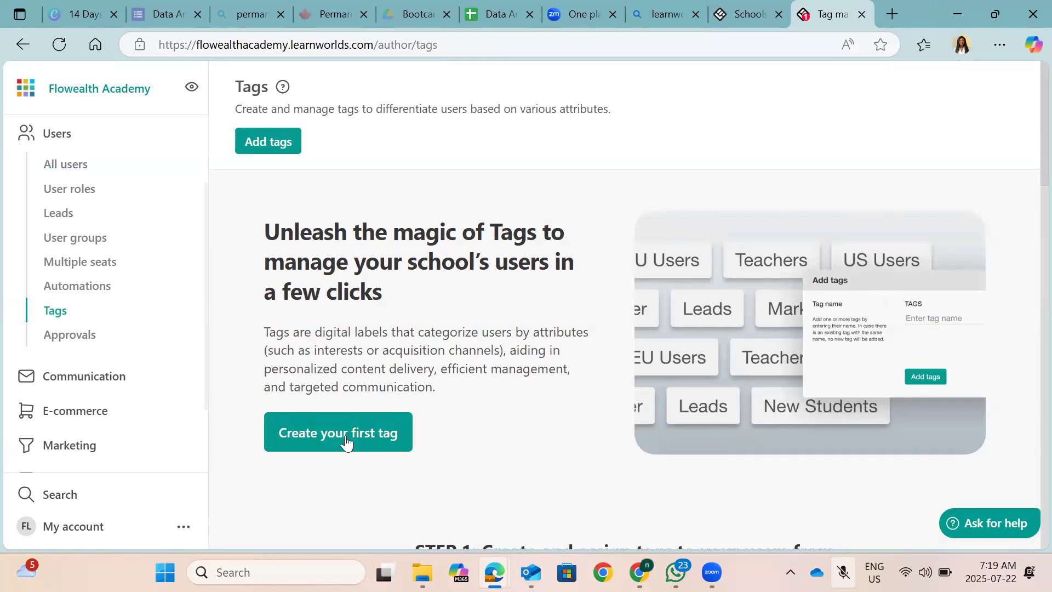
Step: Start adding tags to the school and enter a new tag named Cybersecurity
click(268, 142)
click(750, 159)
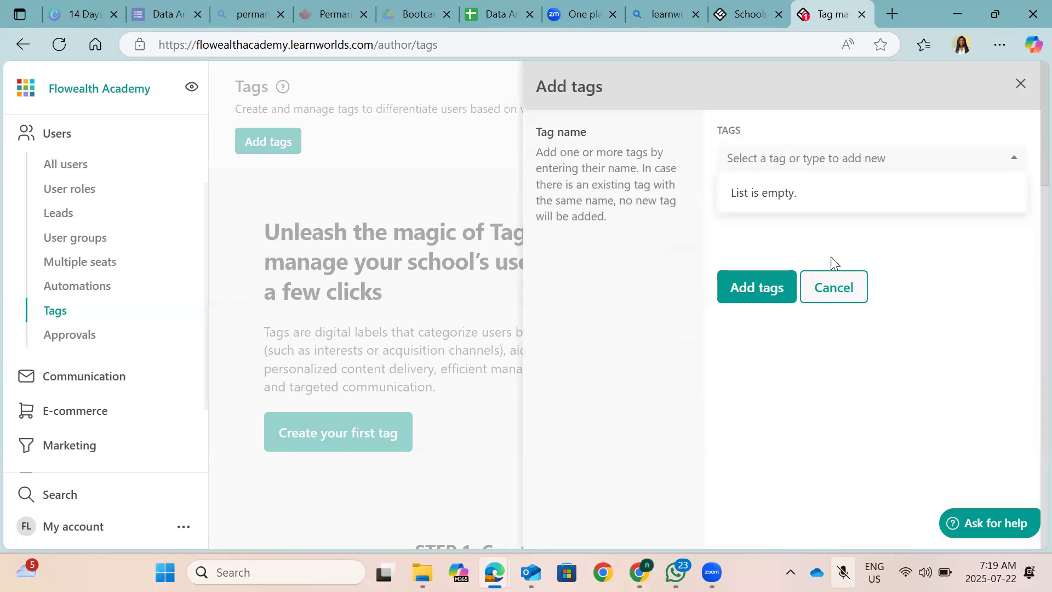
click(759, 297)
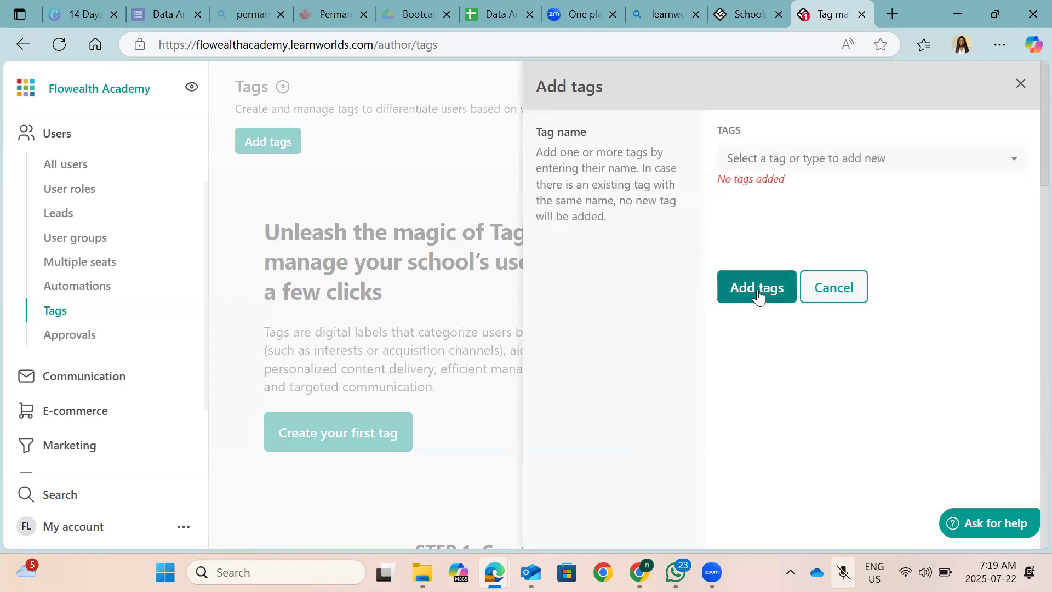
click(750, 151)
text(C)
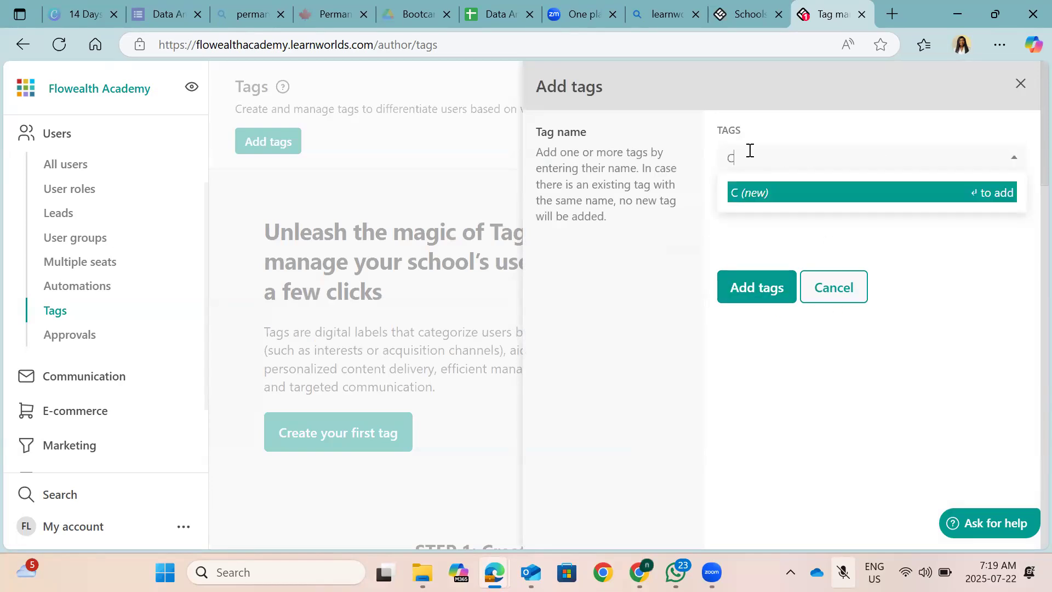
text(ybersecurity)
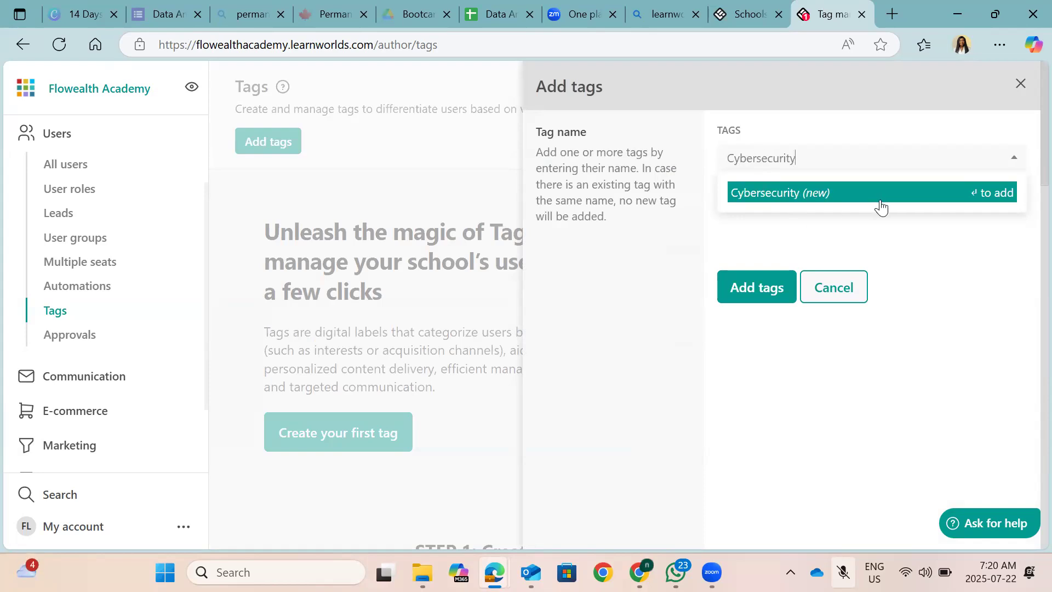
click(772, 299)
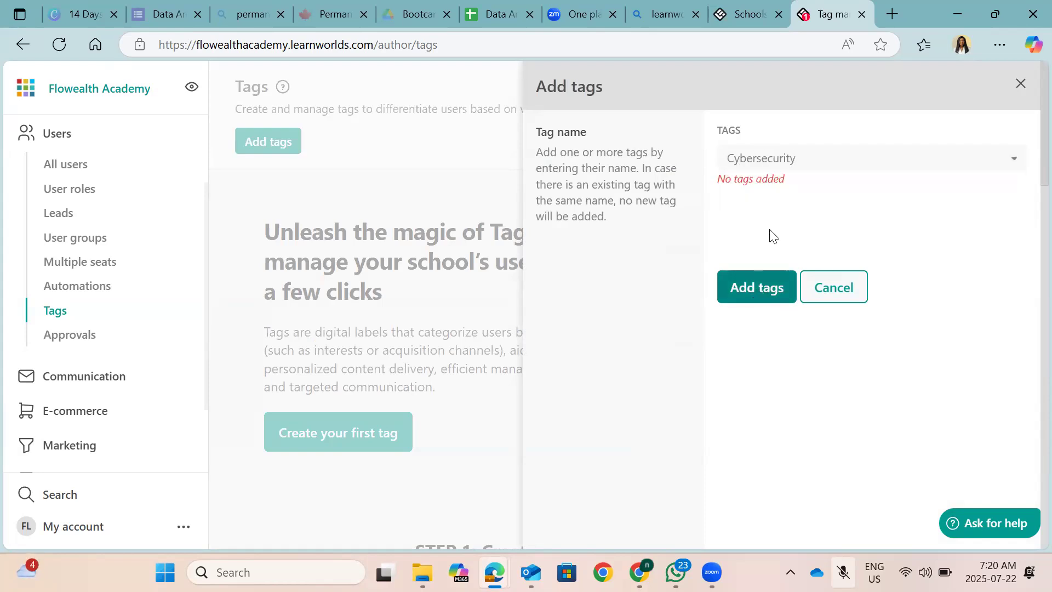
click(782, 158)
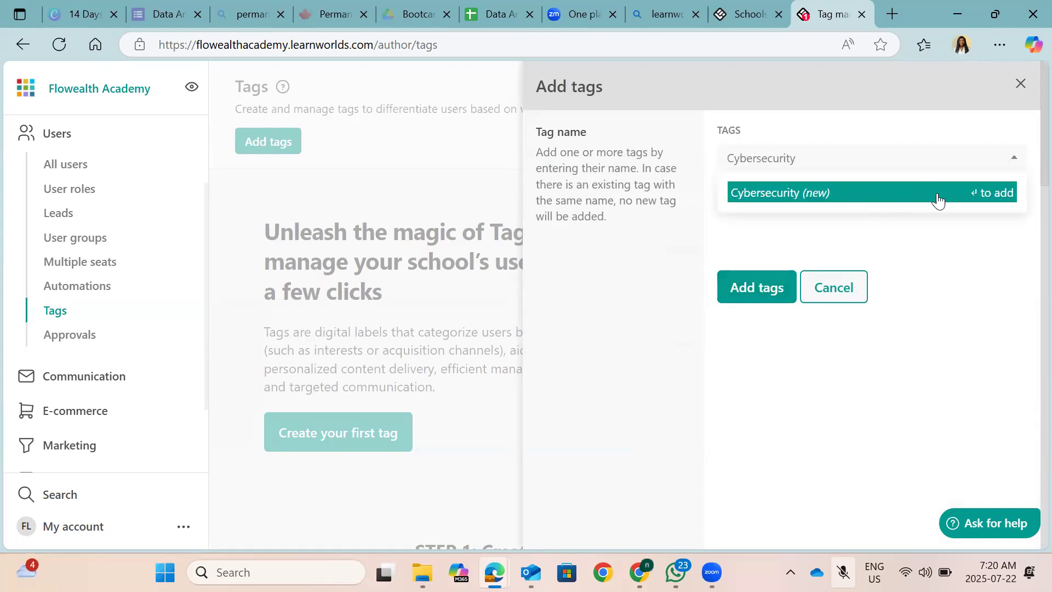
click(992, 196)
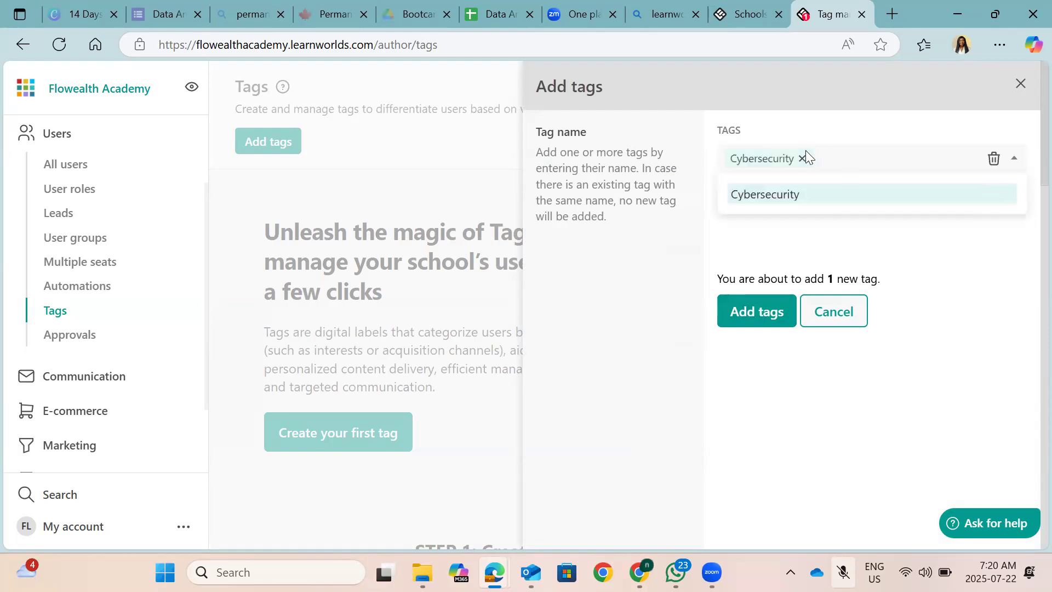
click(974, 305)
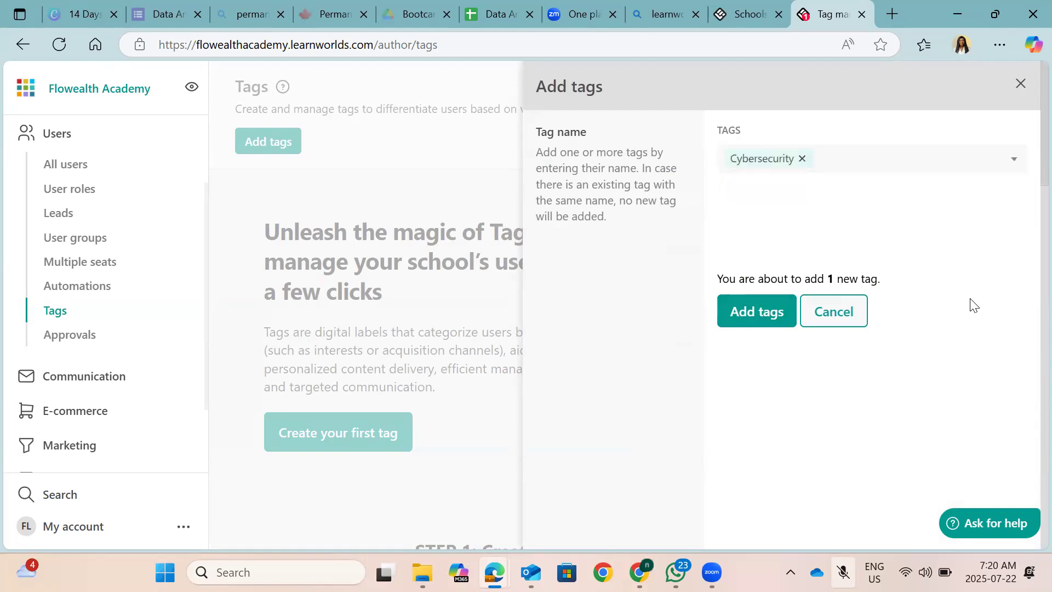
Step: Enter a second new tag named DataAnalyst alongside the Cybersecurity tag
click(755, 308)
click(832, 158)
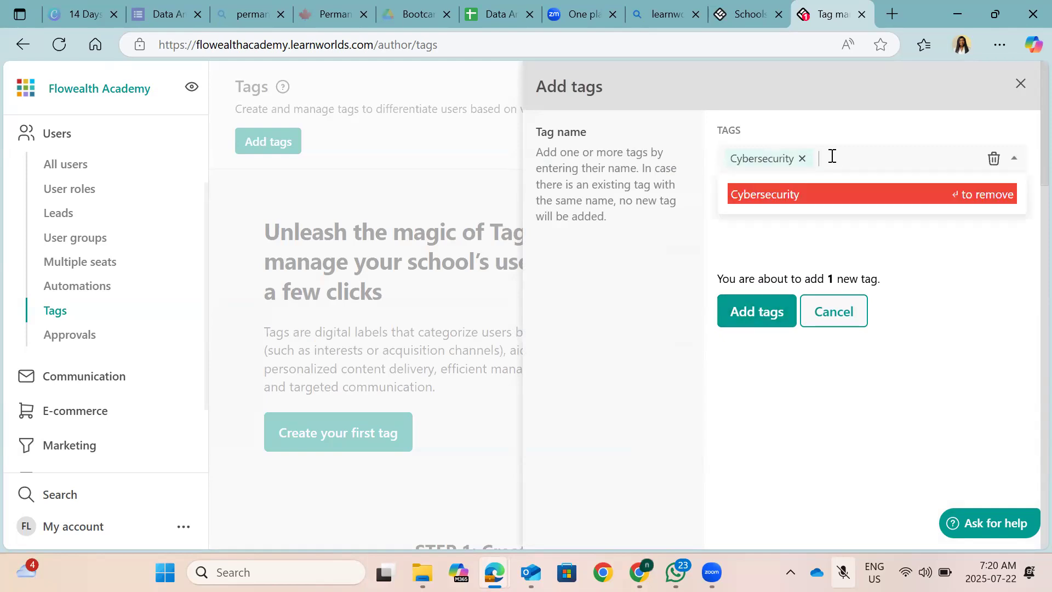
text(DAta)
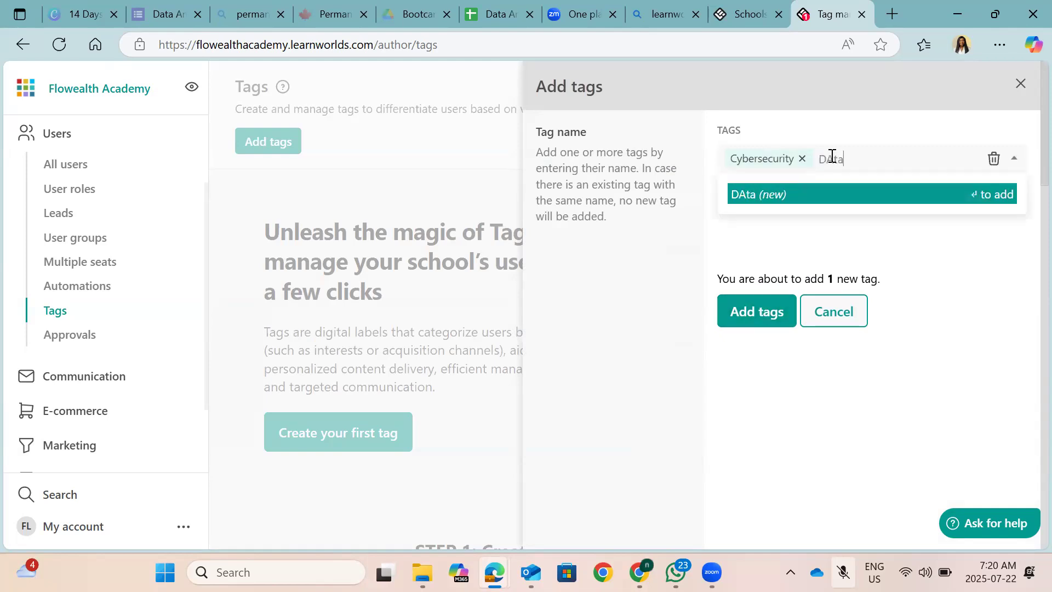
key(BackSpace)
key(BackSpace)
key(BackSpace)
text(ata a)
key(BackSpace)
key(BackSpace)
text(Analyst)
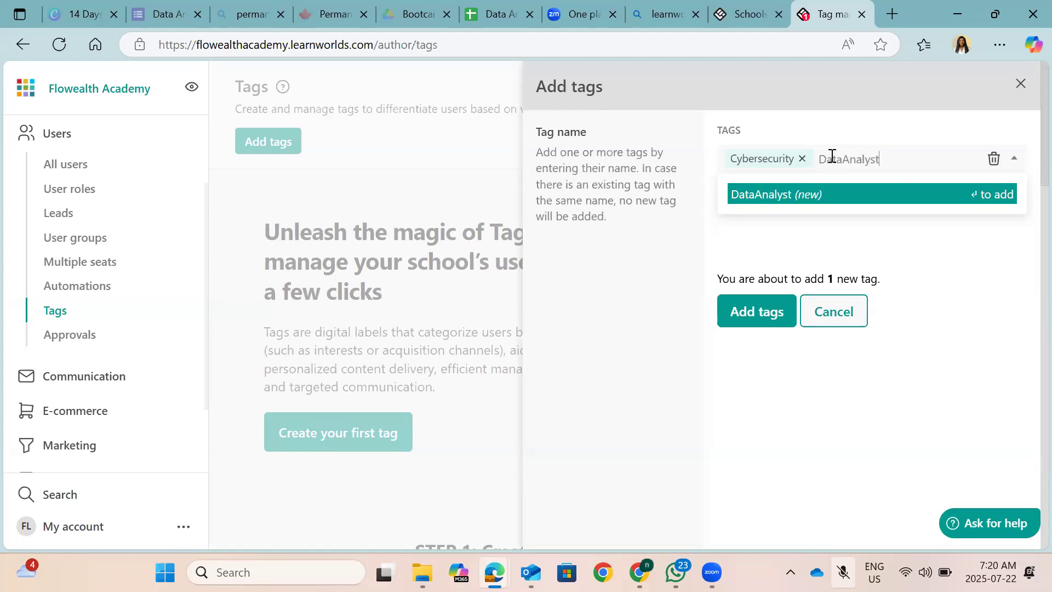
click(981, 195)
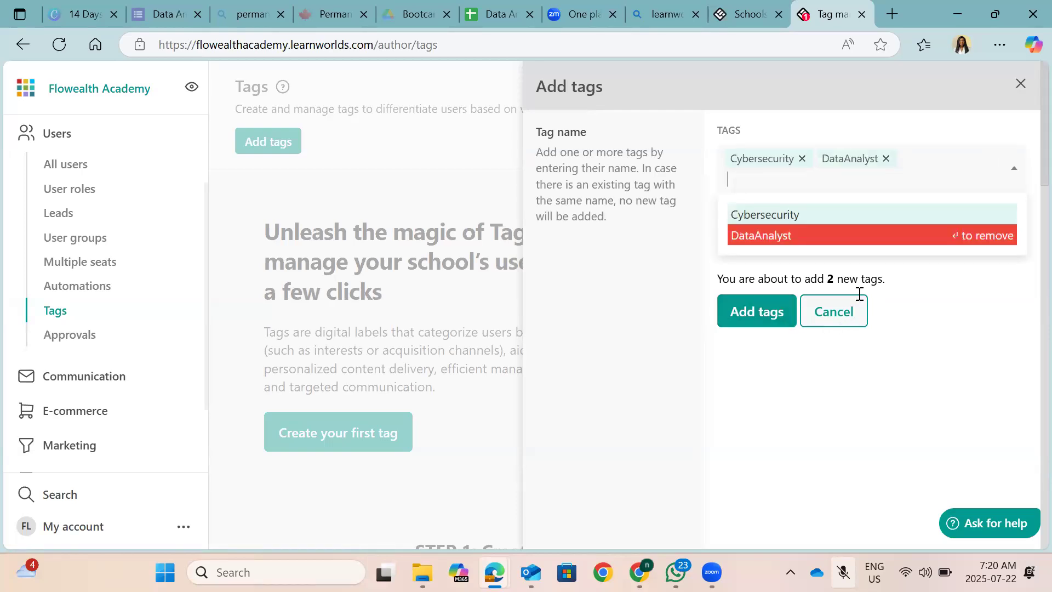
Step: Add the two entered tags, Cybersecurity and DataAnalyst, to the school
click(767, 421)
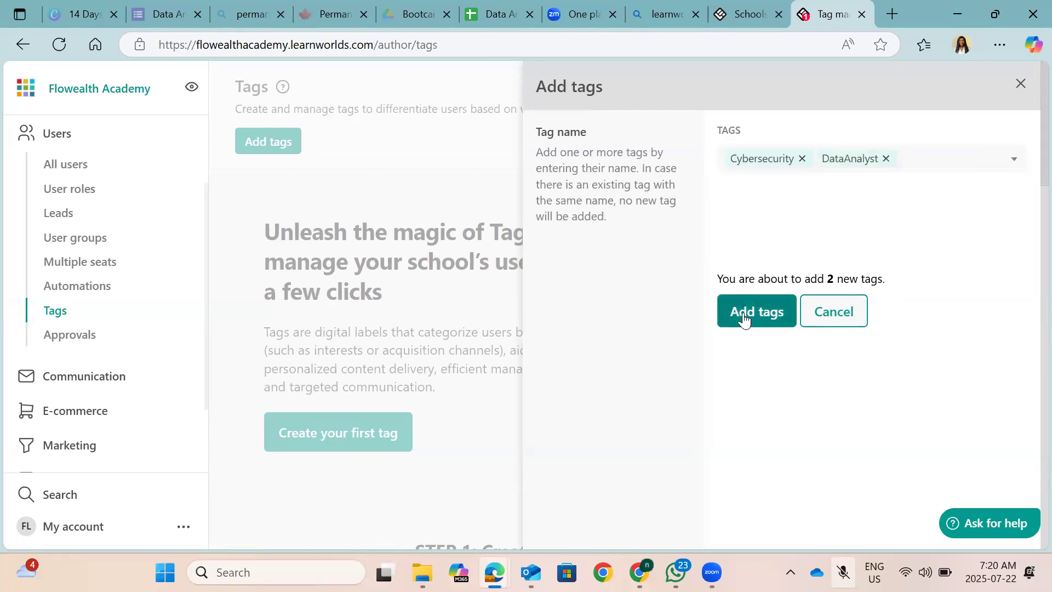
click(743, 312)
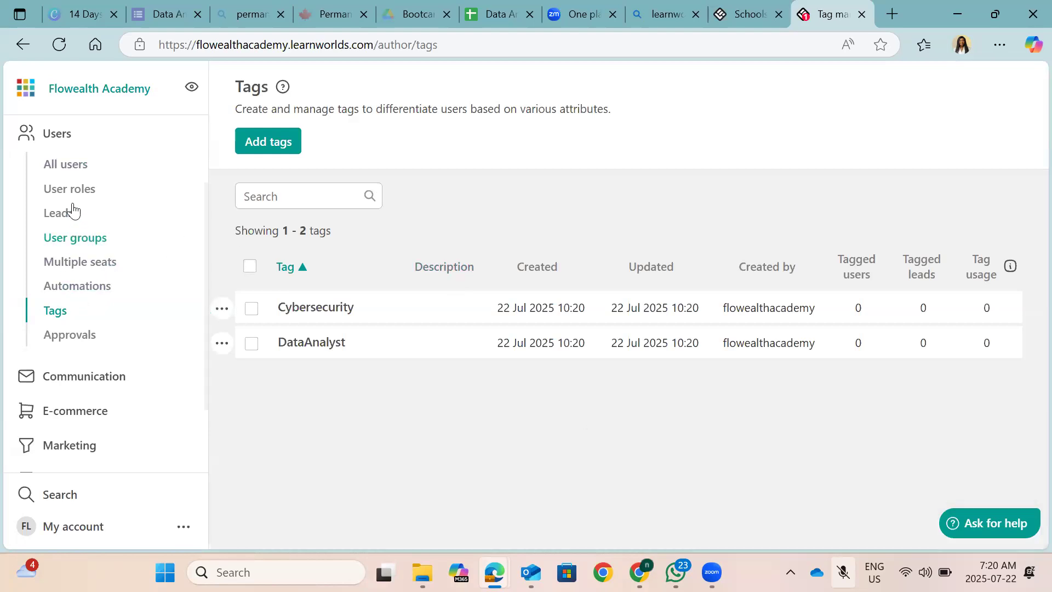
Step: Start adding a new user from the list of all users and fill in the username and email from the saved test account details
click(56, 136)
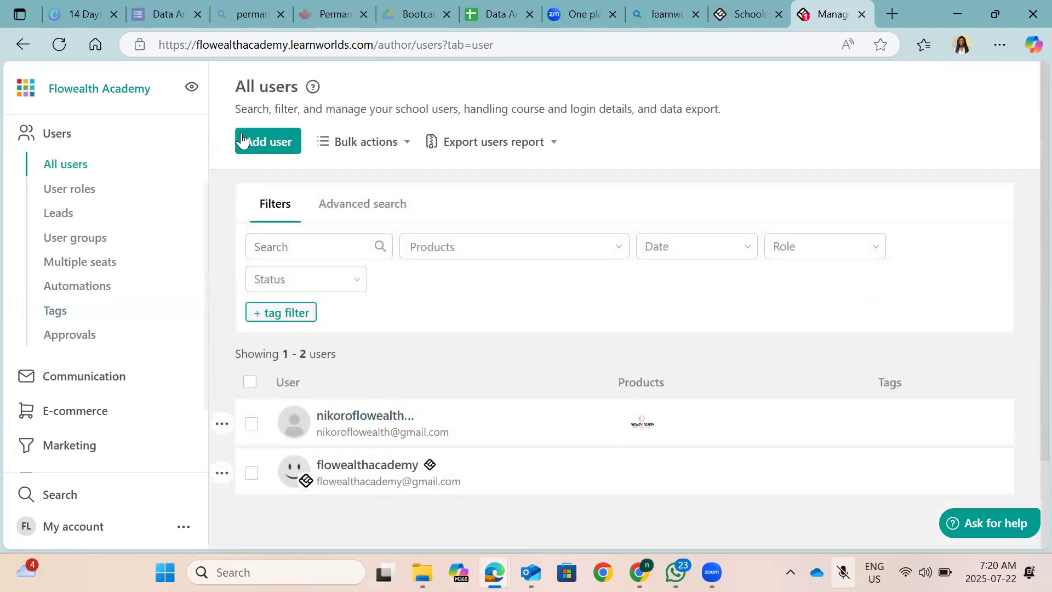
click(258, 142)
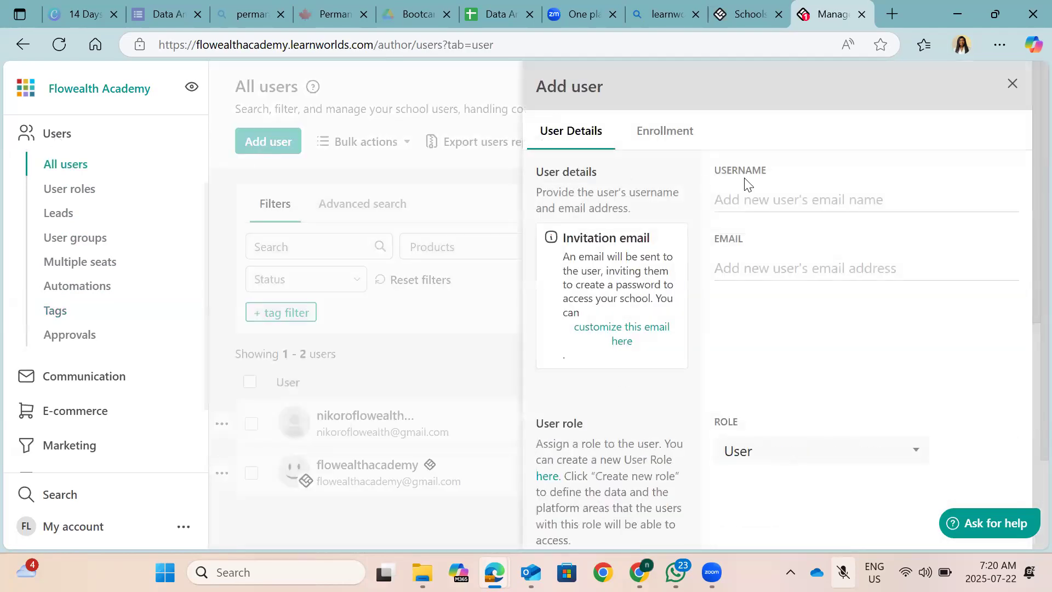
click(753, 208)
click(797, 263)
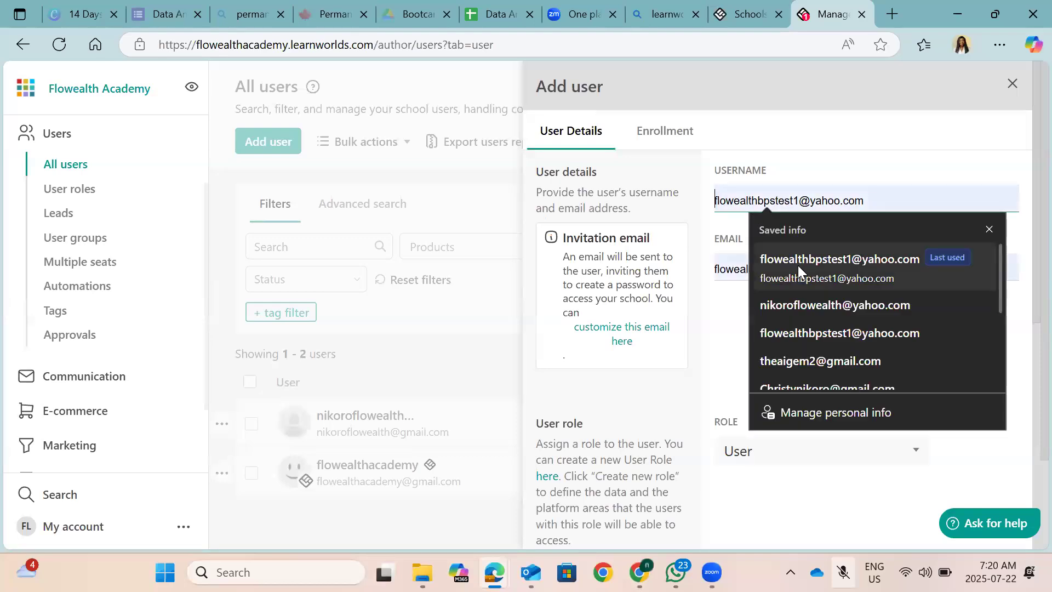
Step: Assign the Cybersecurity tag to the new user
scroll(761, 393, down, 5)
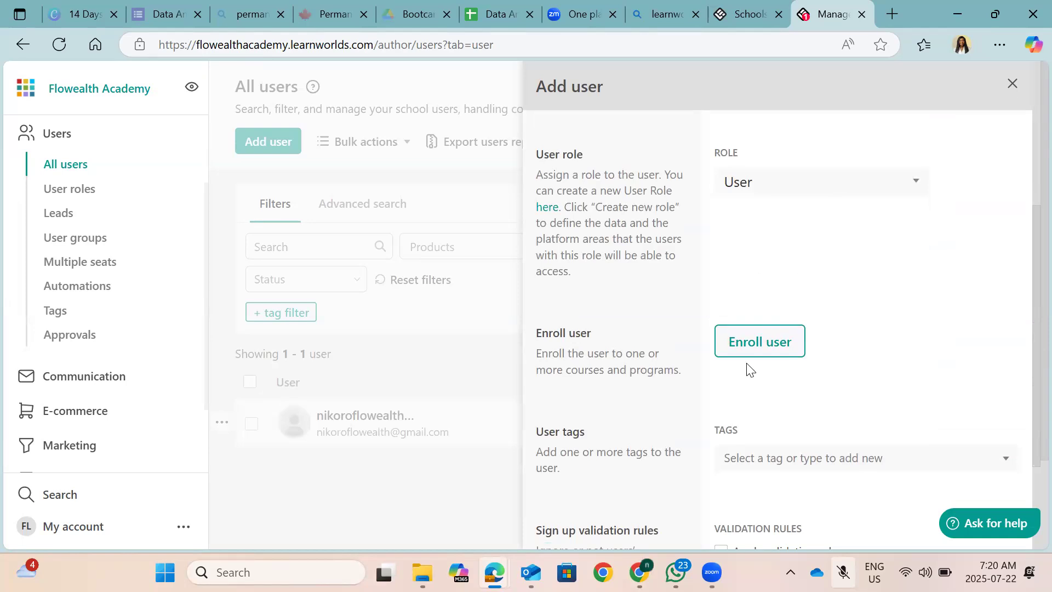
scroll(749, 370, down, 2)
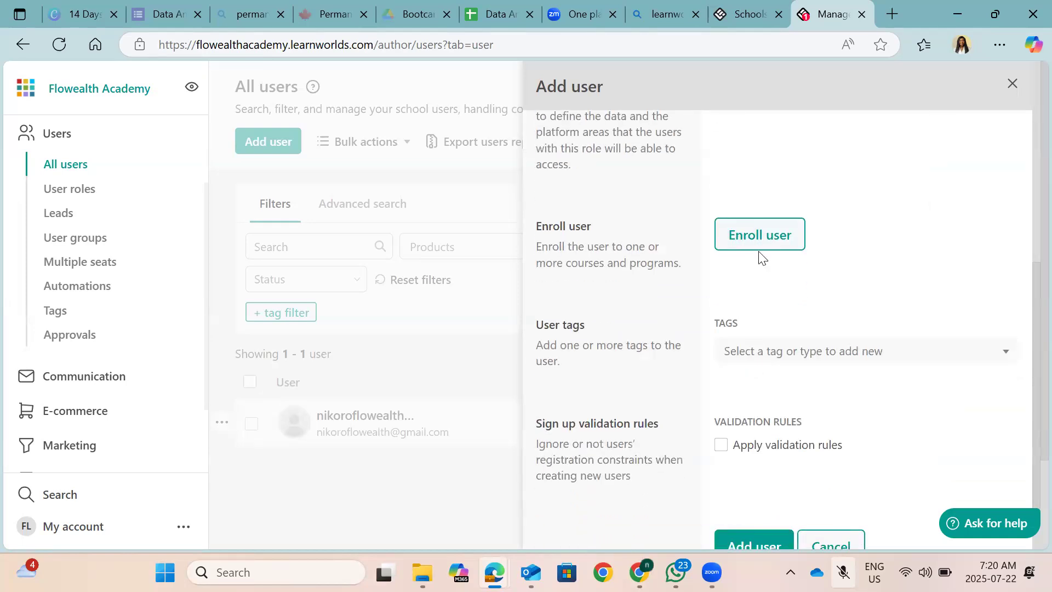
scroll(775, 258, down, 1)
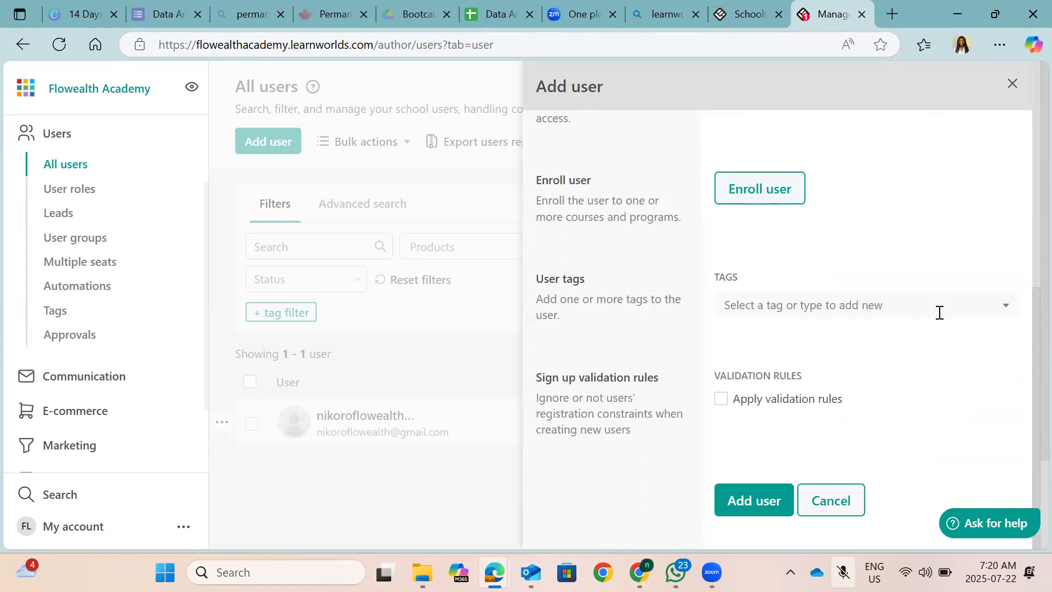
click(1007, 305)
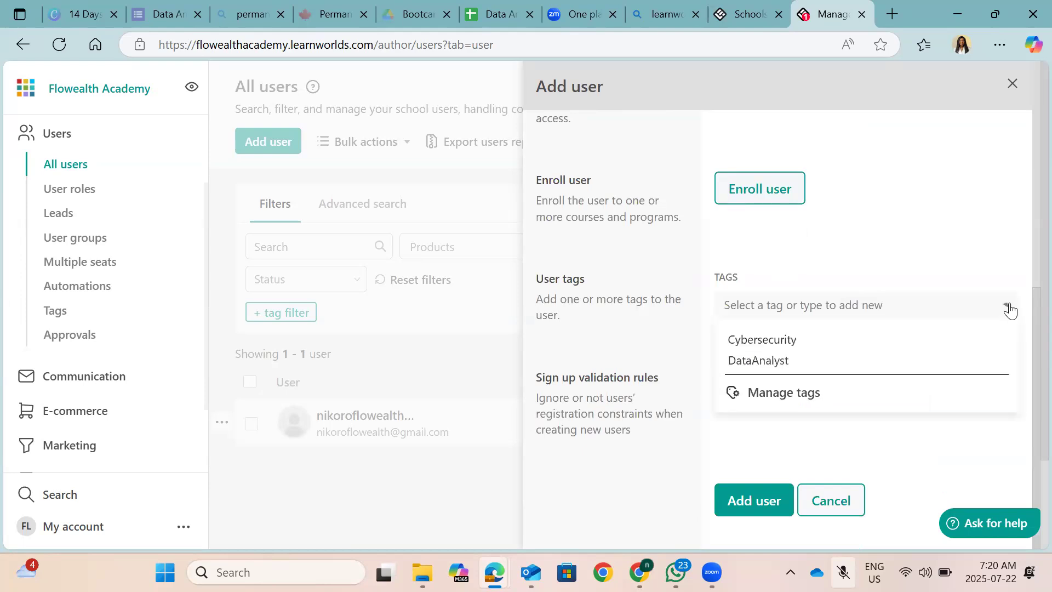
click(794, 346)
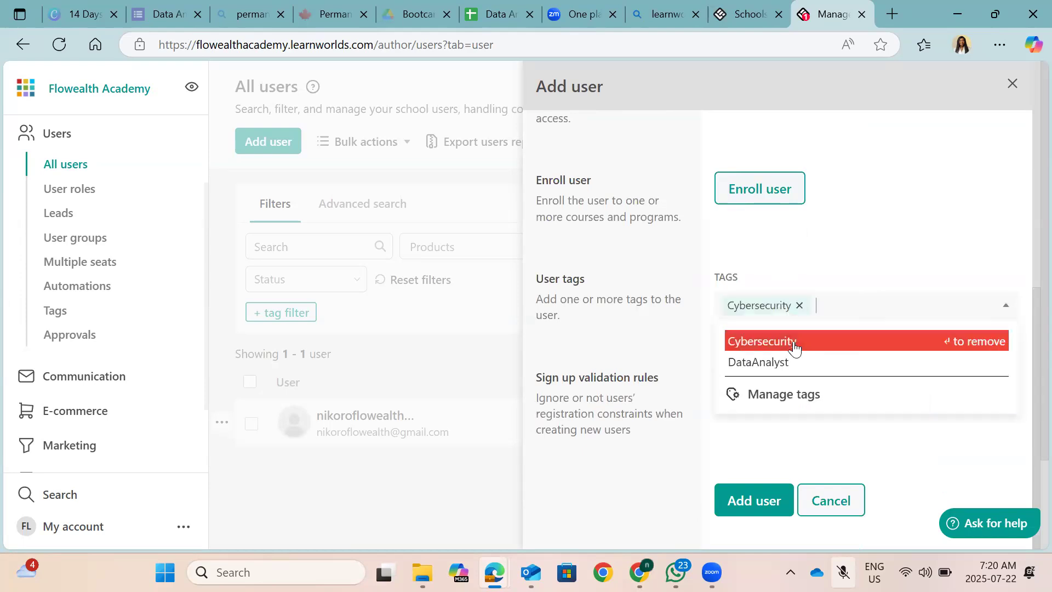
click(887, 239)
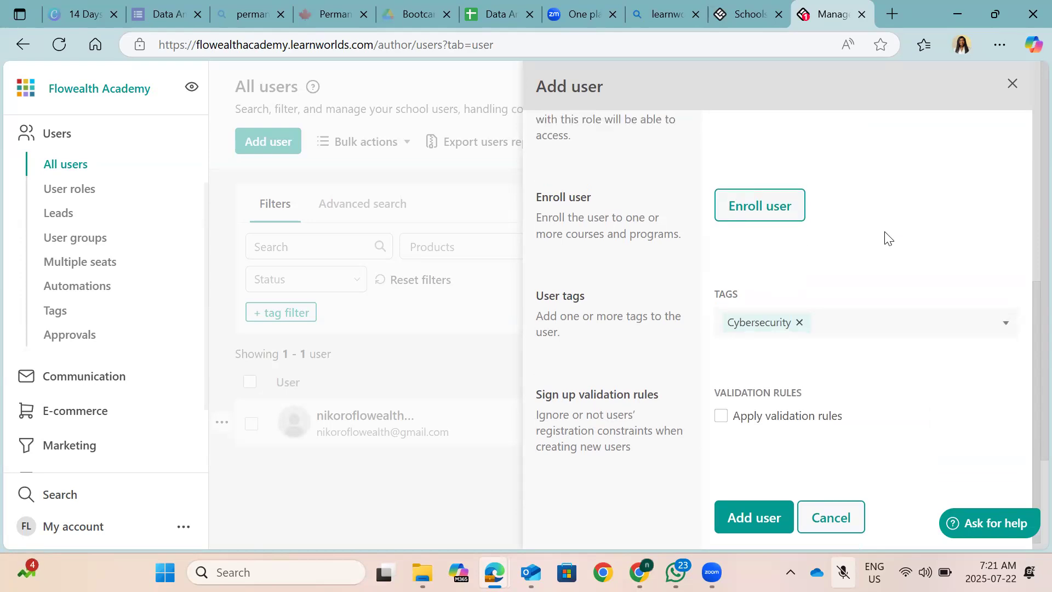
Step: Try applying the sign-up validation rules to the new user, and turn them off again
scroll(888, 238, up, 2)
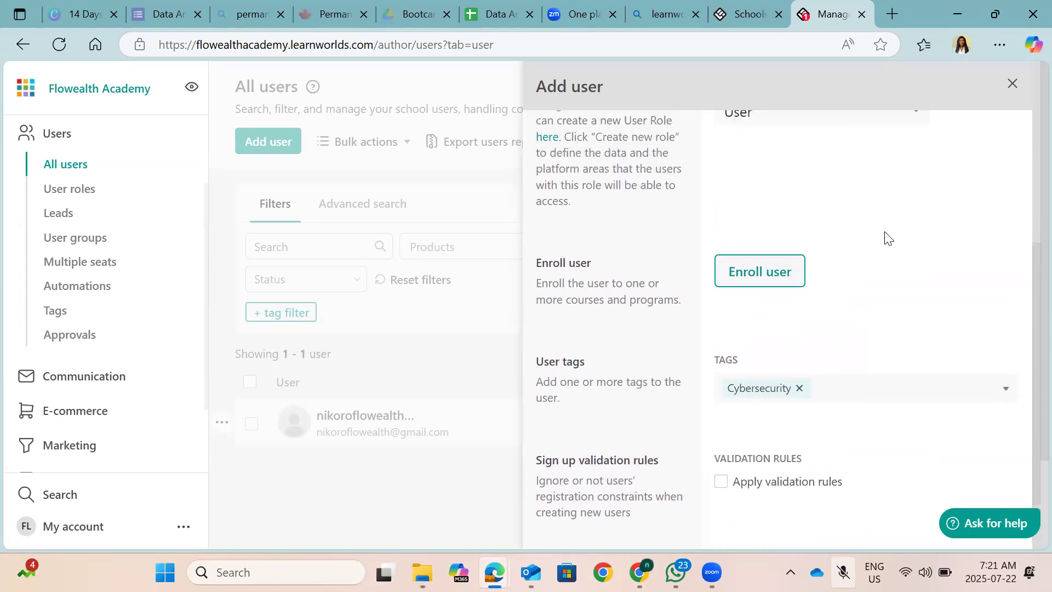
scroll(887, 238, down, 3)
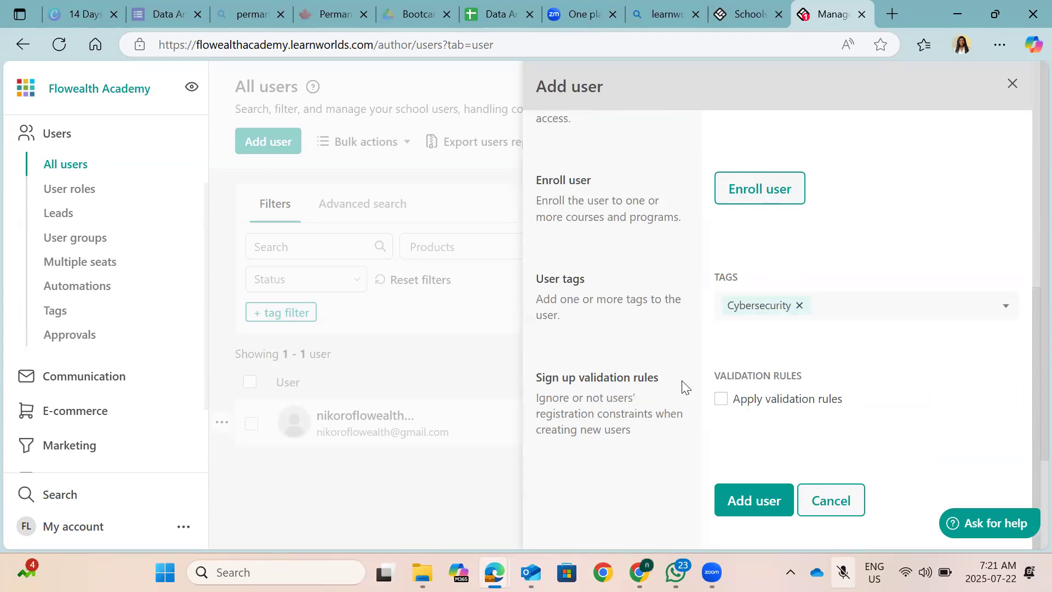
click(721, 409)
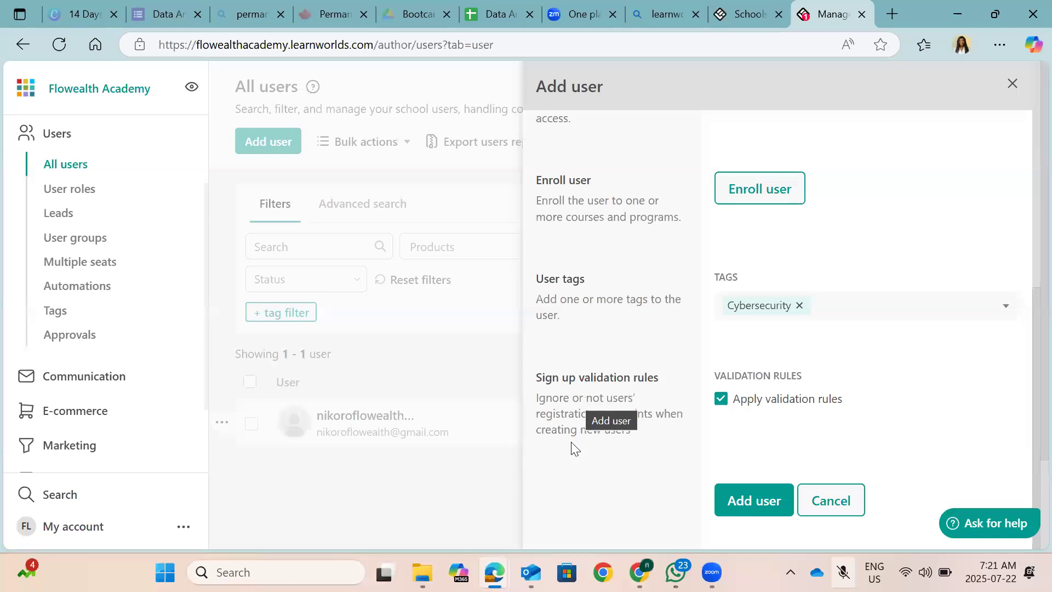
click(720, 402)
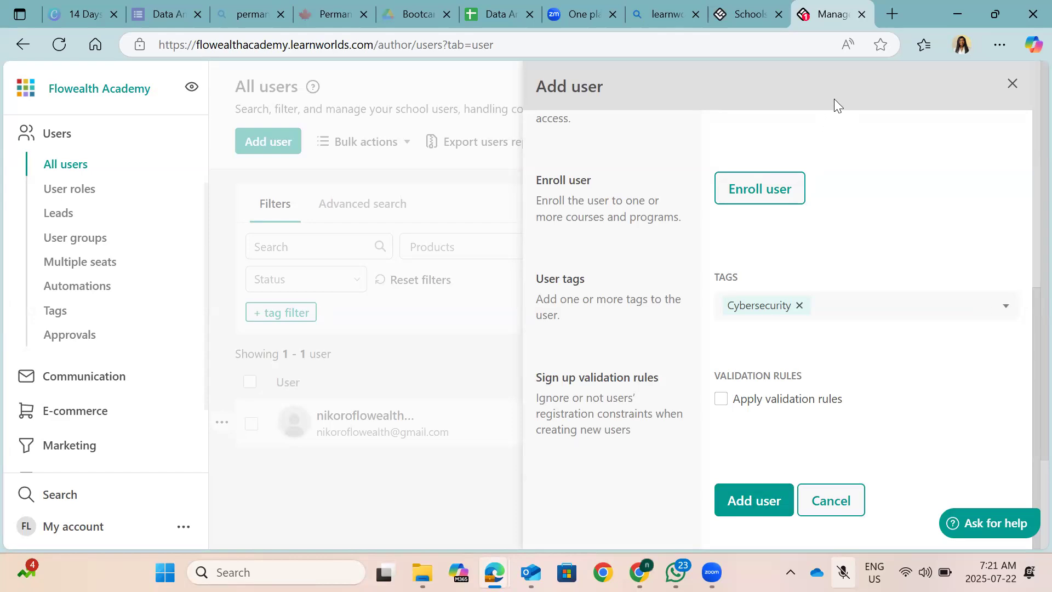
Step: Open the new user's enrollment settings and enroll the user in the Cybersecurity course
click(765, 191)
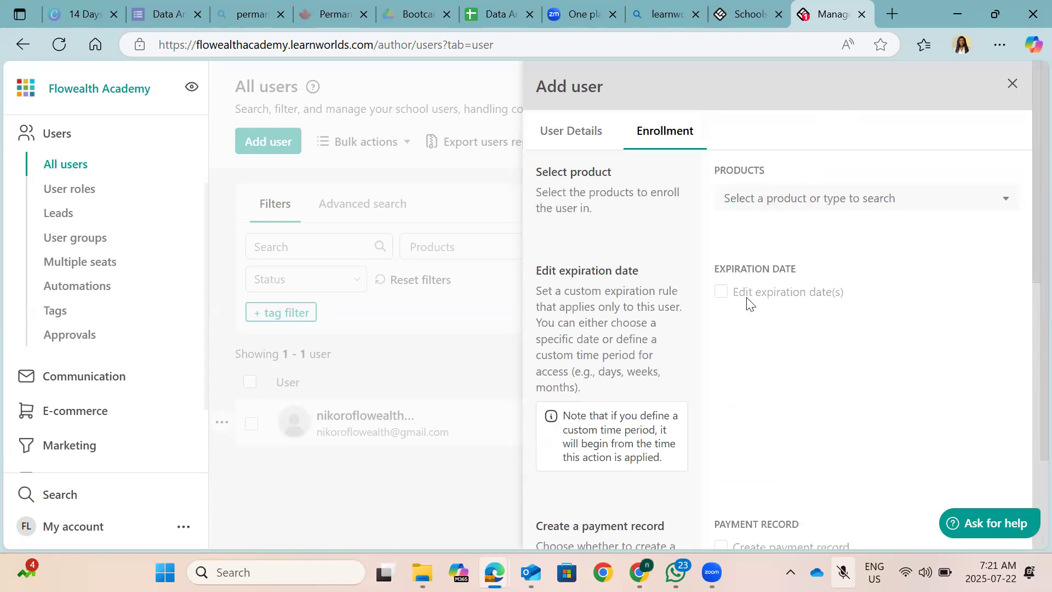
click(1005, 201)
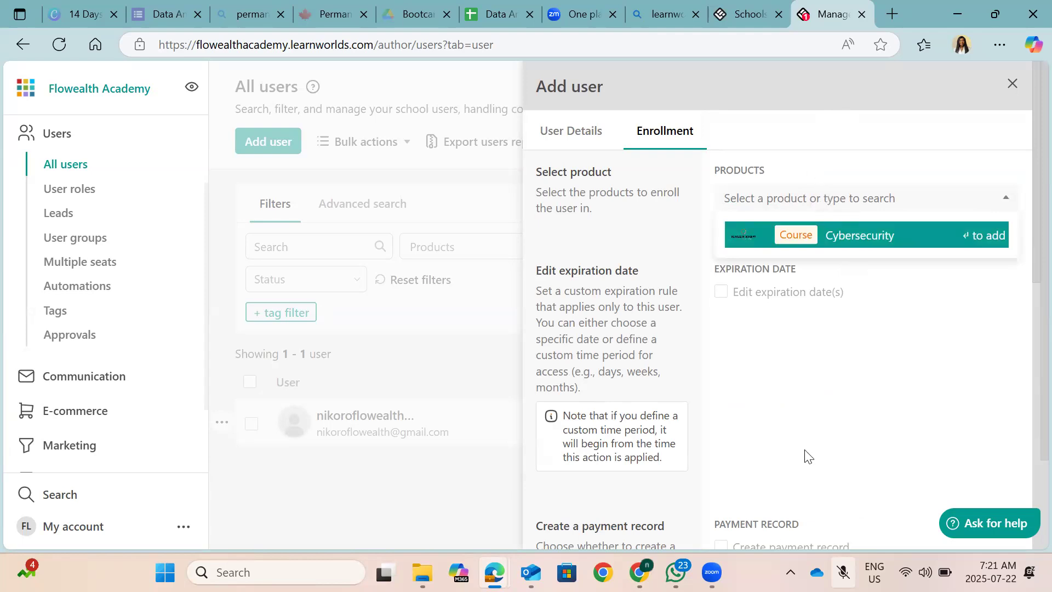
click(856, 241)
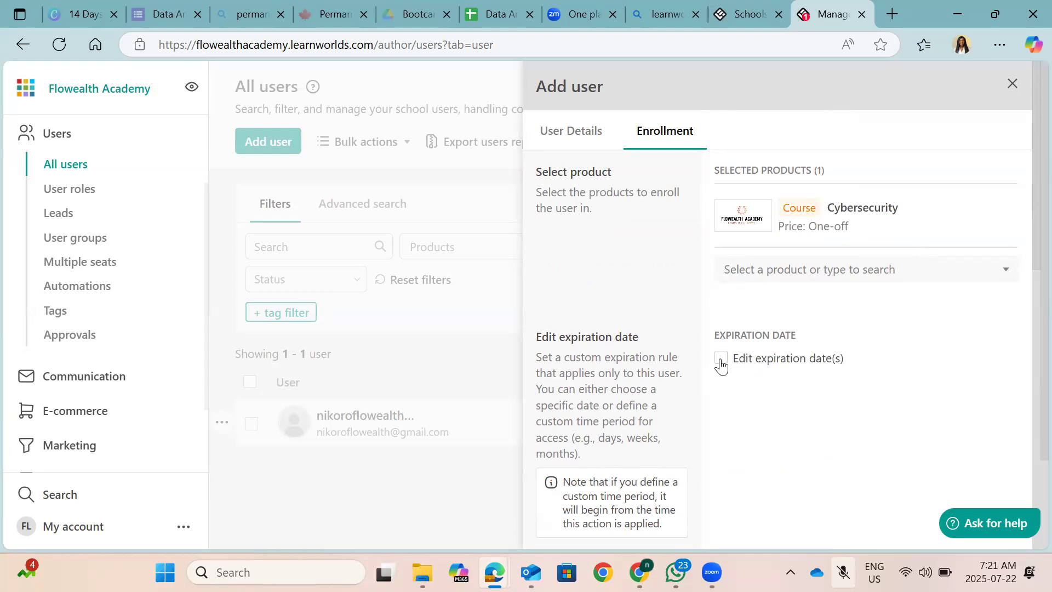
Step: Review the expiration date and payment record options and enable sending the enrollment email to the new user
scroll(721, 366, down, 3)
scroll(722, 365, up, 2)
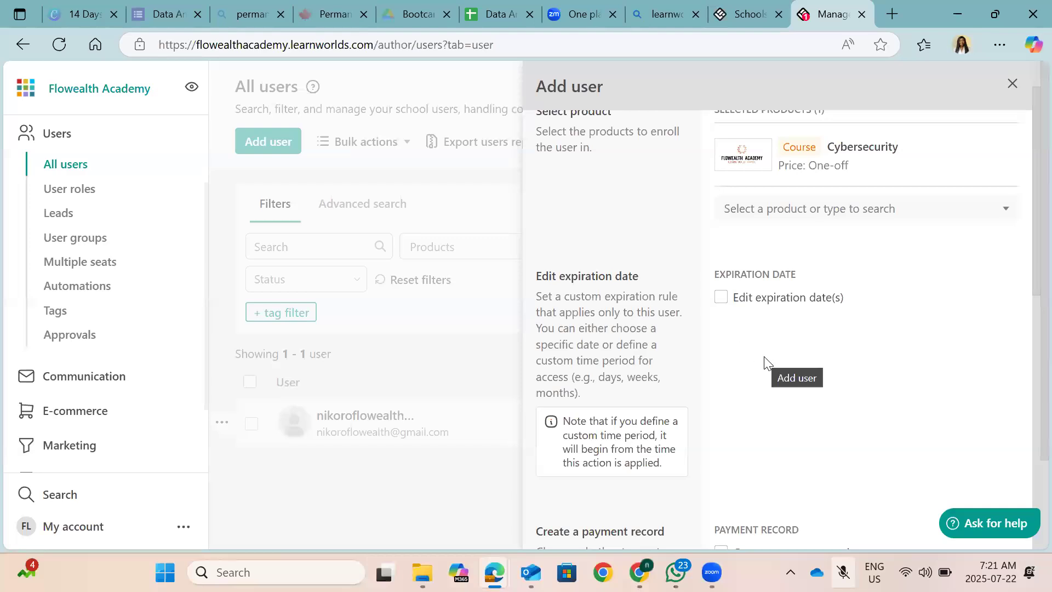
scroll(787, 287, down, 5)
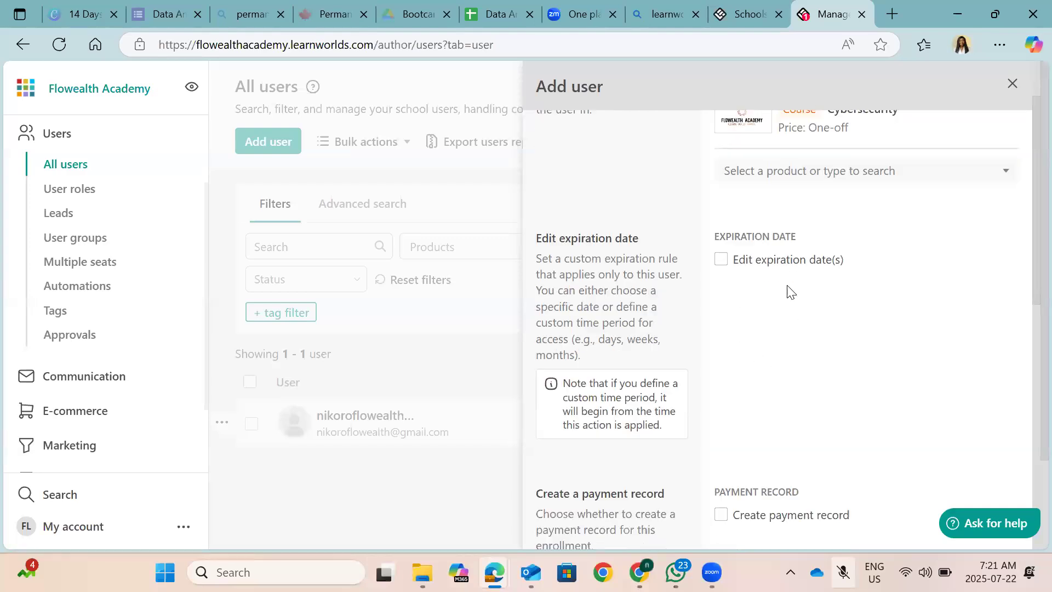
scroll(789, 291, down, 4)
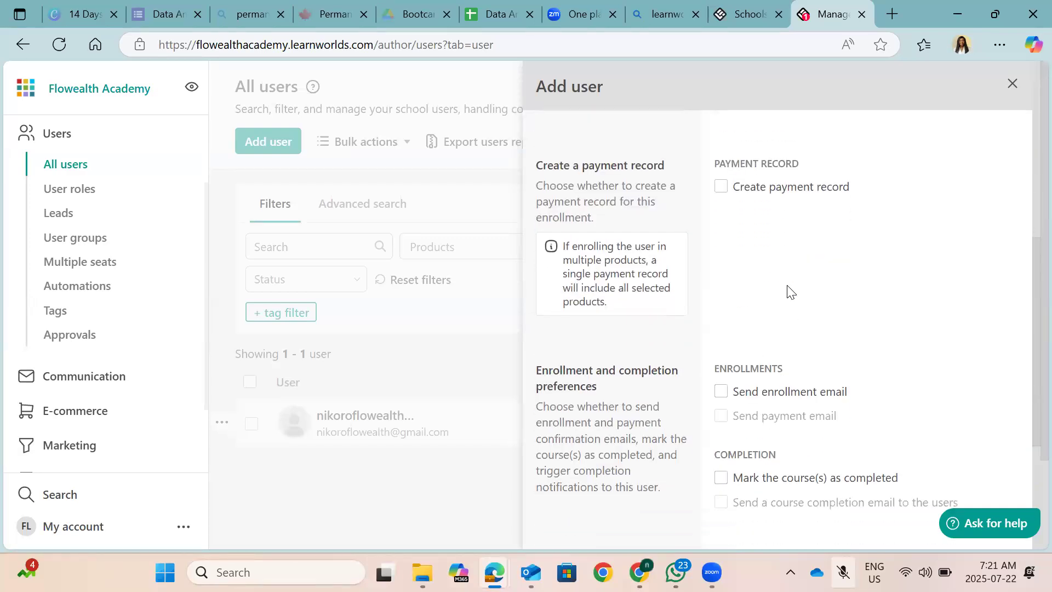
click(720, 221)
scroll(720, 224, down, 1)
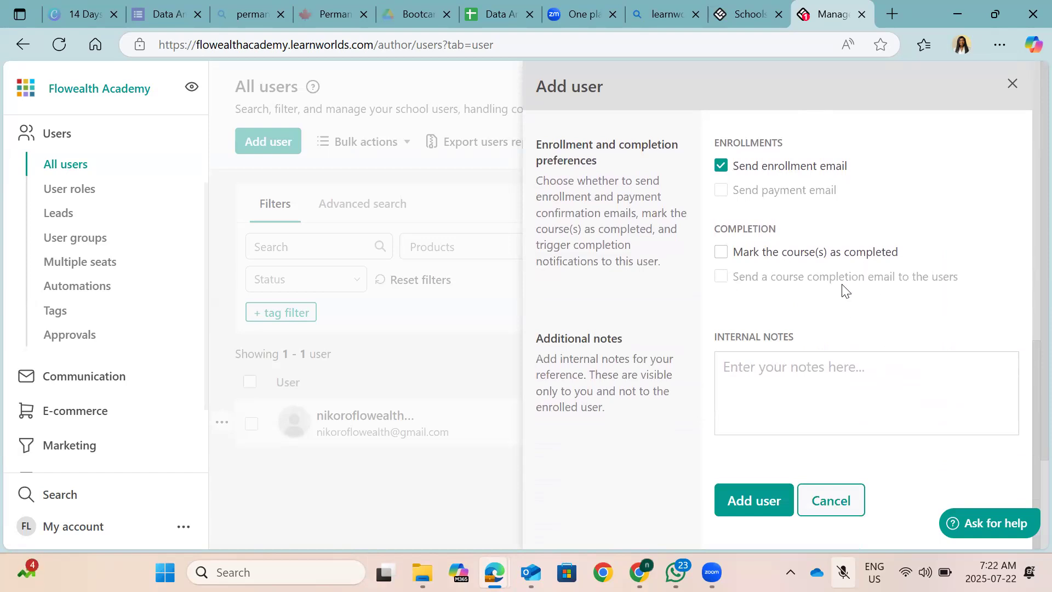
Step: Try marking the course as completed with a course completion email, and clear the completion options again
click(721, 255)
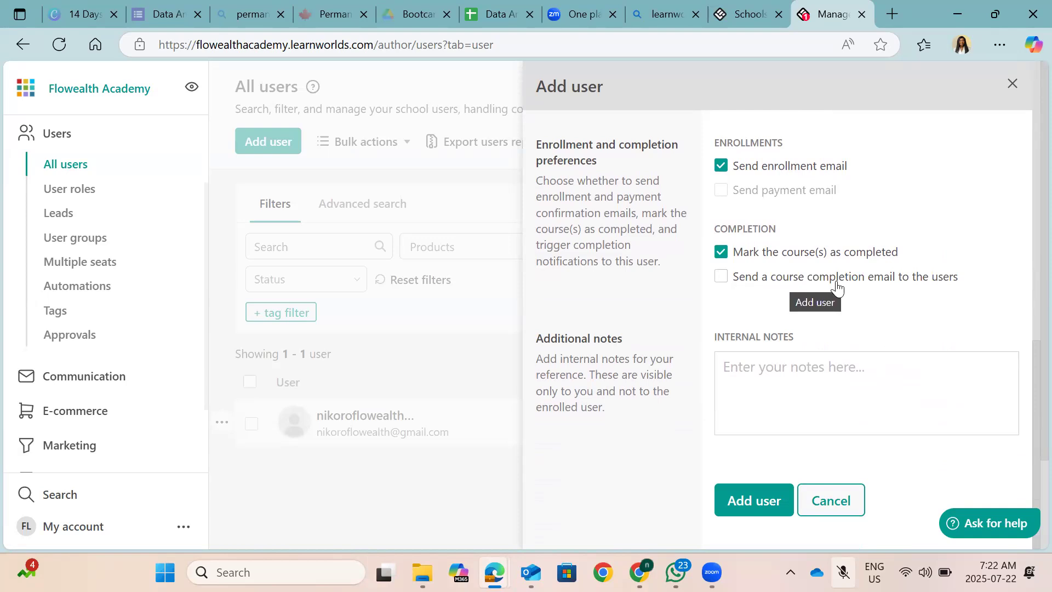
click(721, 277)
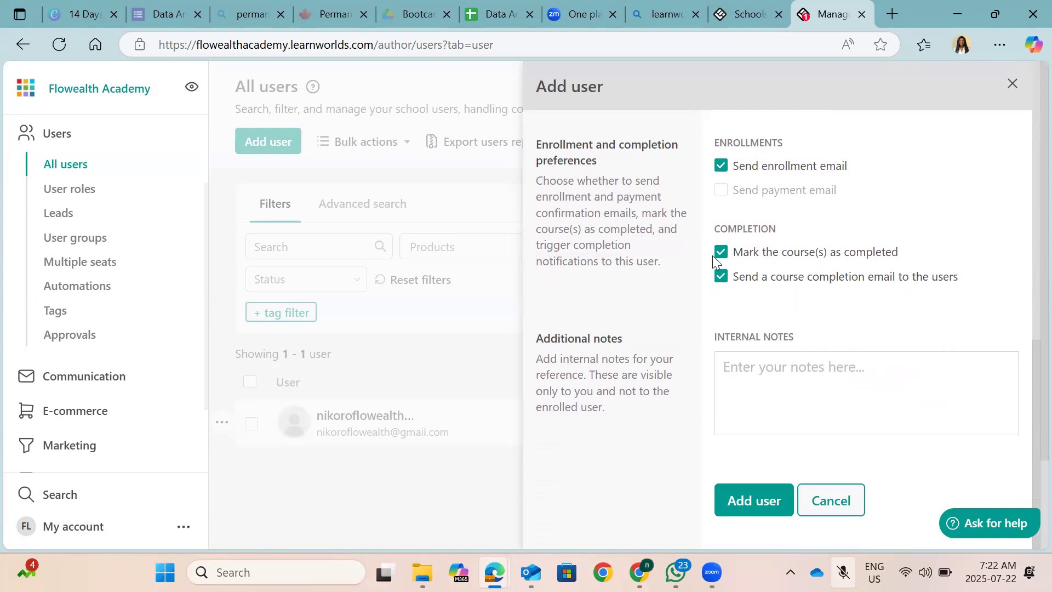
click(722, 253)
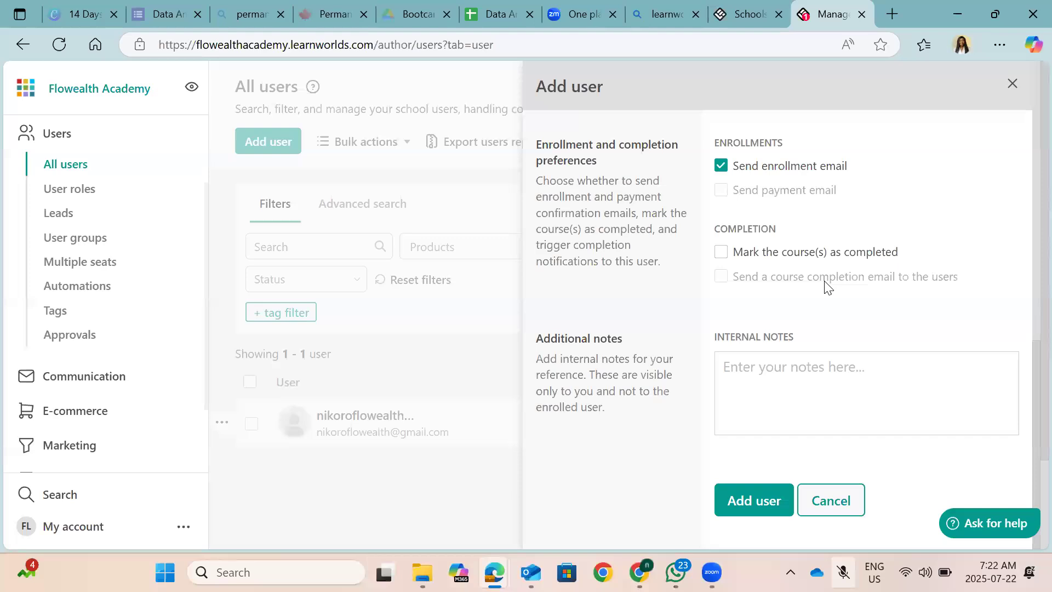
Step: Check the enrollment settings once more and add the new user to the school
scroll(826, 287, down, 2)
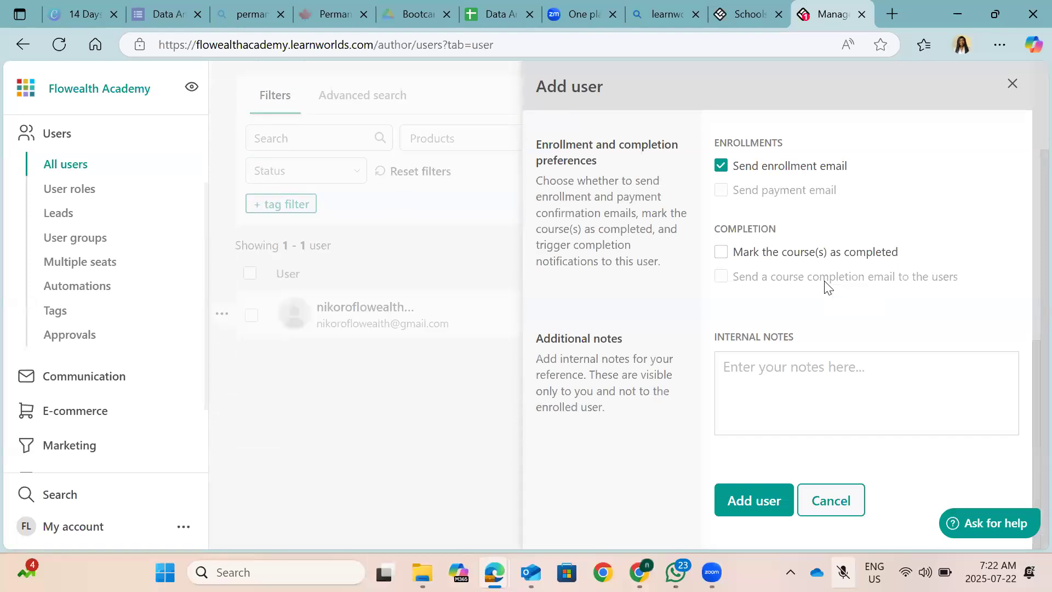
scroll(783, 285, up, 10)
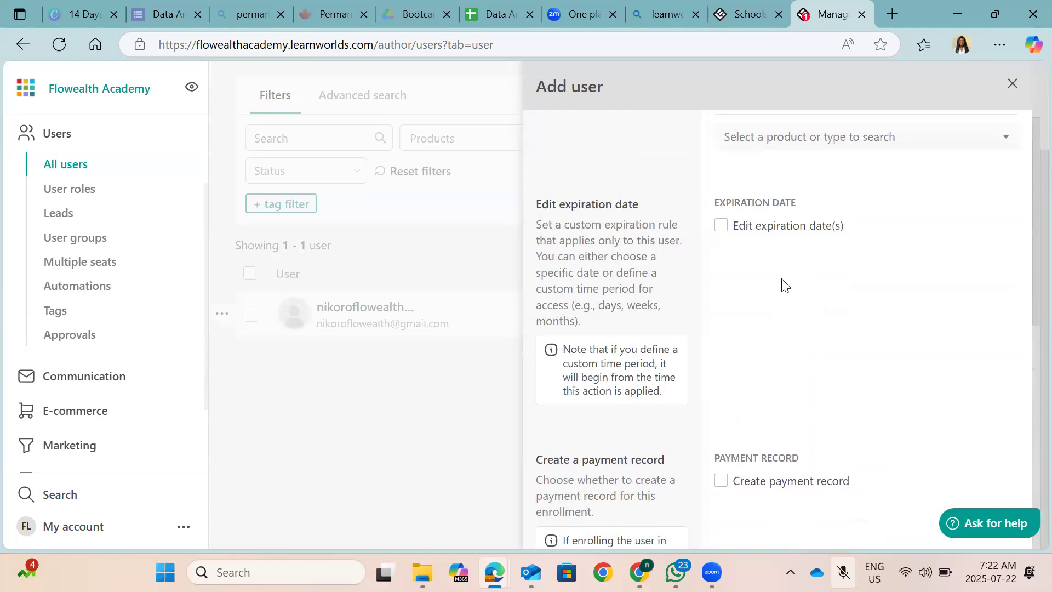
scroll(784, 285, up, 3)
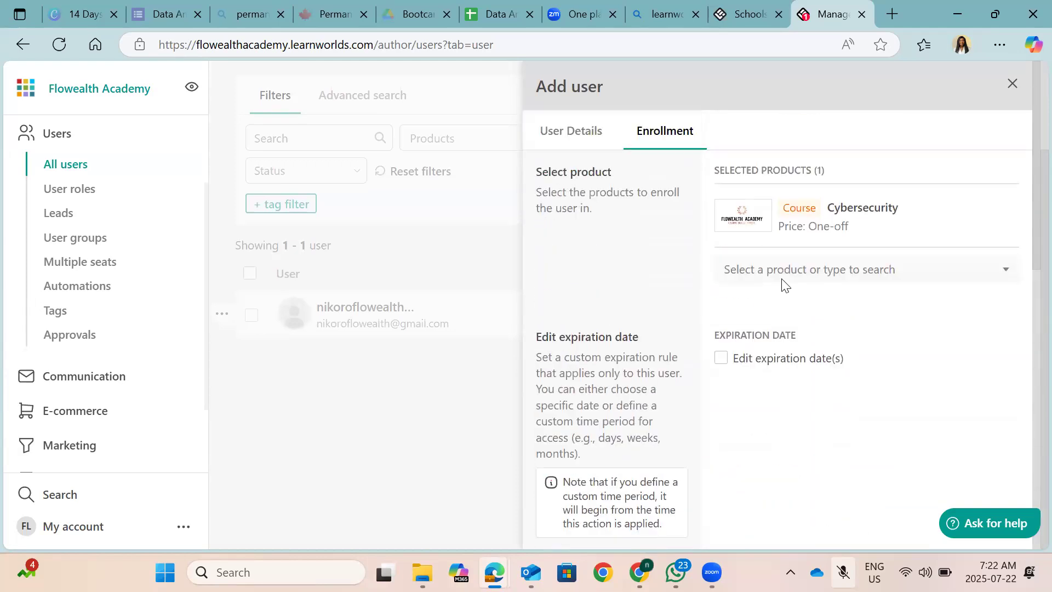
scroll(782, 284, down, 2)
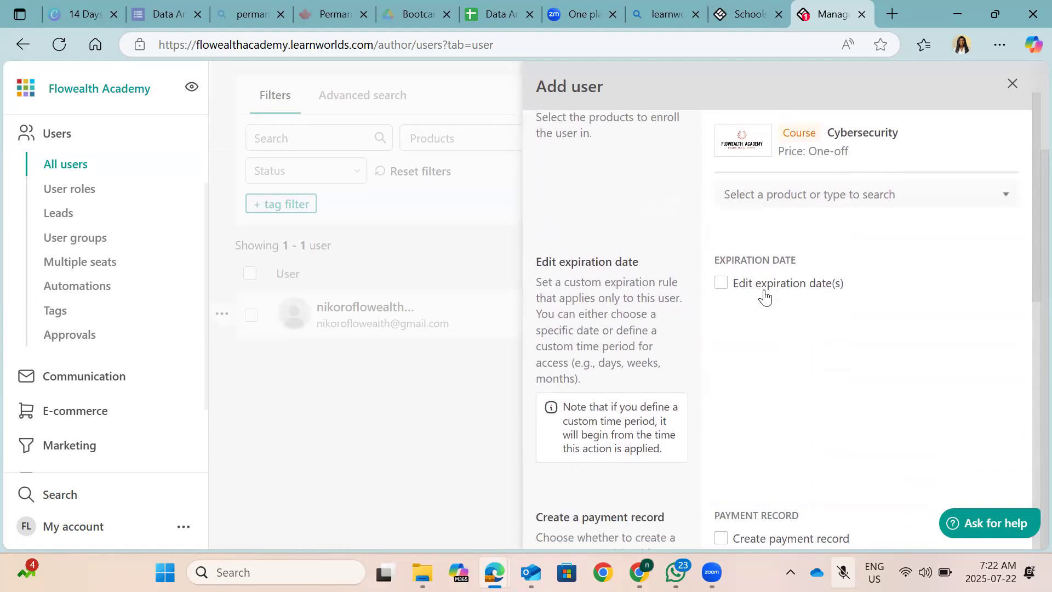
scroll(724, 312, down, 10)
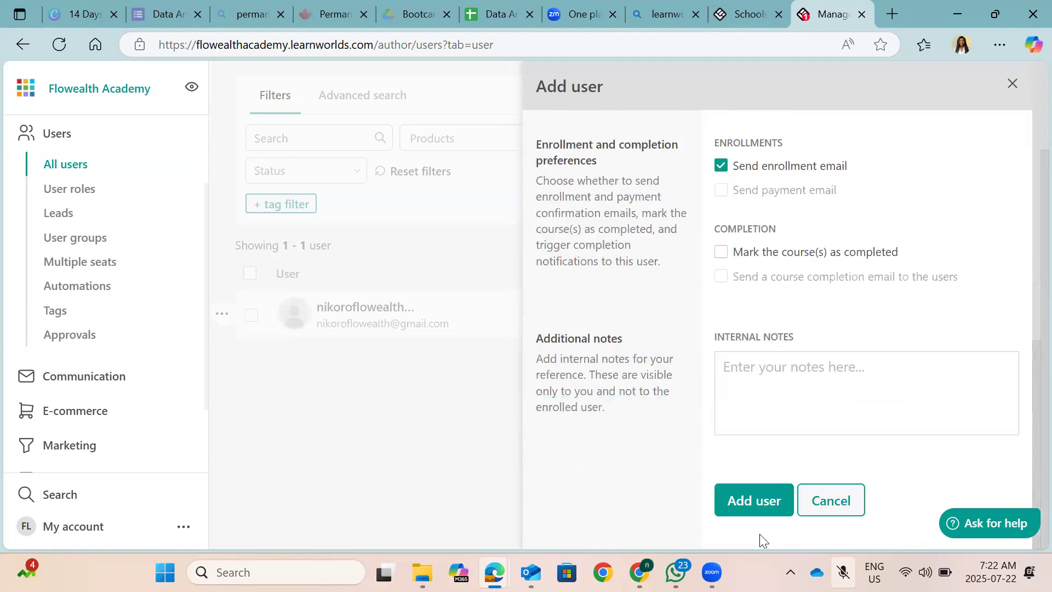
click(749, 508)
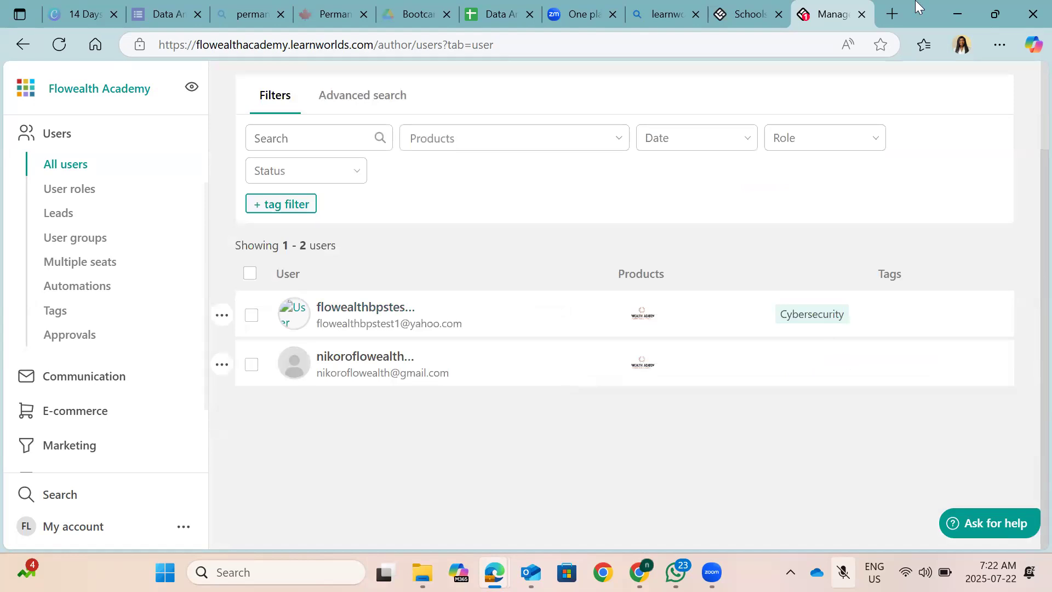
Step: Open the test user's Yahoo Mail inbox in a new browser tab and dismiss the dark mode offer
click(893, 13)
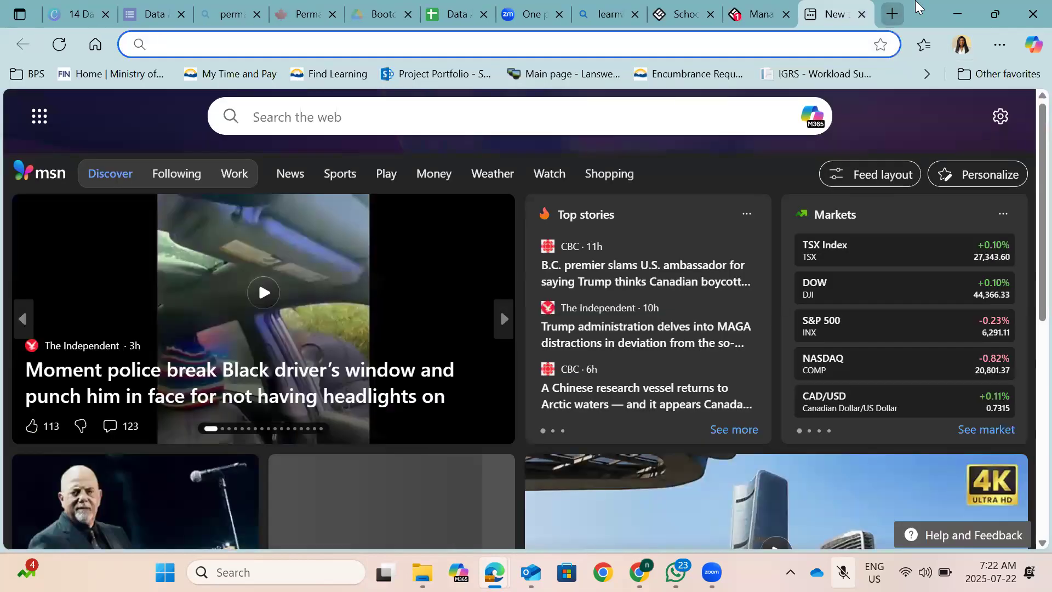
text(yah)
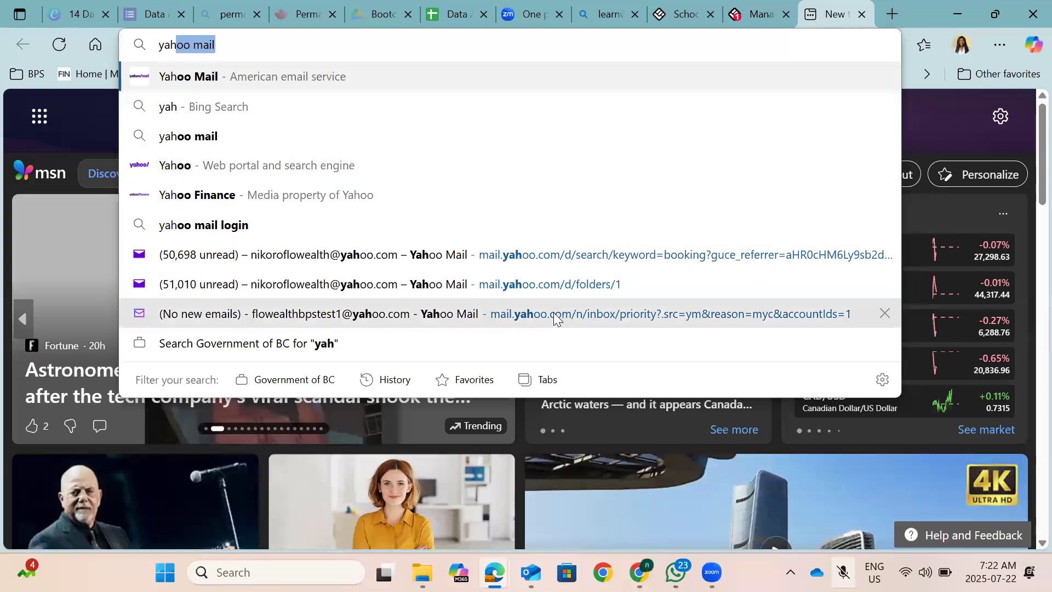
click(555, 314)
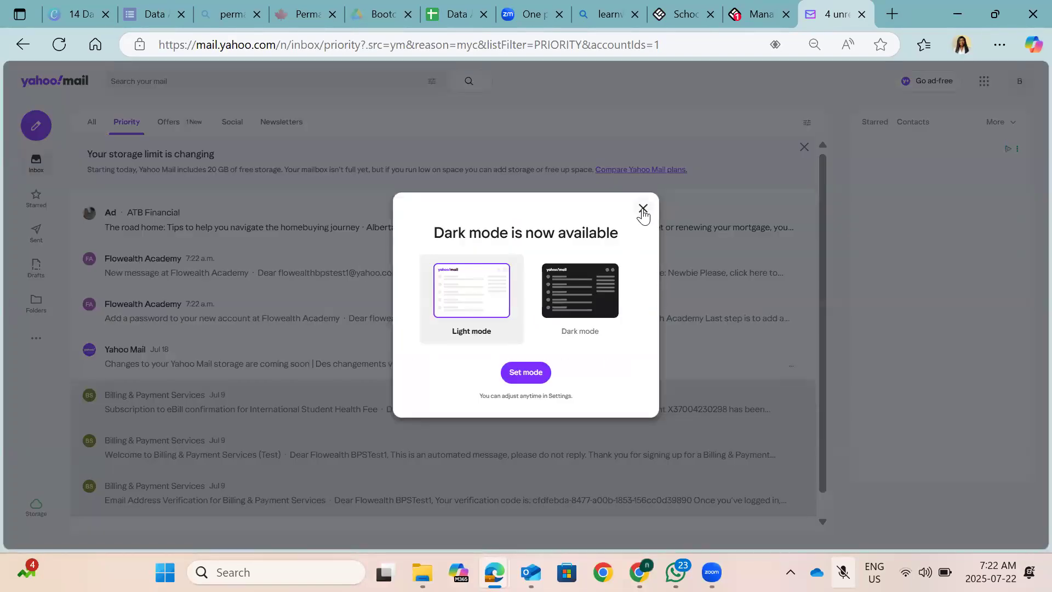
click(643, 210)
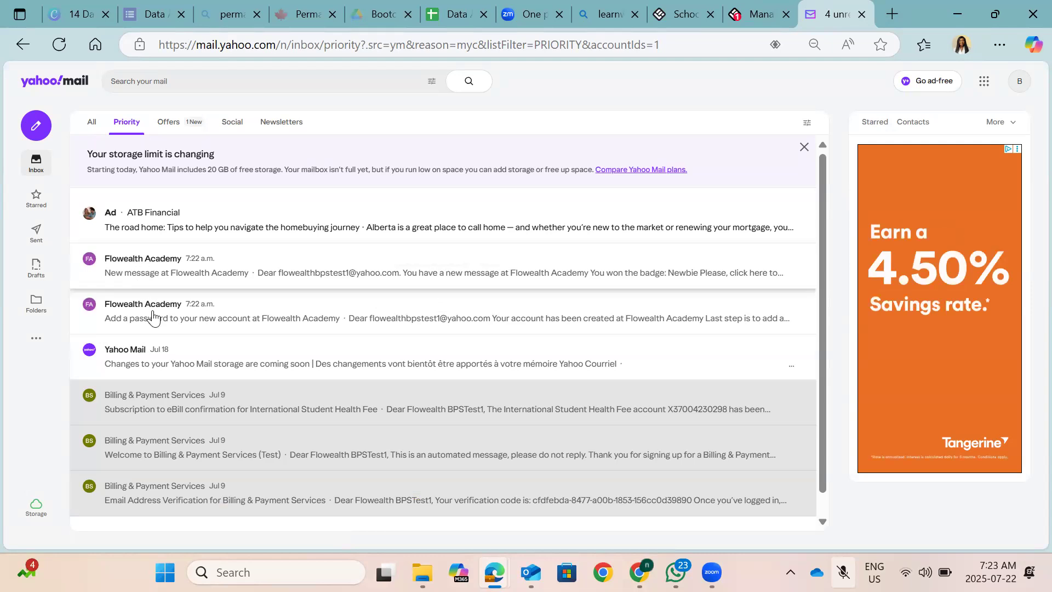
Step: Read the two unread Flowealth Academy emails about adding an account password and the new badge message, returning to the inbox
click(328, 321)
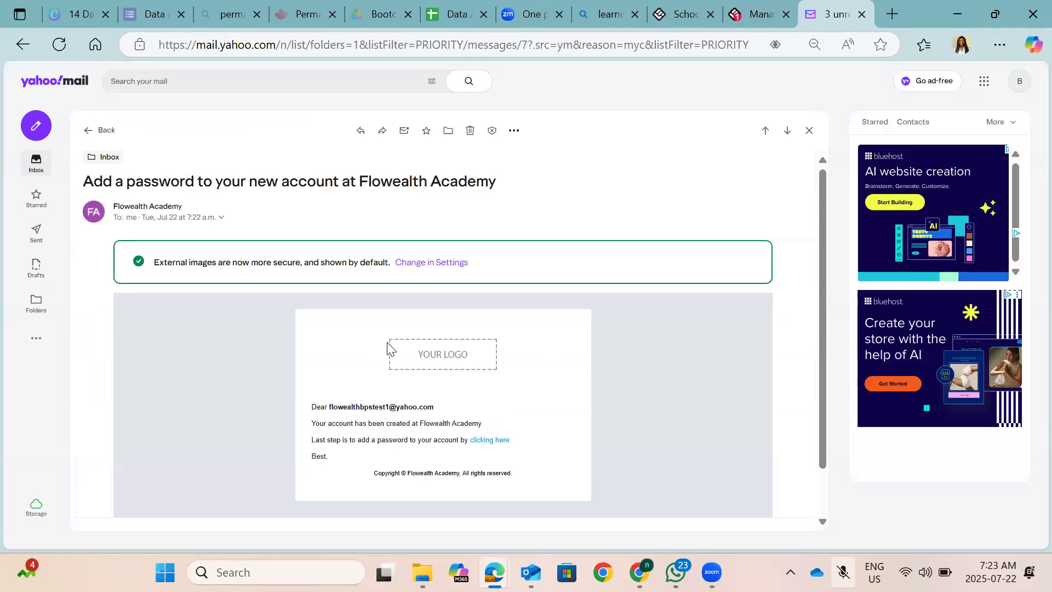
scroll(475, 368, down, 1)
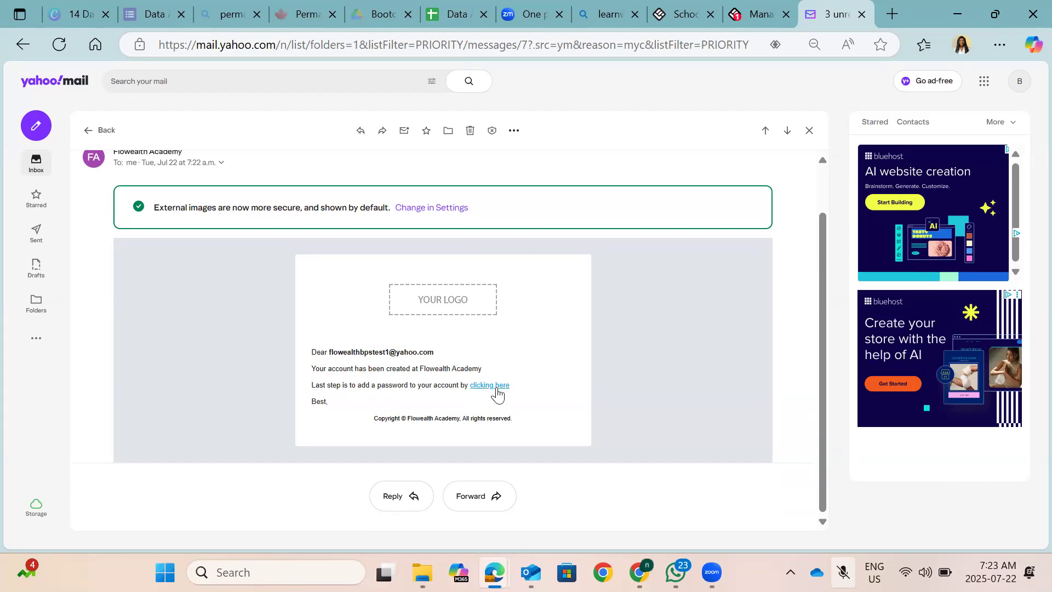
scroll(352, 323, up, 1)
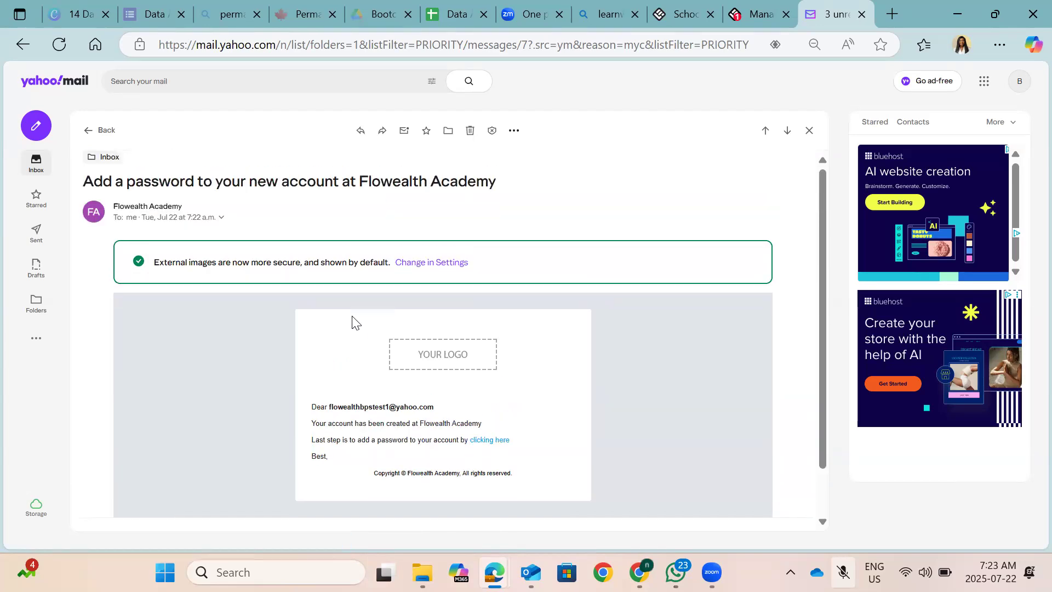
click(99, 133)
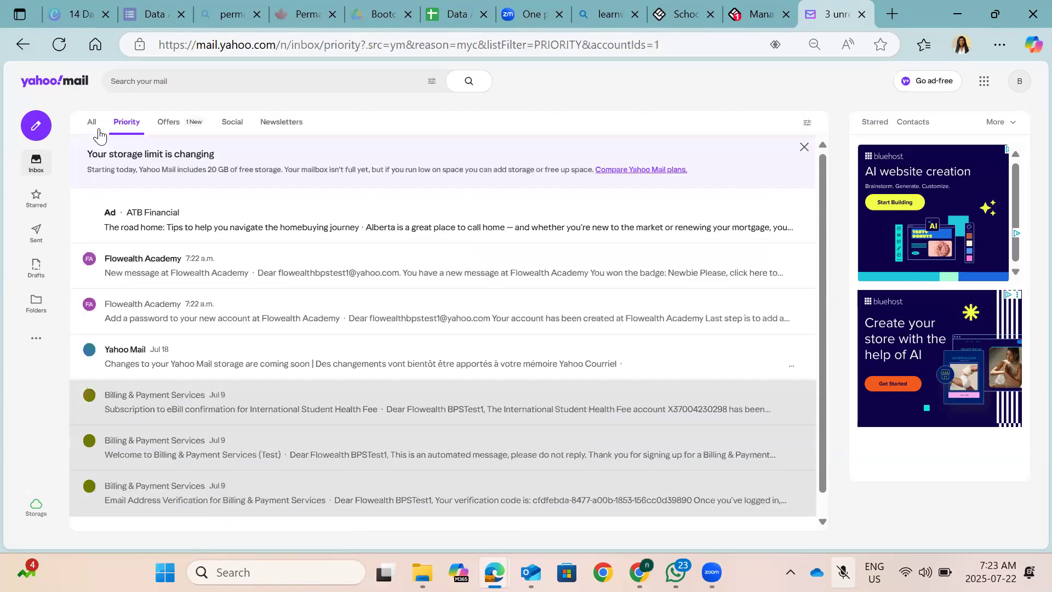
click(279, 282)
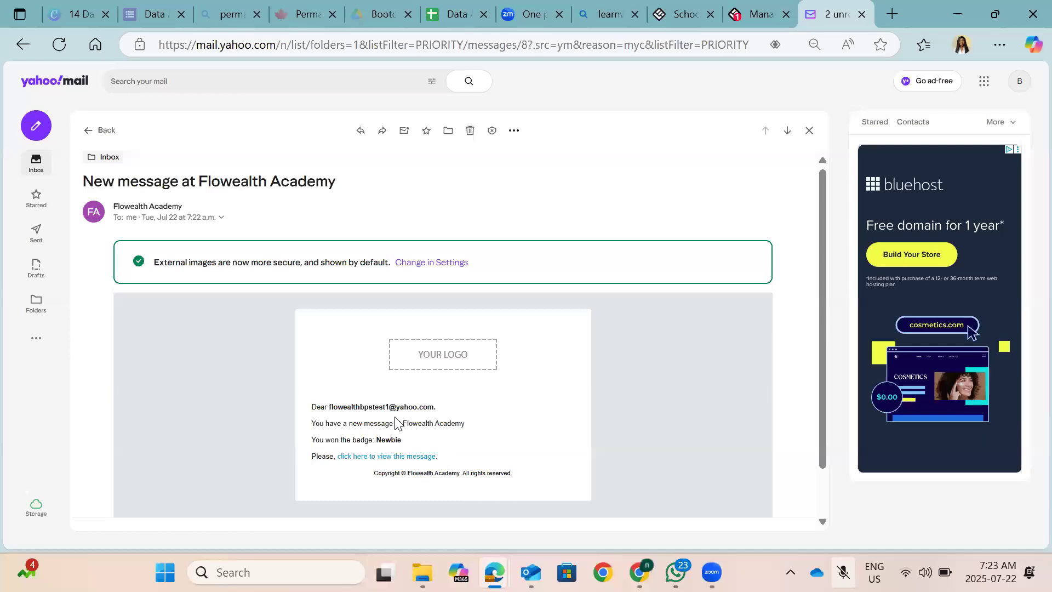
click(94, 134)
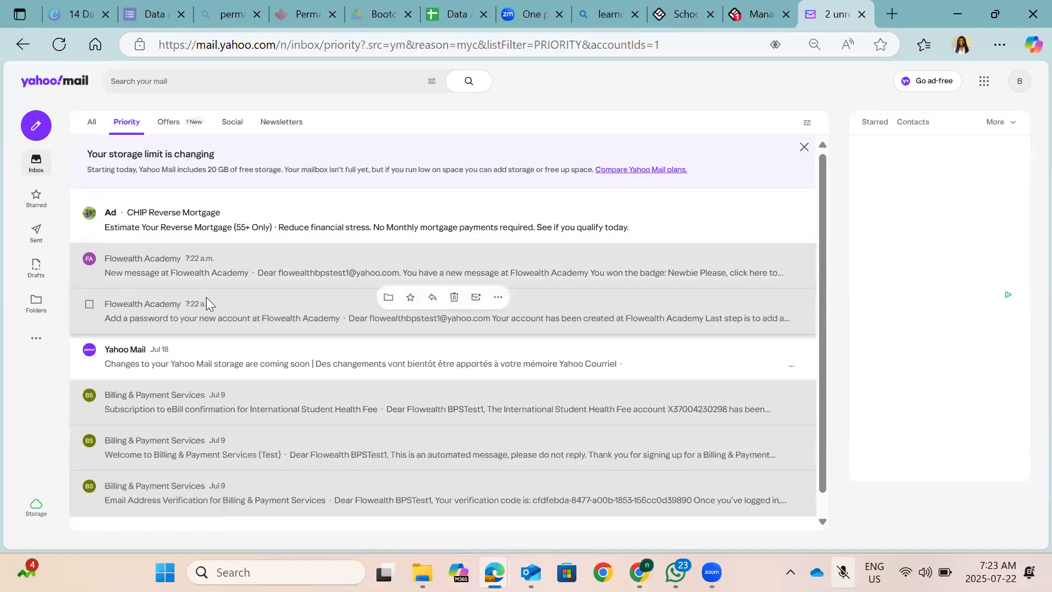
Step: Follow the link in the add-a-password email, set and confirm the new account password, and update the browser's saved password
click(257, 315)
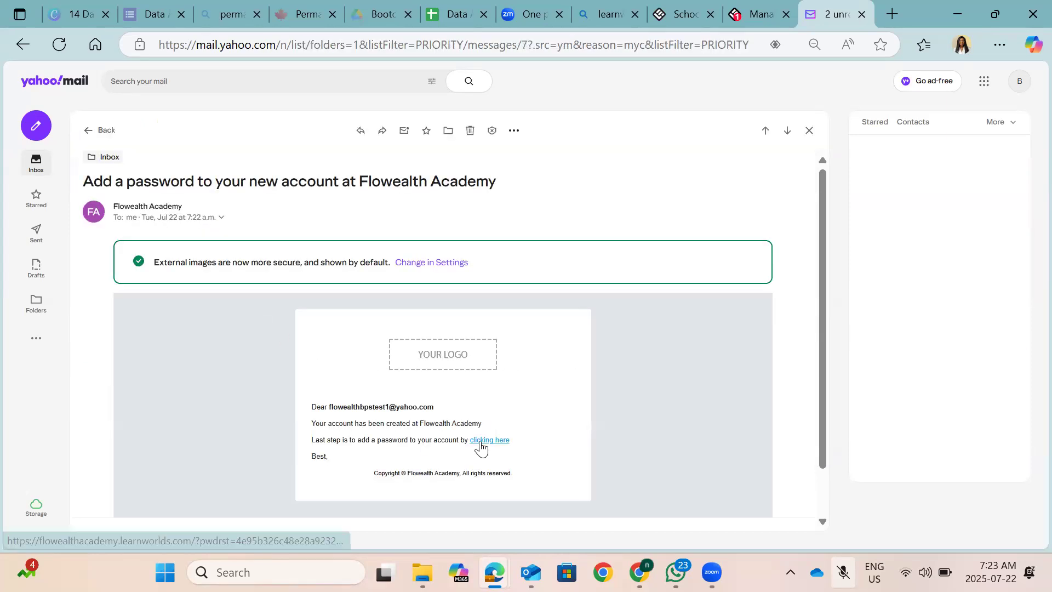
click(480, 443)
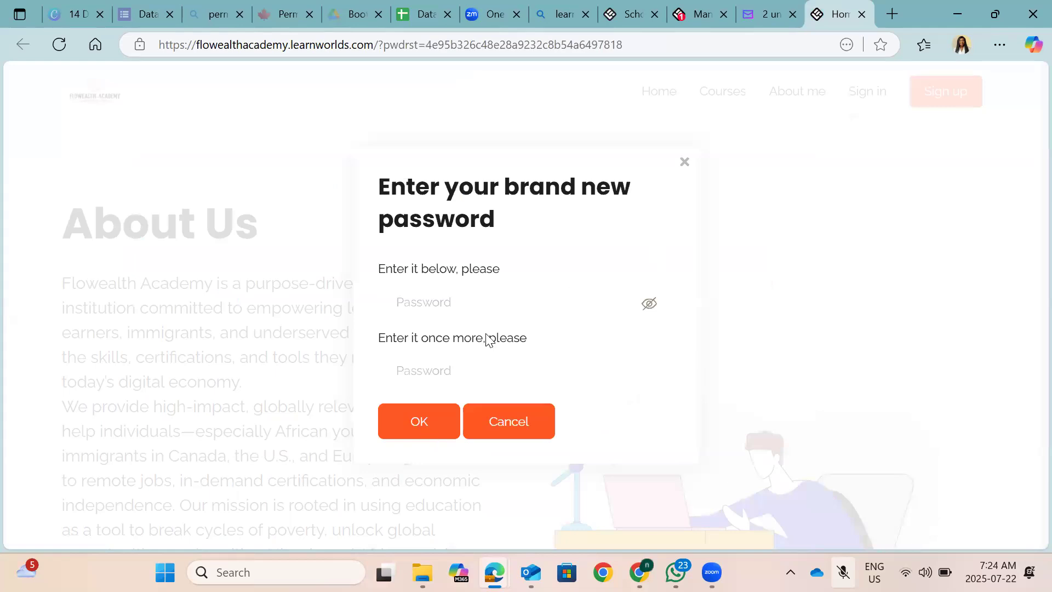
click(416, 423)
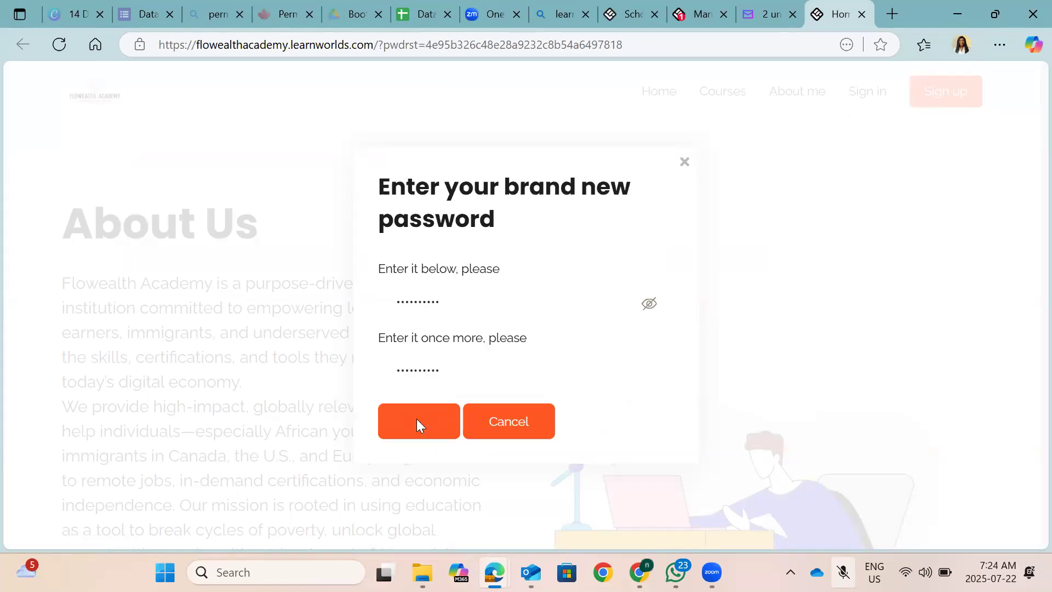
click(525, 329)
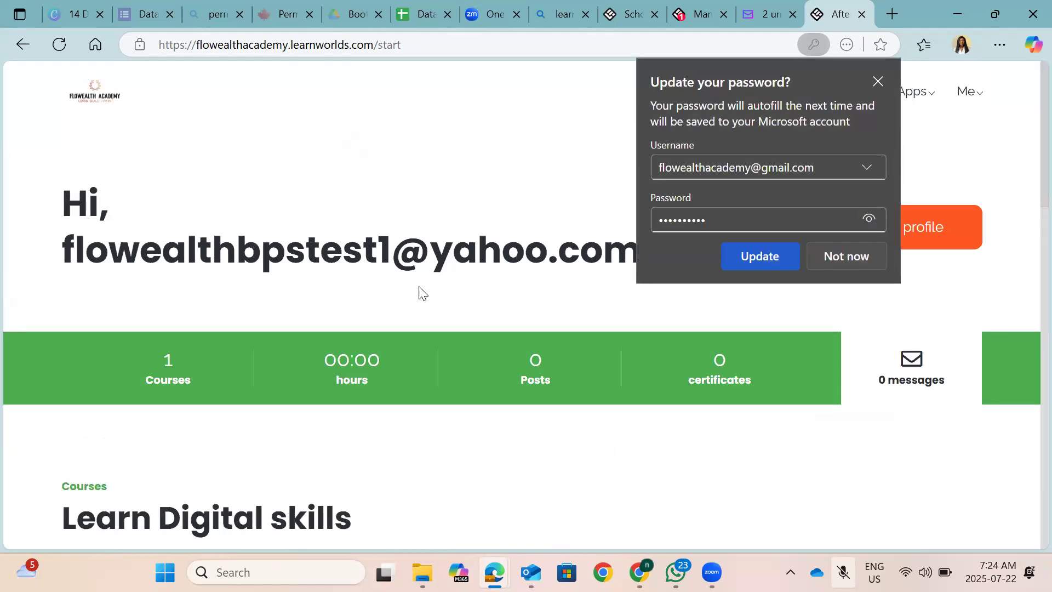
click(768, 256)
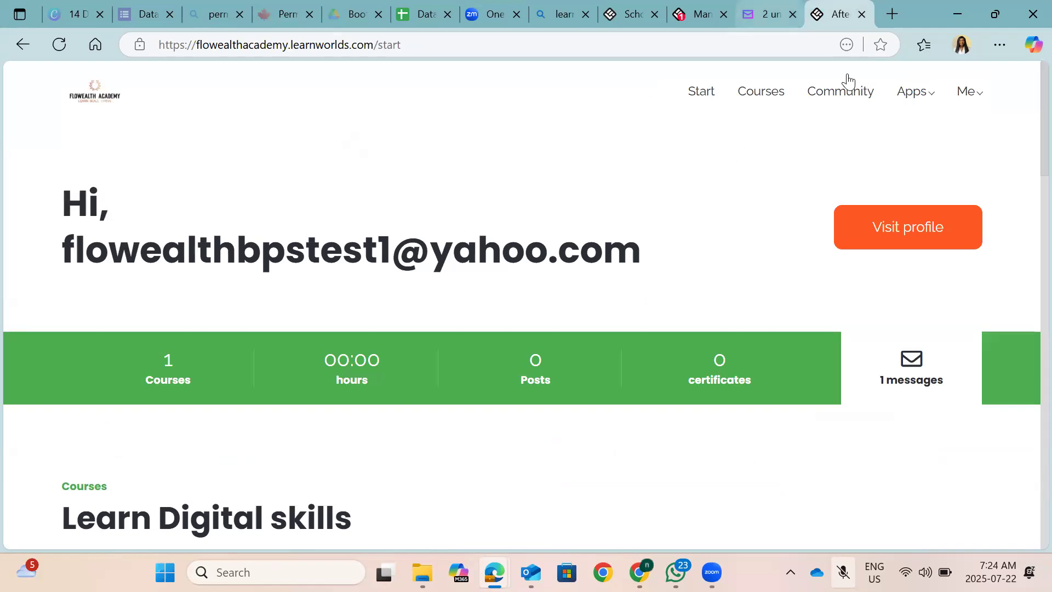
Step: Switch back to Yahoo Mail, return to the inbox and reload it to fetch new messages
click(764, 13)
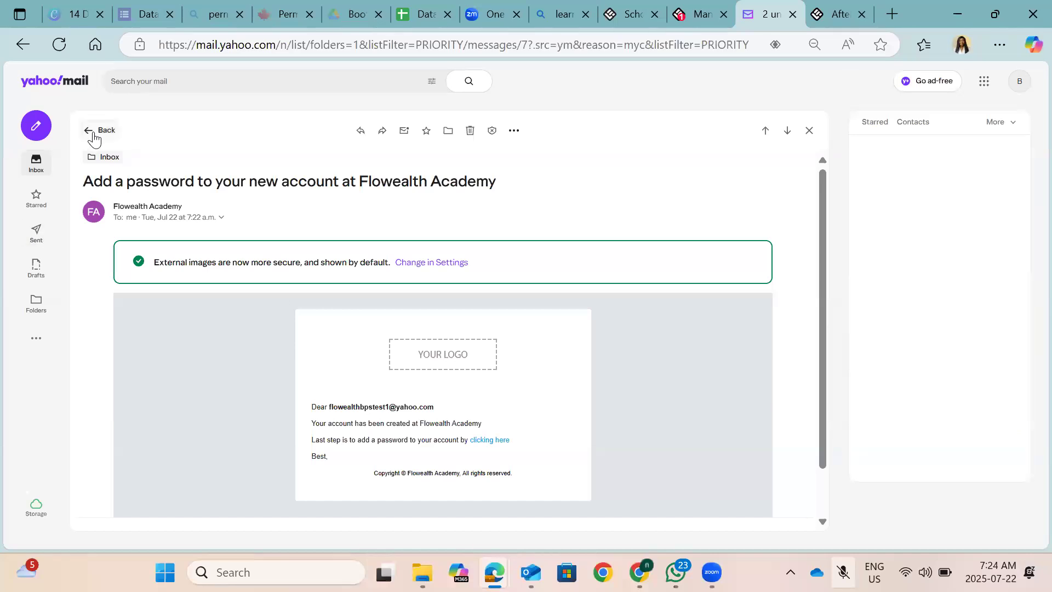
click(94, 135)
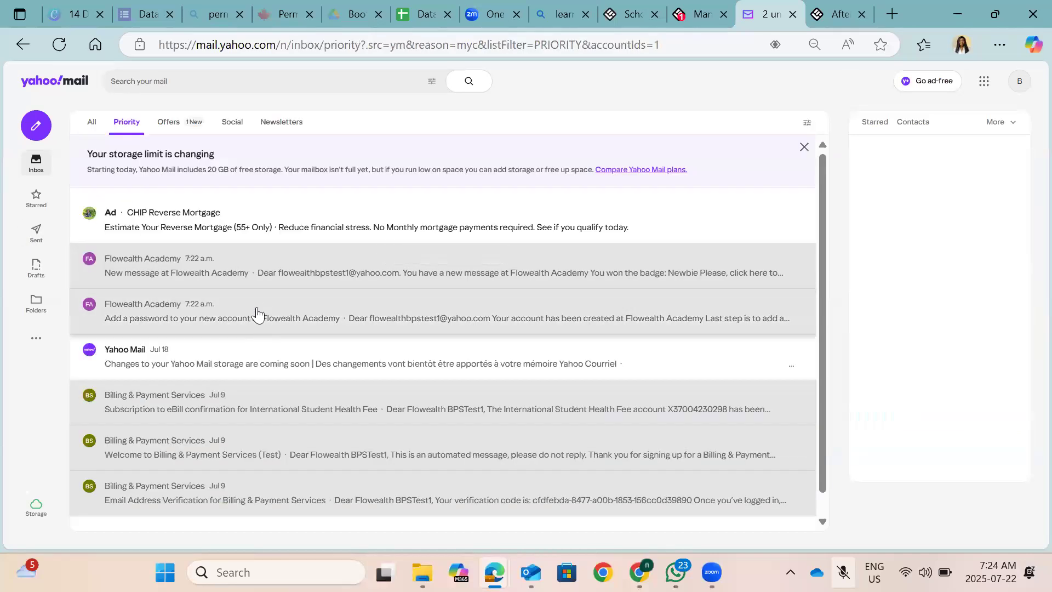
click(59, 45)
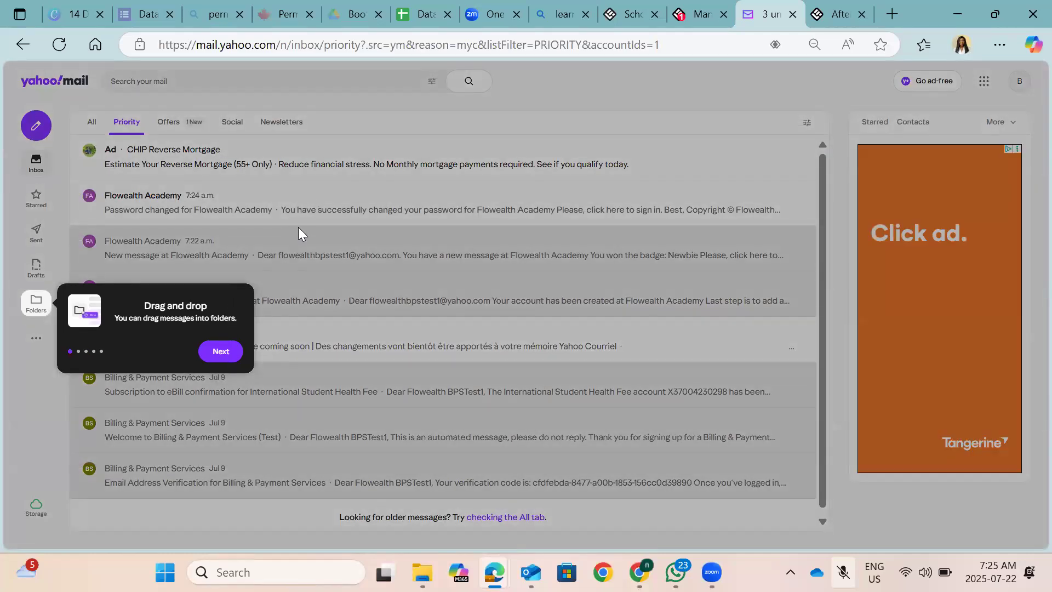
Step: Go through the Yahoo Mail introduction tour, keeping Compact view folders, Light mode and the List message layout
click(211, 351)
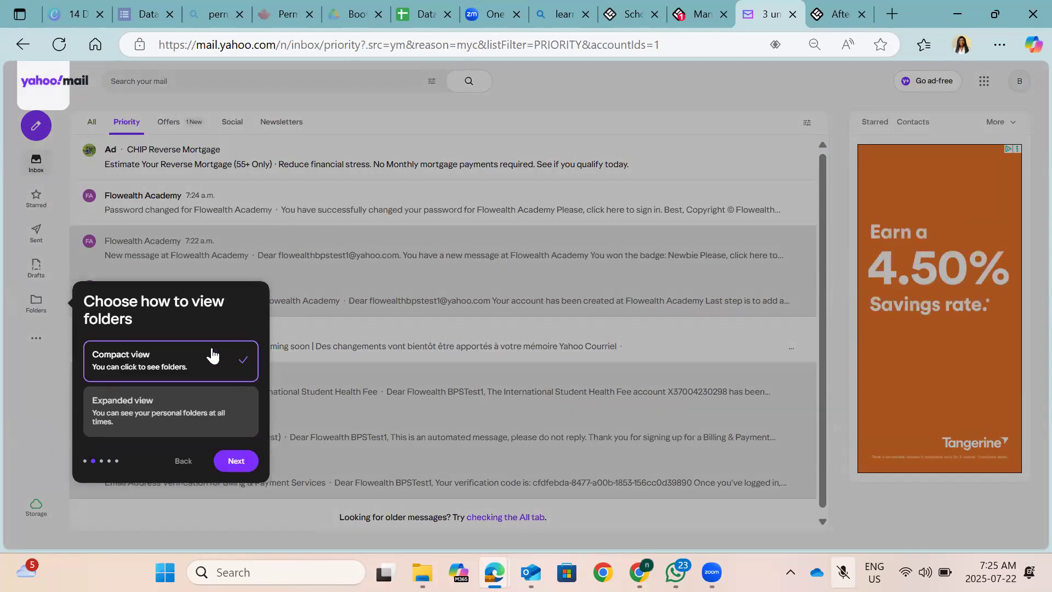
click(236, 462)
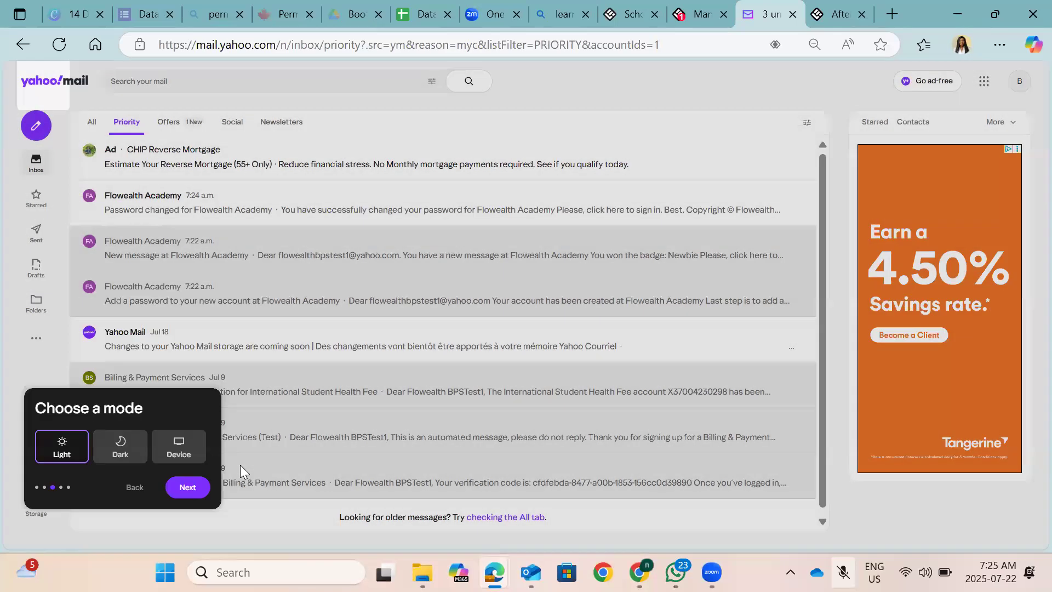
click(175, 514)
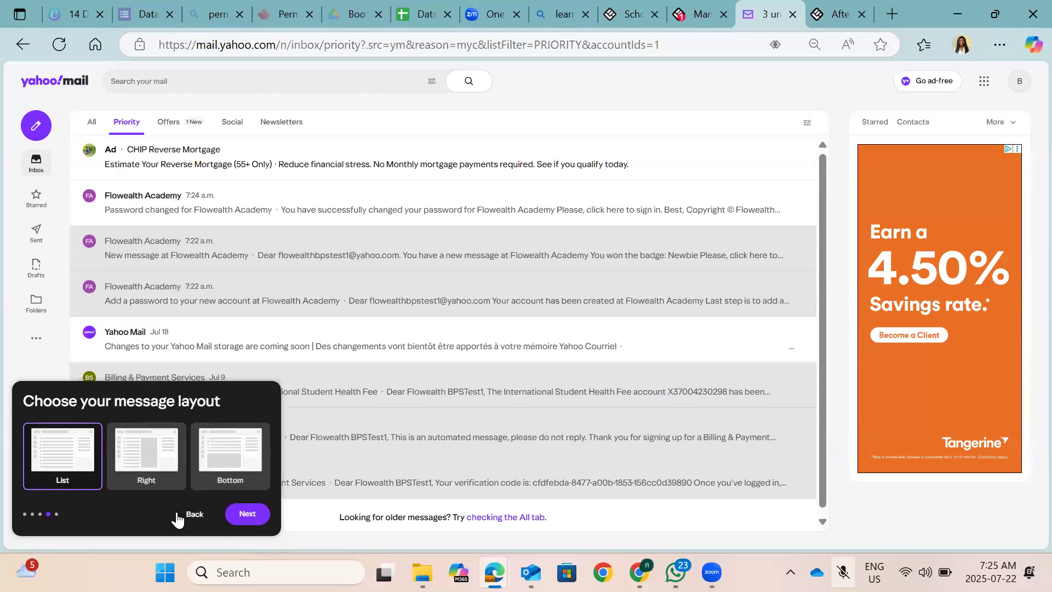
click(247, 515)
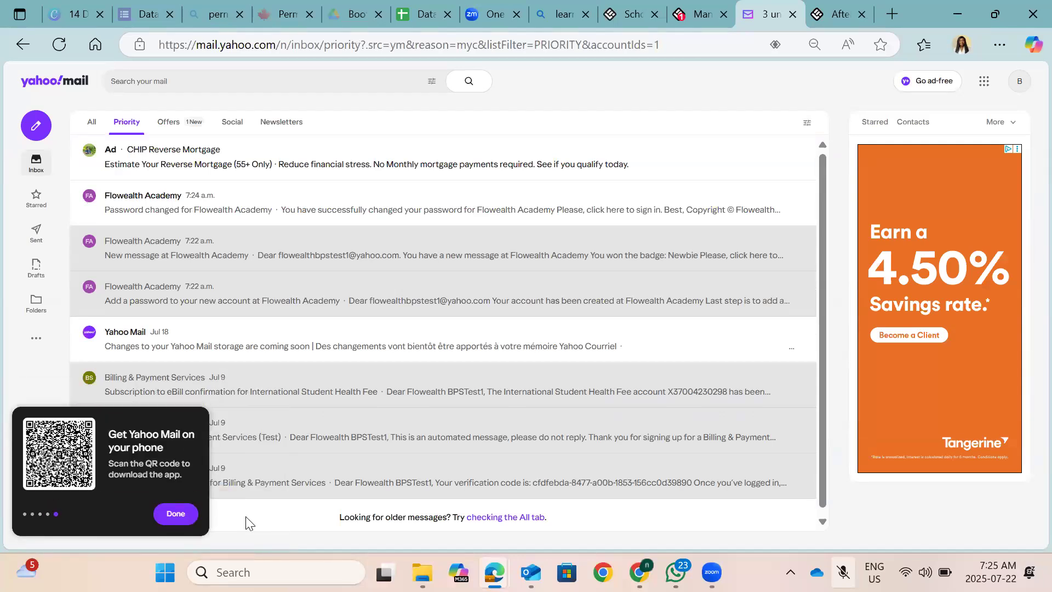
click(174, 515)
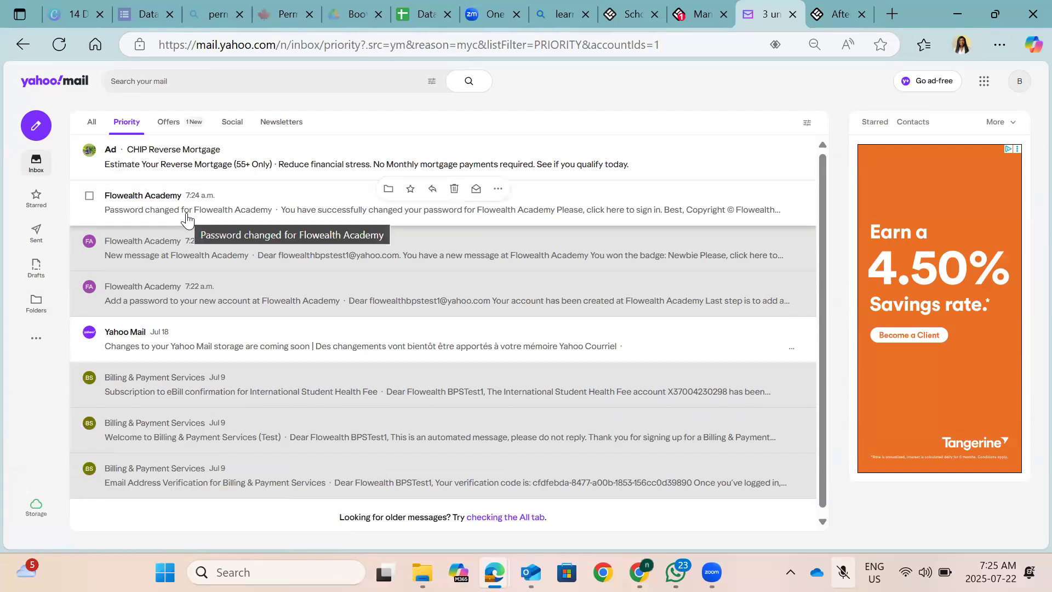
Step: Open the password-changed email from Flowealth Academy, follow its sign-in link and look over the learner's start page
click(186, 218)
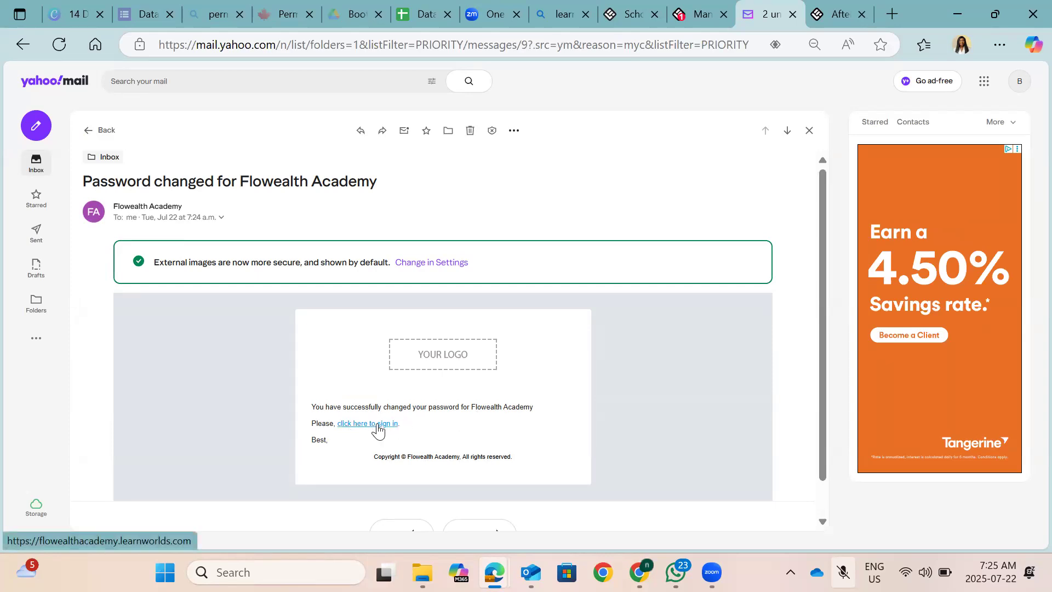
click(377, 425)
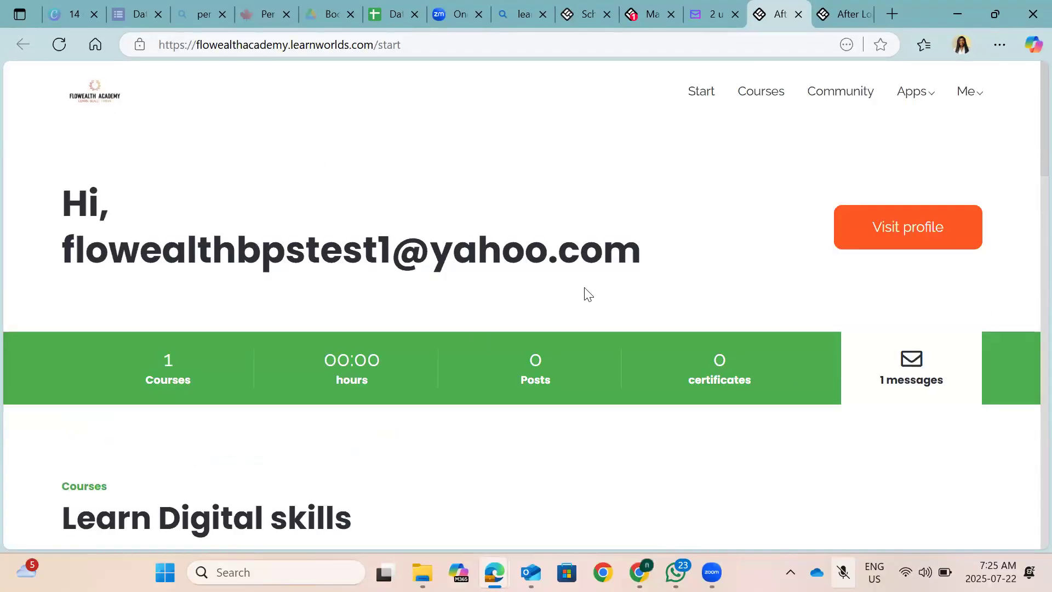
scroll(369, 439, down, 4)
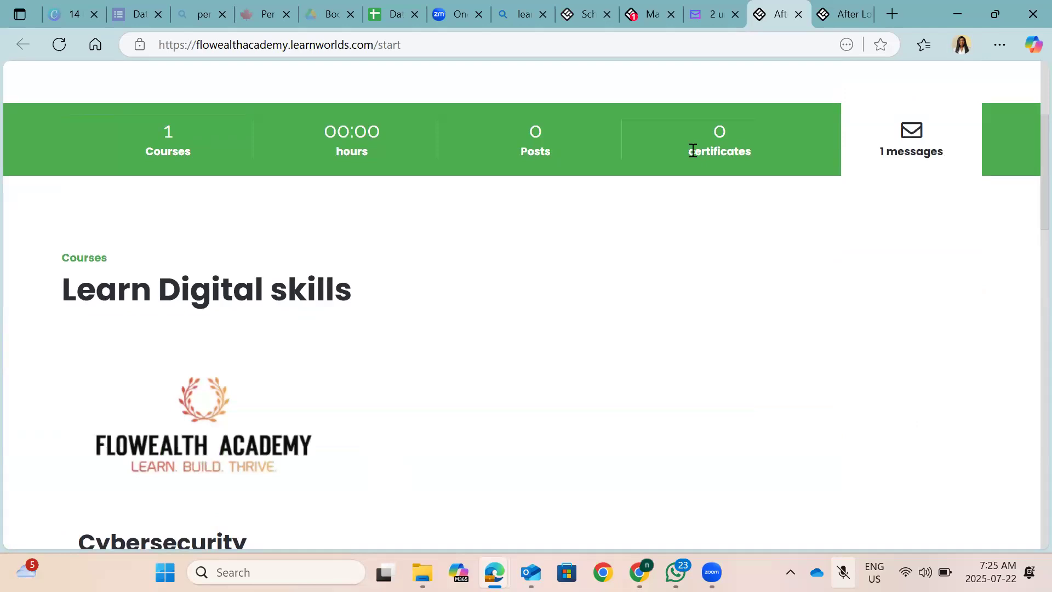
scroll(703, 158, up, 4)
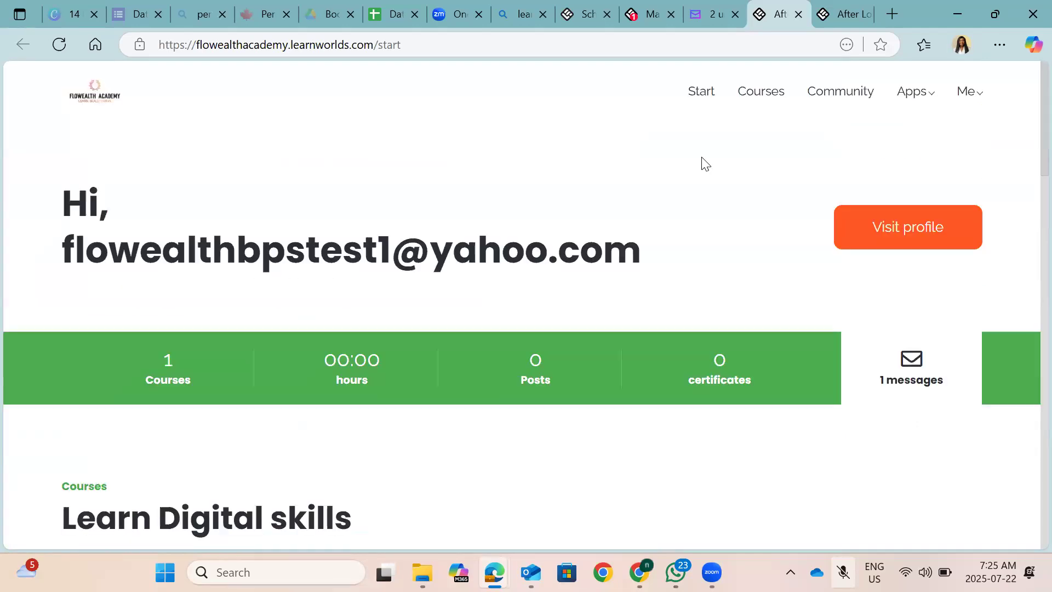
scroll(701, 162, down, 10)
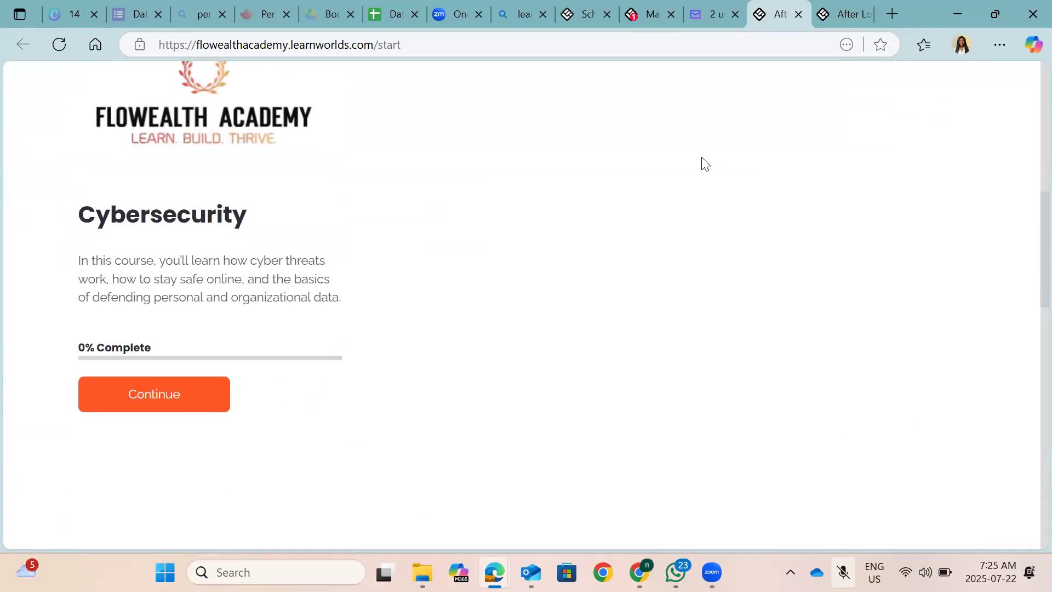
Step: Continue into the Cybersecurity course player, then go back to the course page and review its overview
click(140, 400)
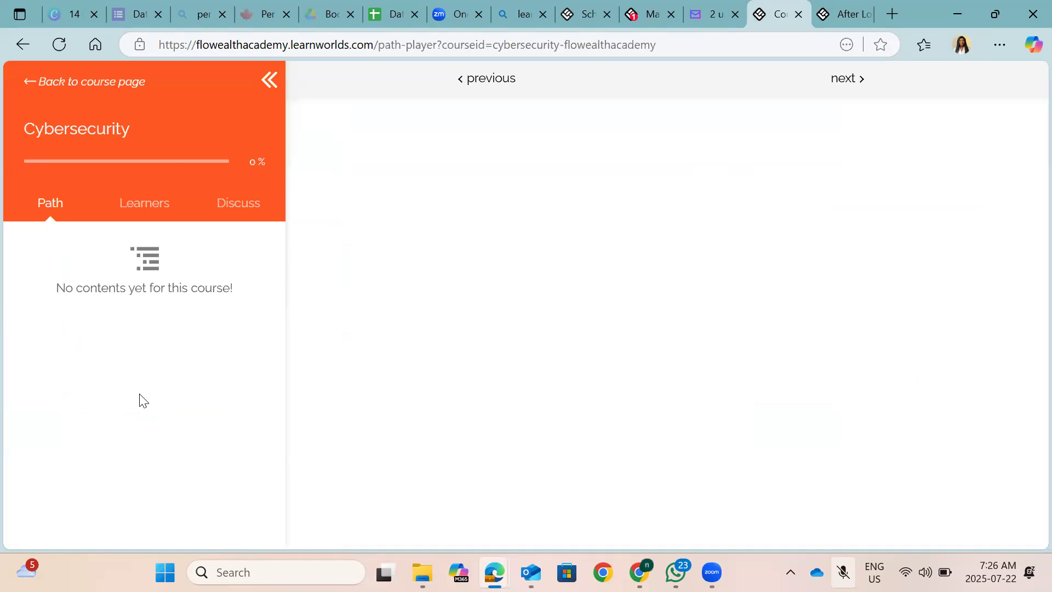
click(28, 79)
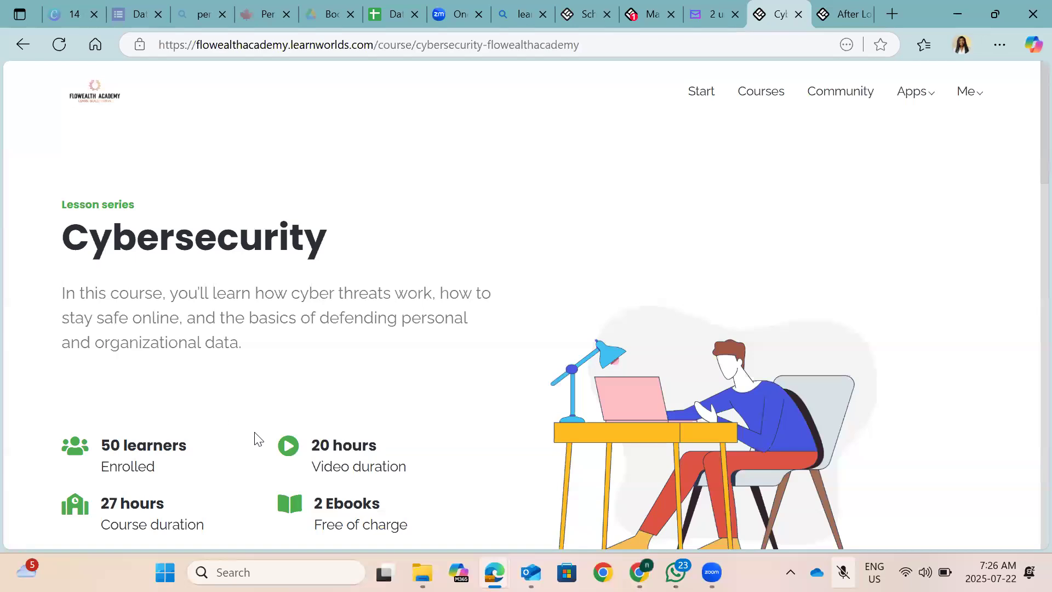
scroll(256, 438, down, 3)
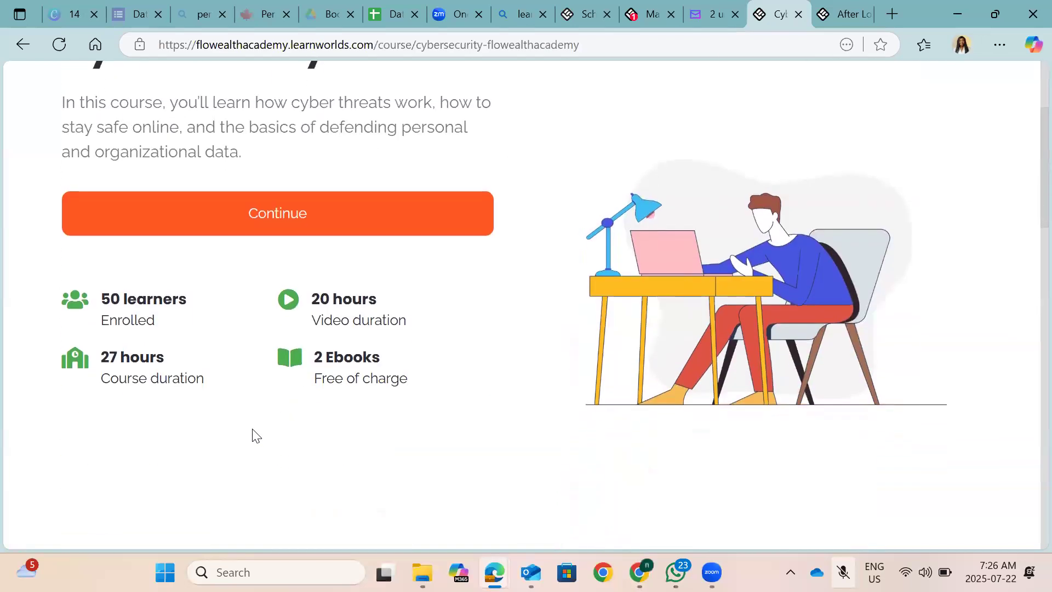
scroll(256, 436, up, 3)
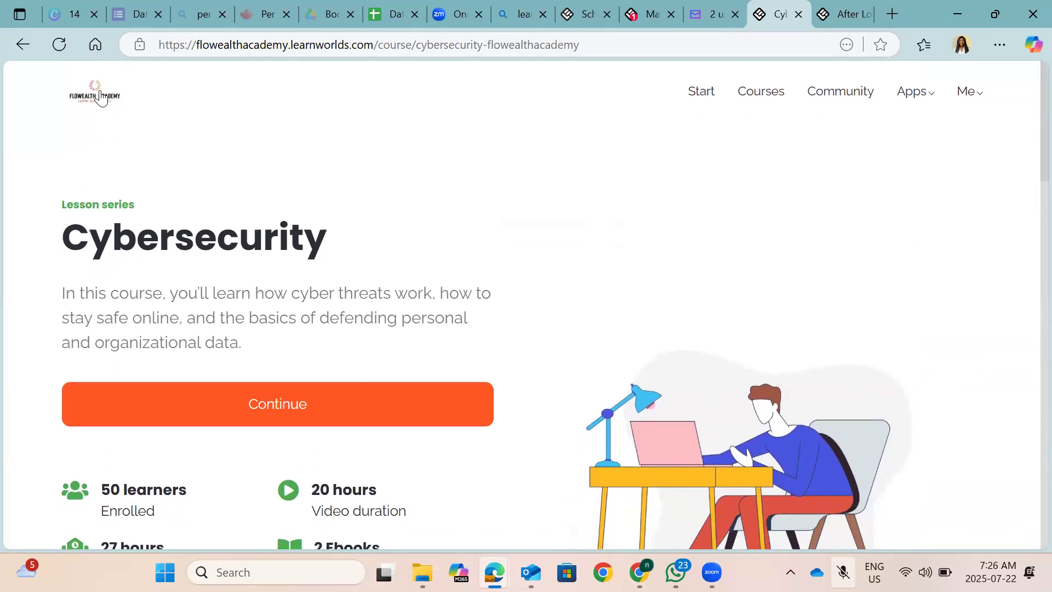
Step: Return to the learner's start page and review the activity statistics and the enrolled Cybersecurity course card
click(91, 99)
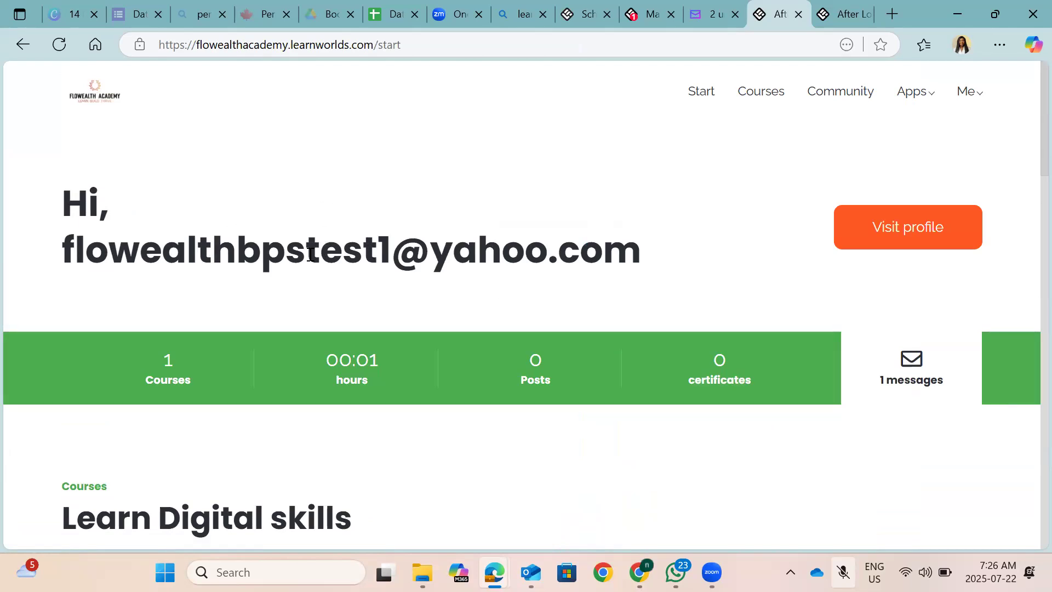
scroll(395, 237, down, 6)
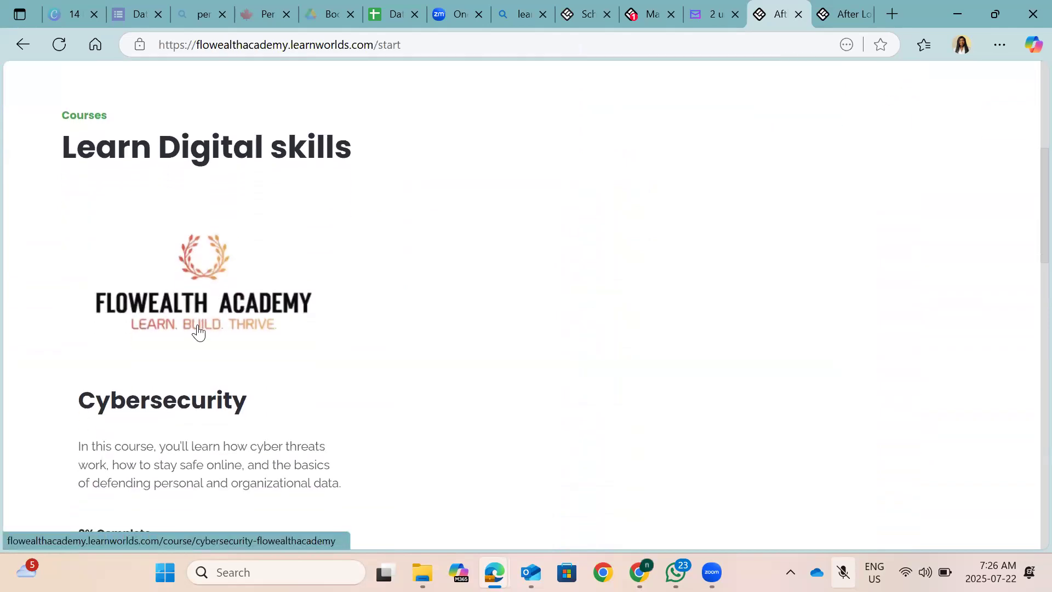
scroll(197, 332, down, 3)
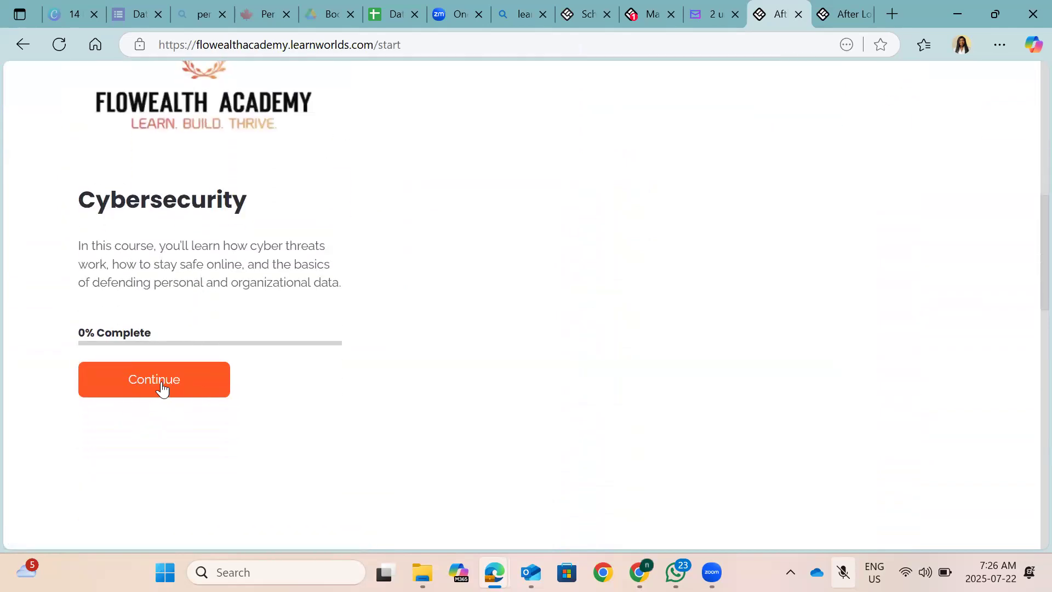
scroll(441, 303, up, 10)
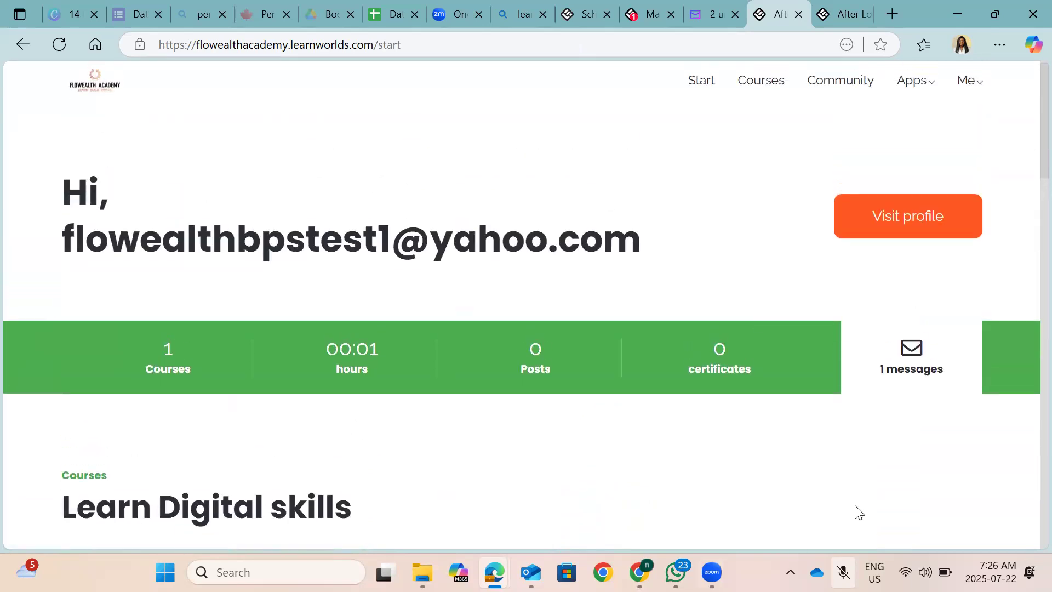
Step: Reload the learner's start page, check it briefly and open the school's course catalogue
click(703, 86)
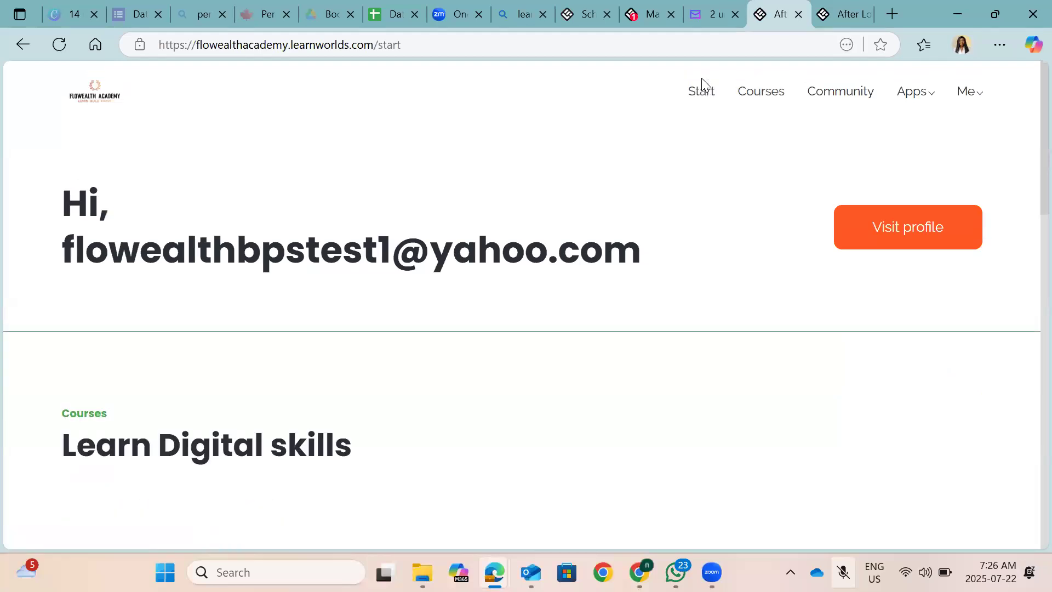
scroll(500, 378, down, 3)
scroll(499, 383, up, 3)
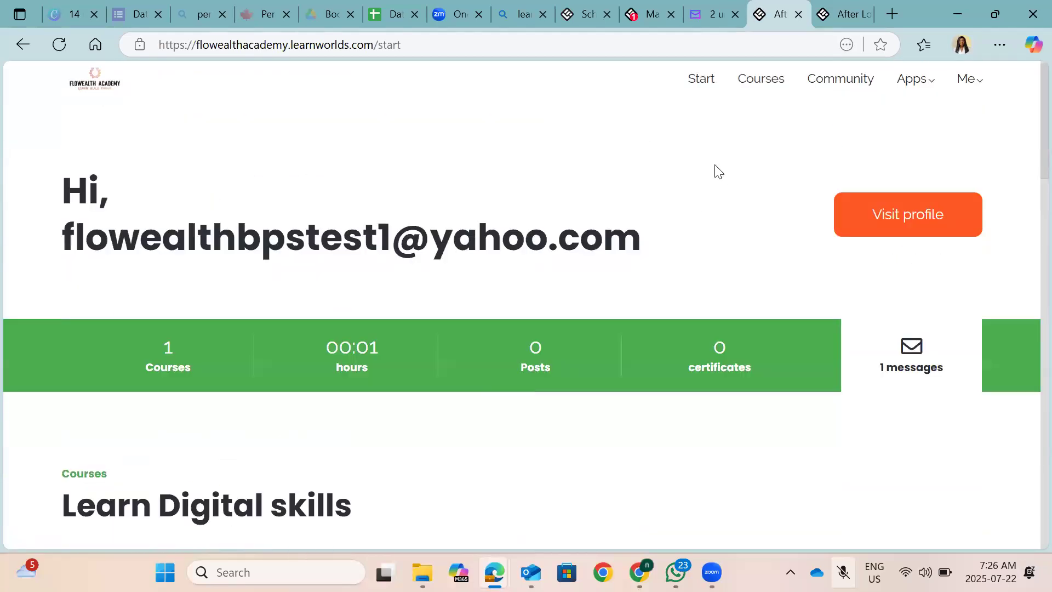
click(761, 82)
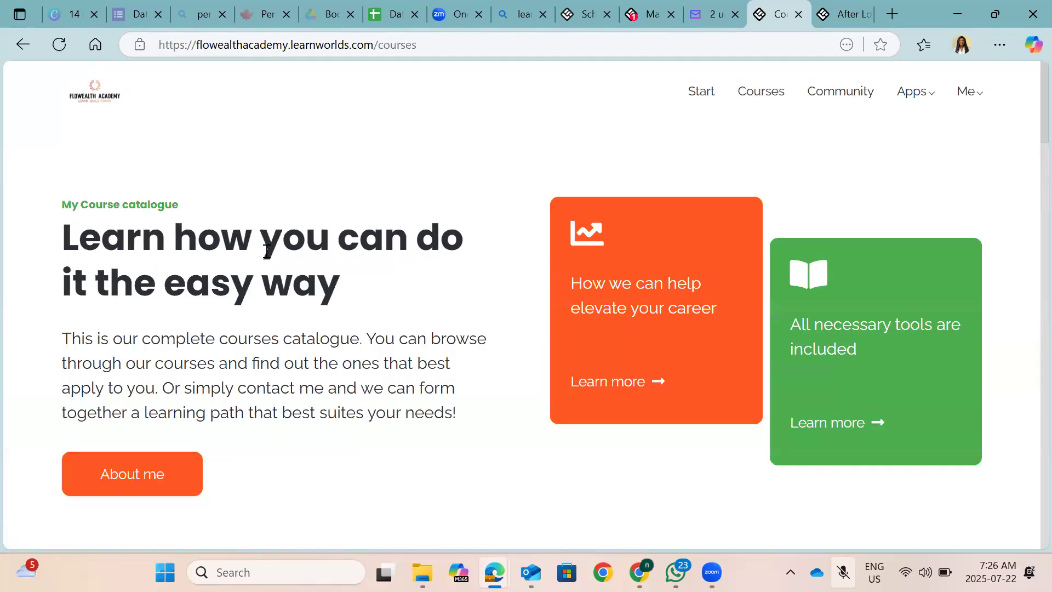
Step: Look through the school's course catalogue from the introduction to the course section and back
scroll(425, 282, down, 10)
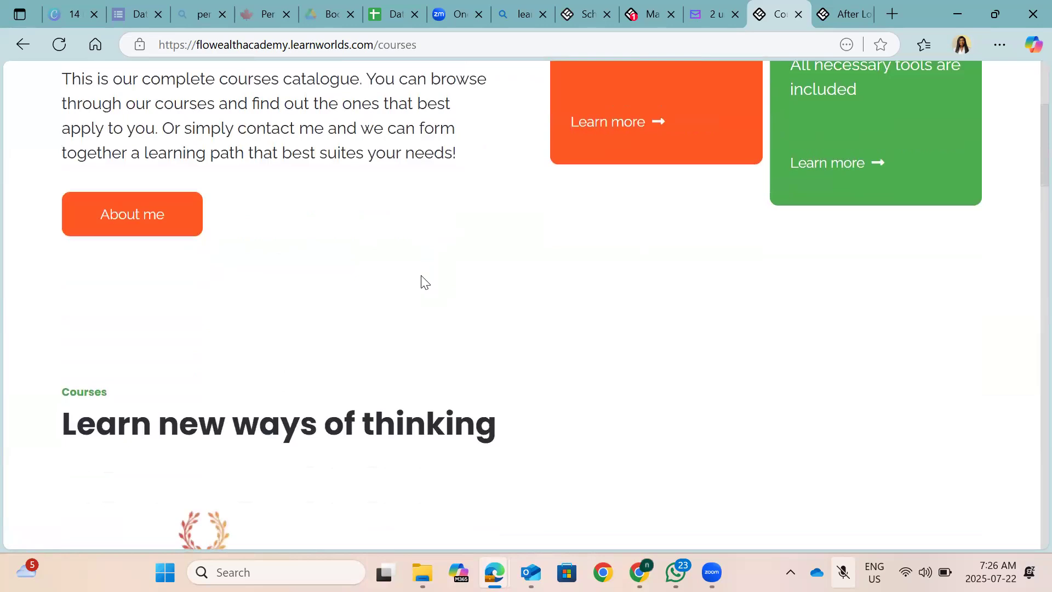
scroll(256, 265, down, 3)
scroll(201, 223, up, 15)
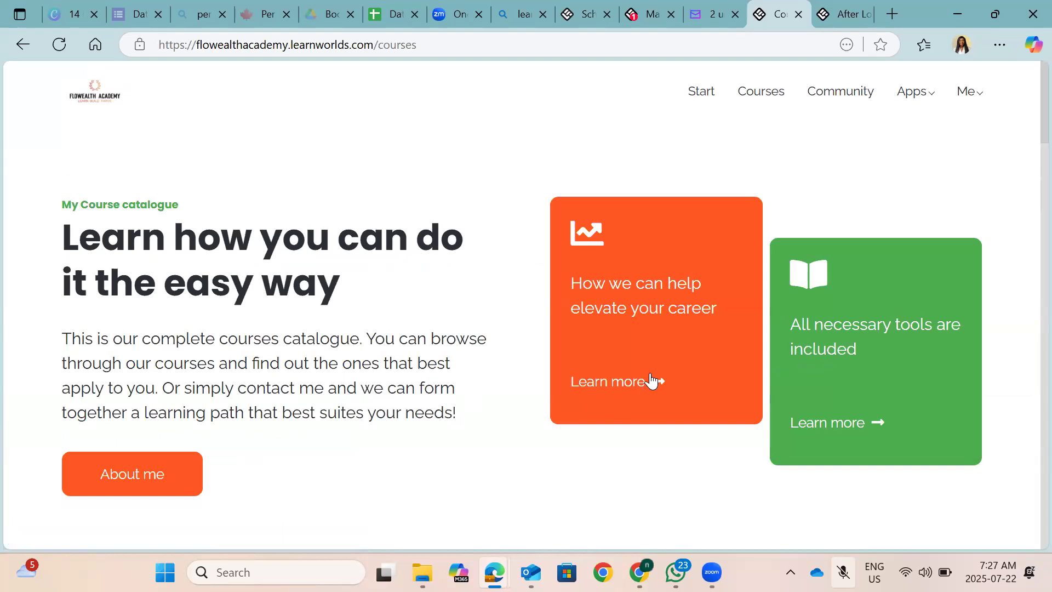
scroll(581, 341, up, 2)
Step: Open the community's Cybersecurity course discussion and share the post "Hi , I am new here"
click(835, 92)
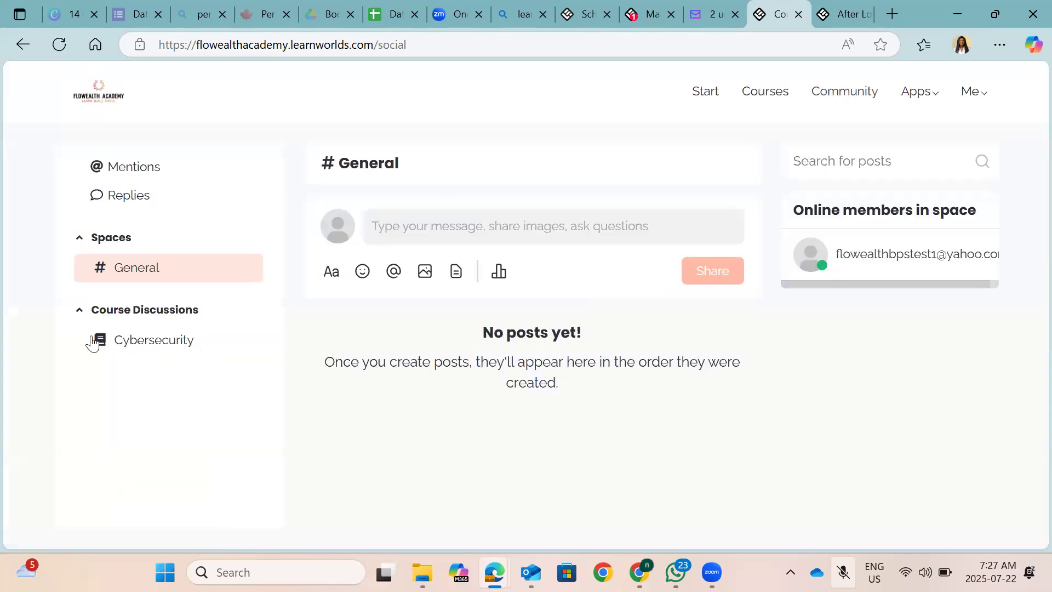
click(151, 346)
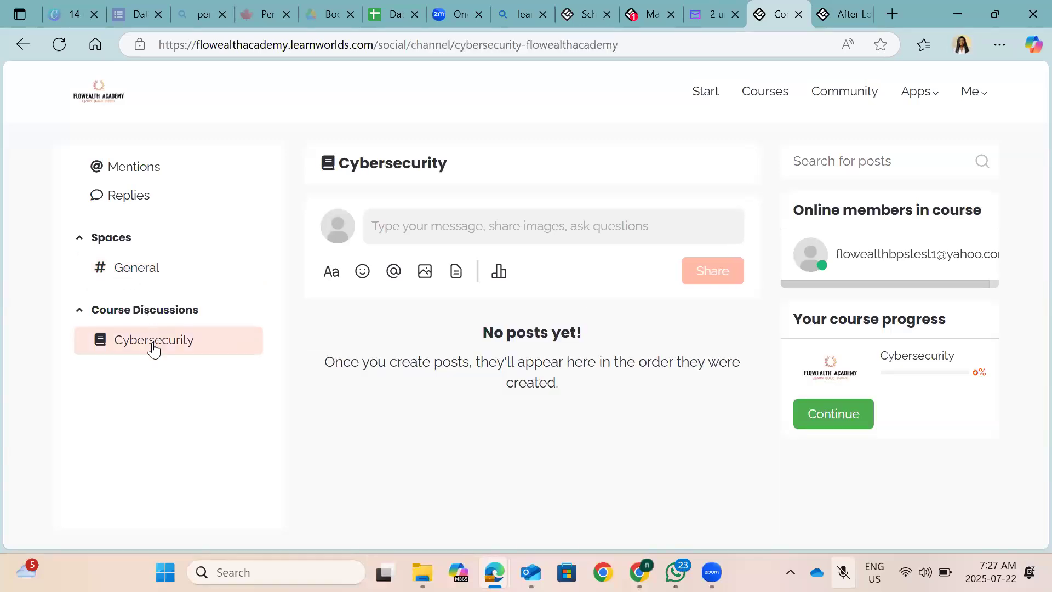
click(455, 229)
text(Hi , I am new here)
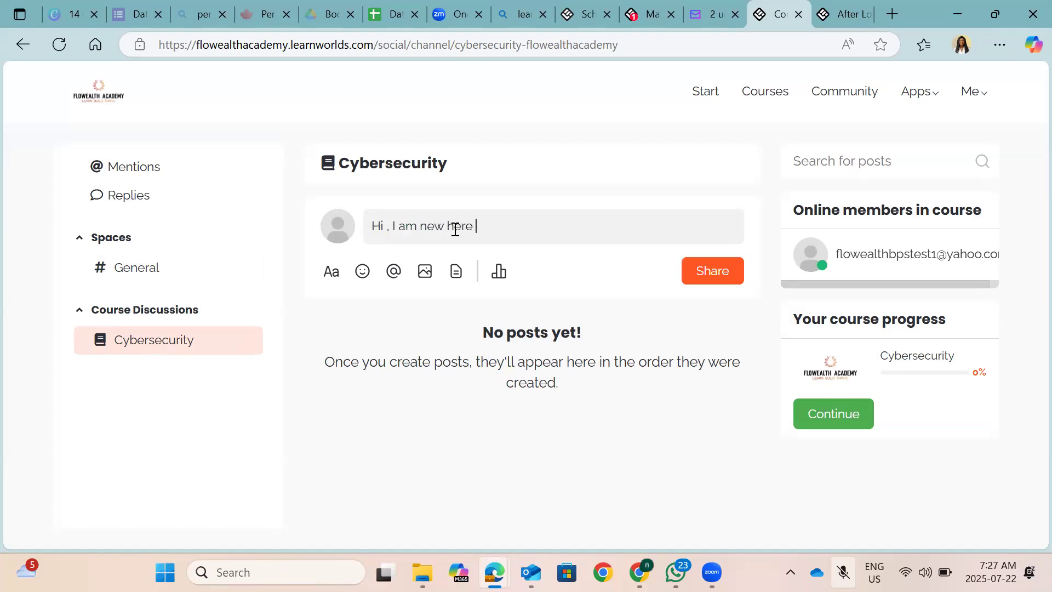
click(709, 279)
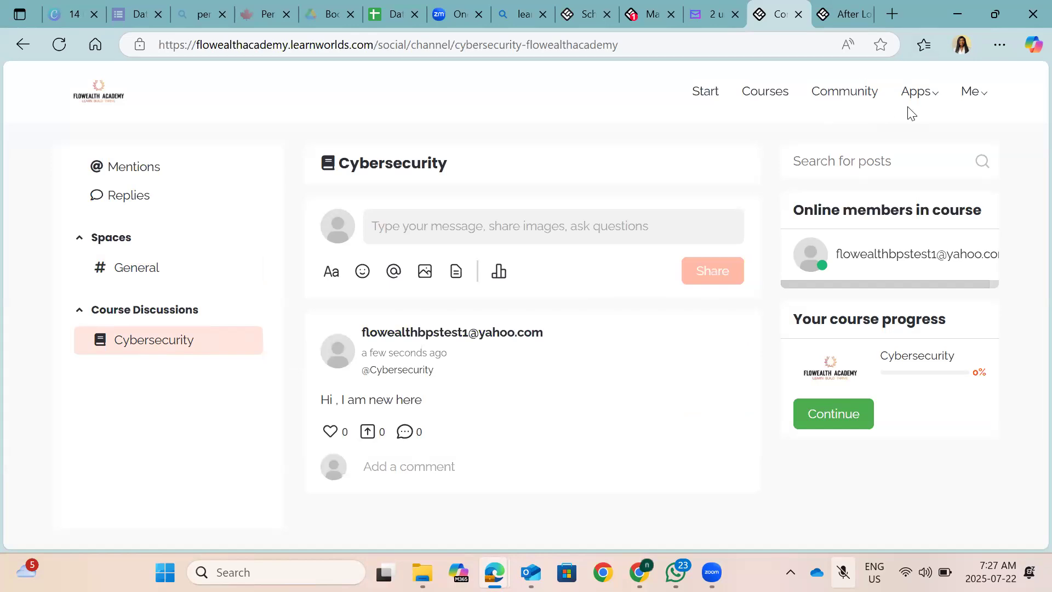
Step: Share the post "hi, I am happy to be here" in the community's General space
click(142, 269)
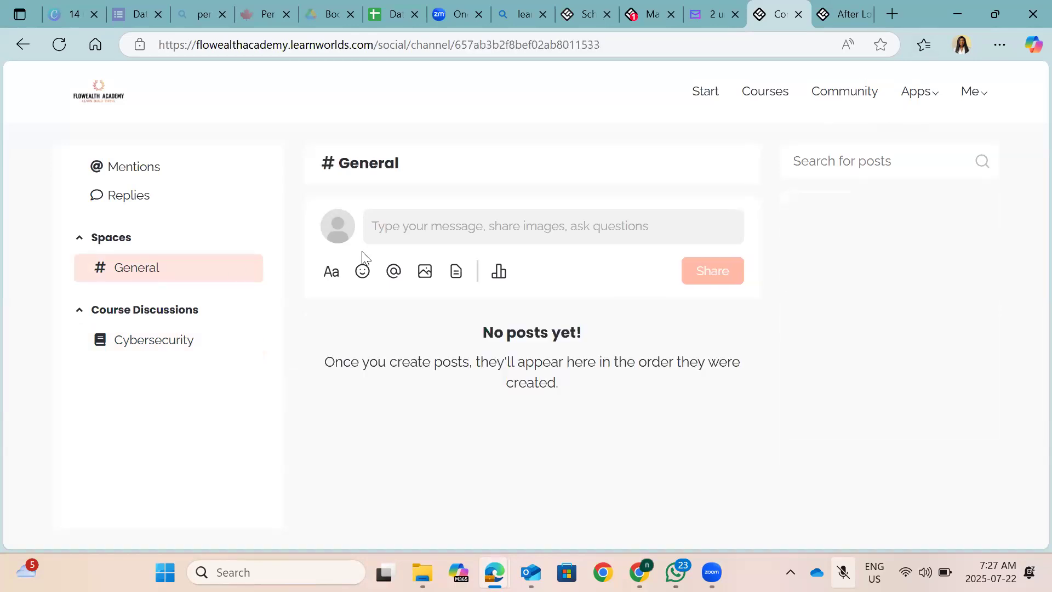
click(399, 230)
text(hi, I am happy to be here)
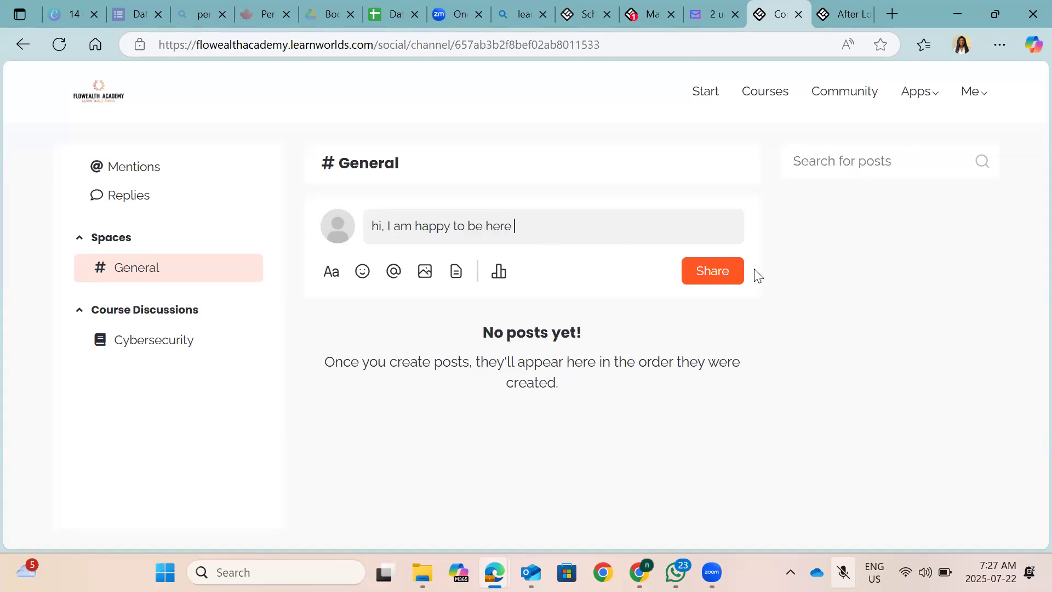
click(732, 275)
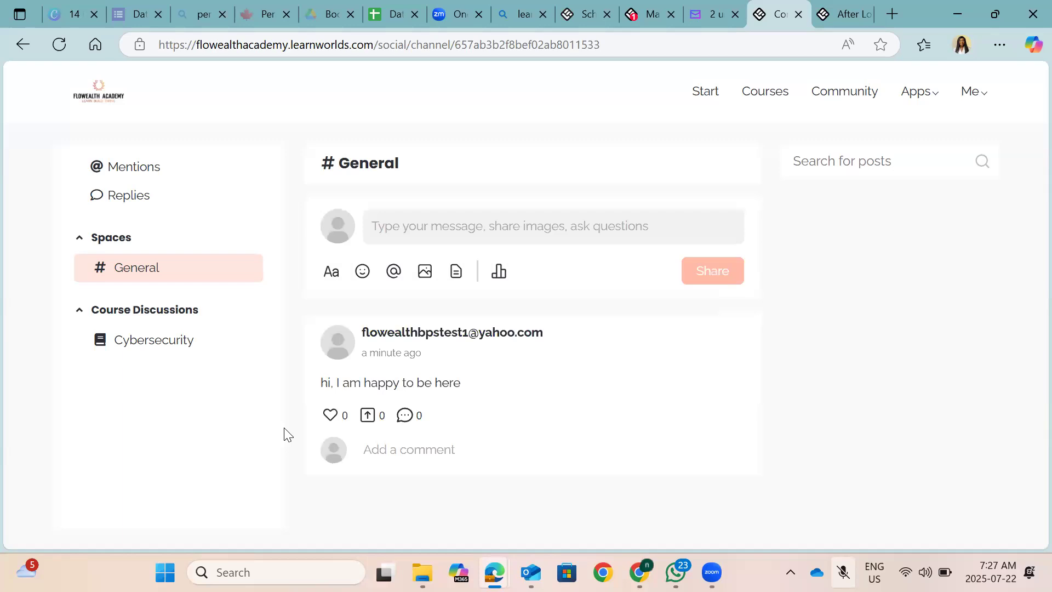
Step: Check the post in the Cybersecurity discussion again, try starting a member mention in a new message and clear it
click(157, 356)
scroll(458, 336, down, 1)
scroll(462, 446, up, 1)
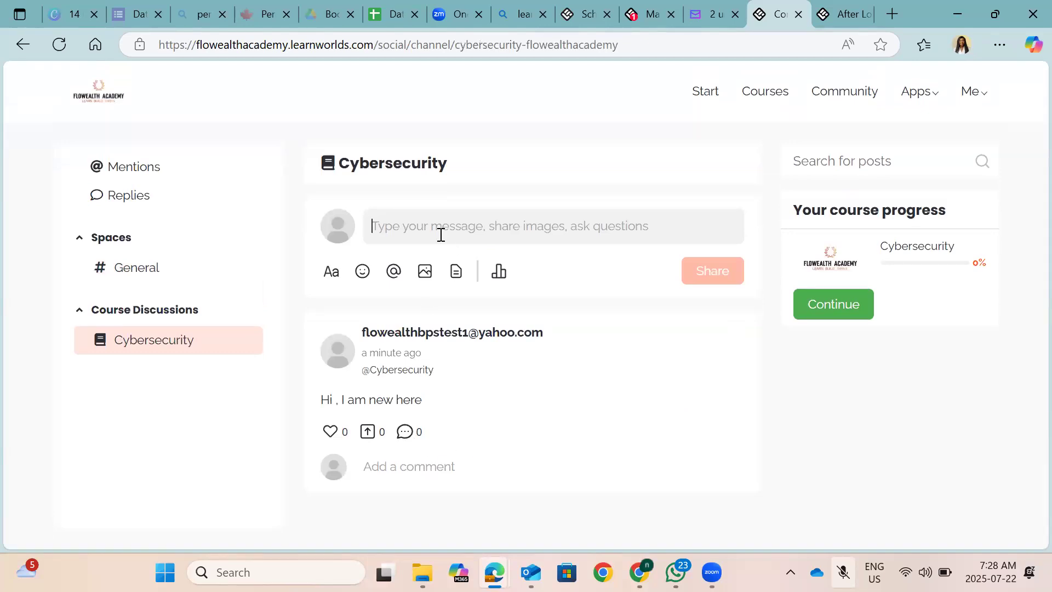
click(383, 276)
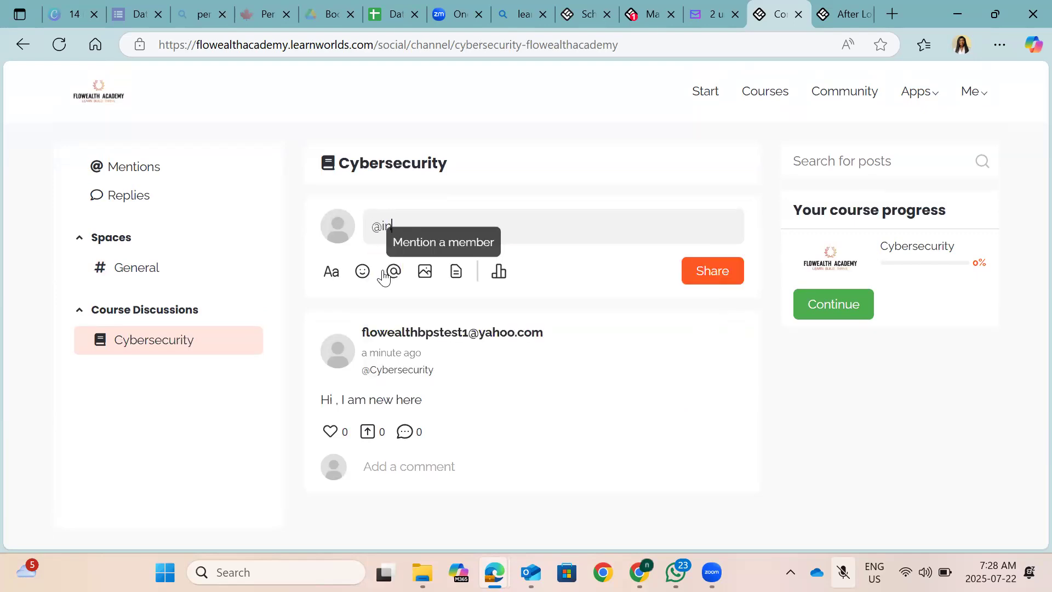
key(BackSpace)
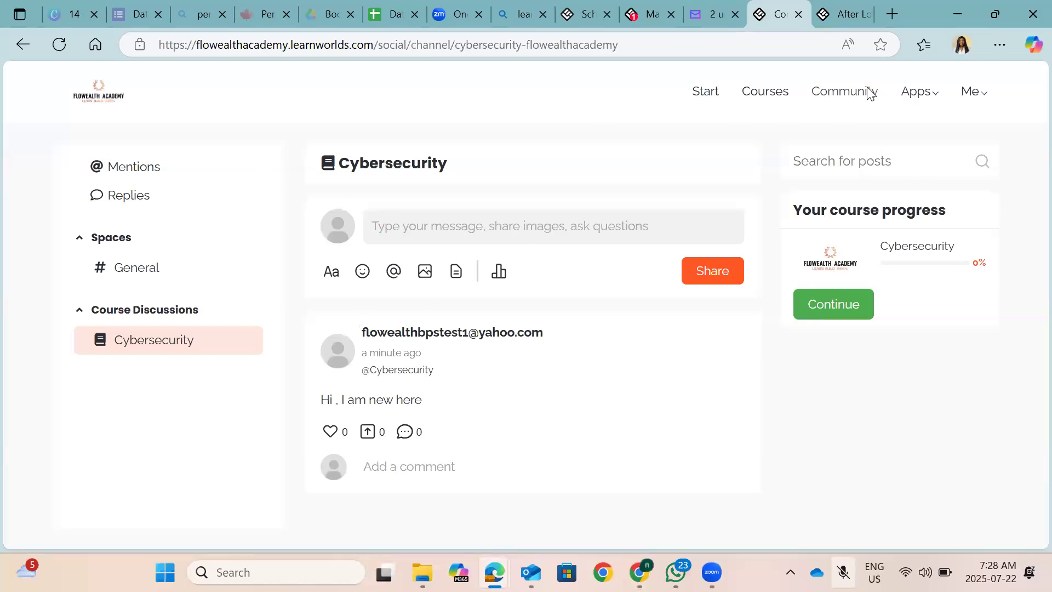
Step: Visit the school's Daily News page, followed by the Other Students page listing its members
mouse_move(921, 96)
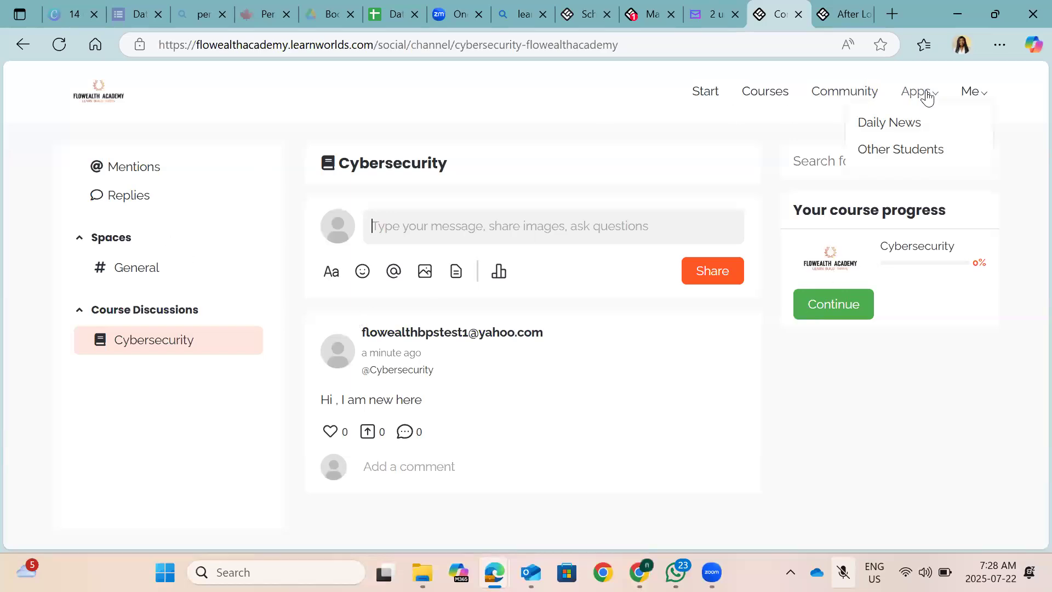
click(891, 126)
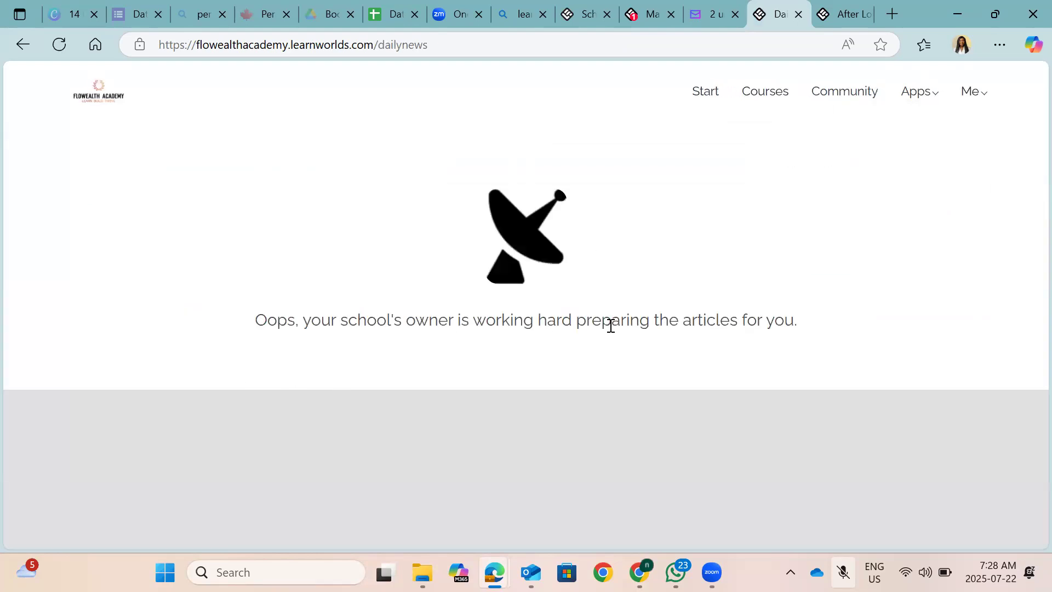
mouse_move(924, 112)
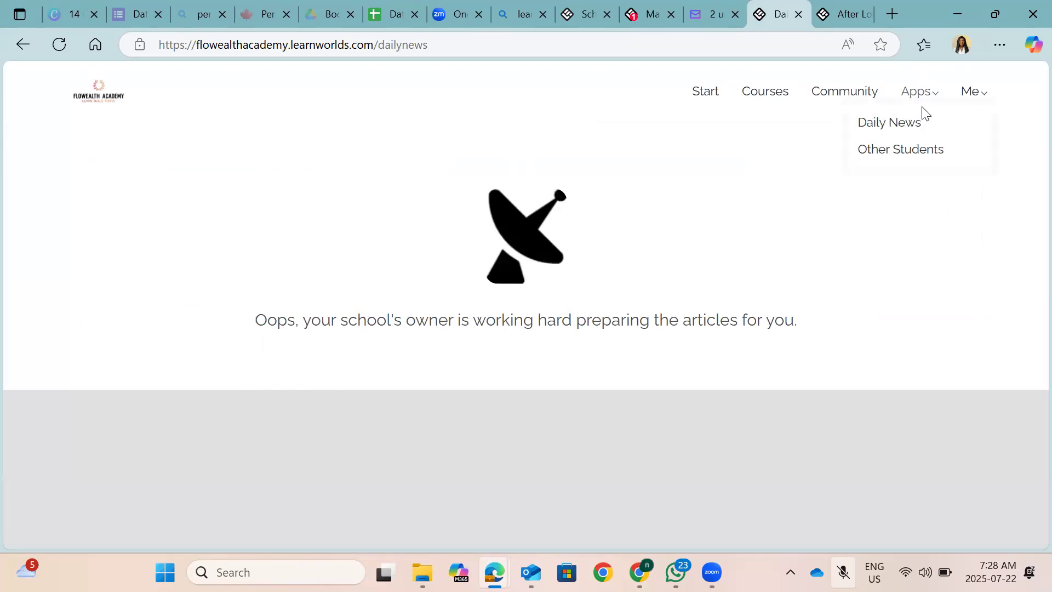
click(920, 154)
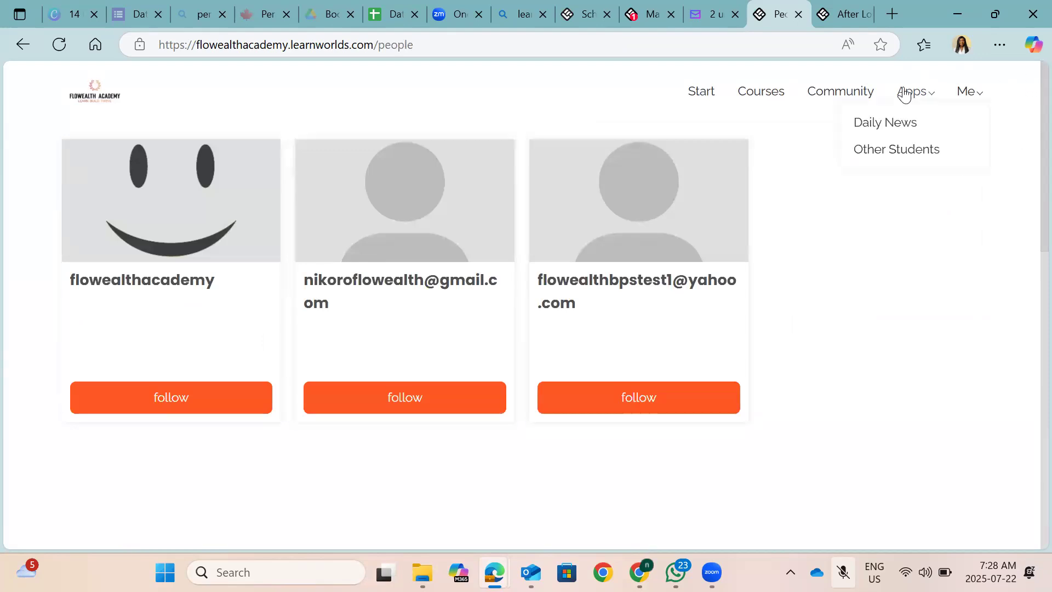
mouse_move(916, 93)
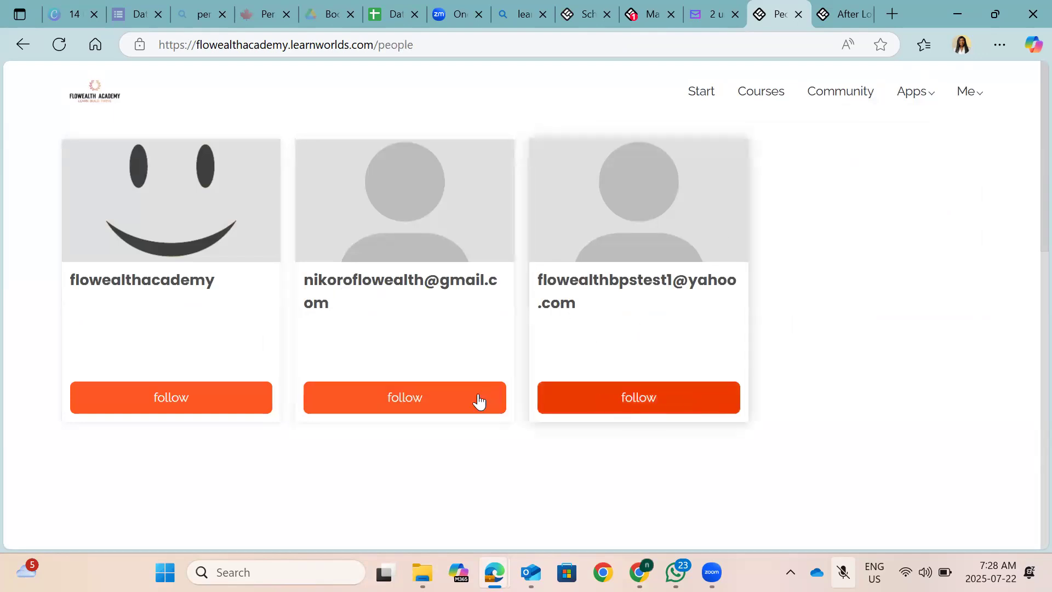
Step: Follow the other student and flowealthacademy, and try following the learner's own account before reverting that
click(454, 401)
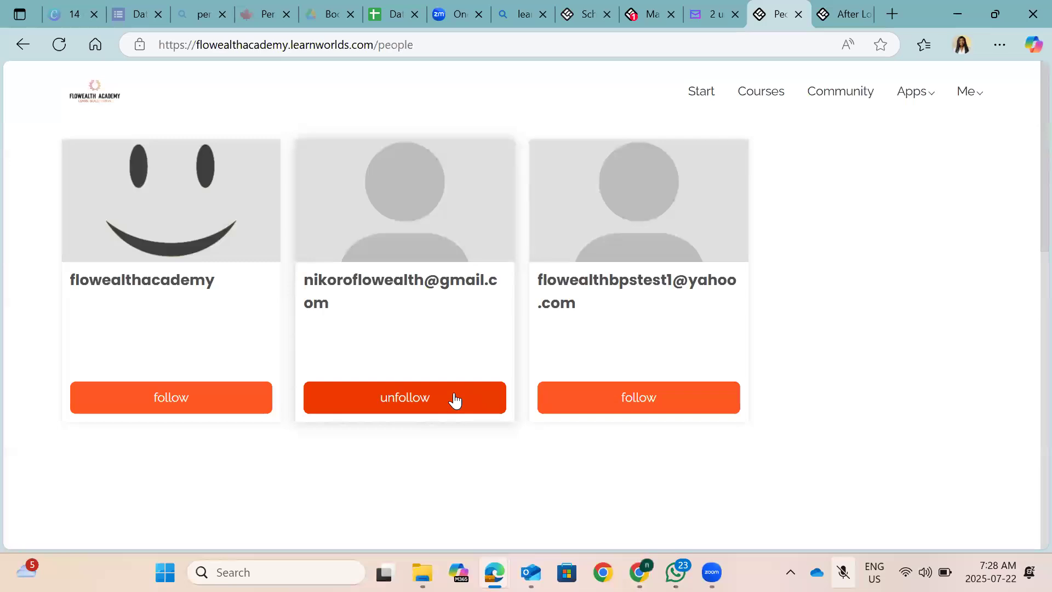
click(627, 412)
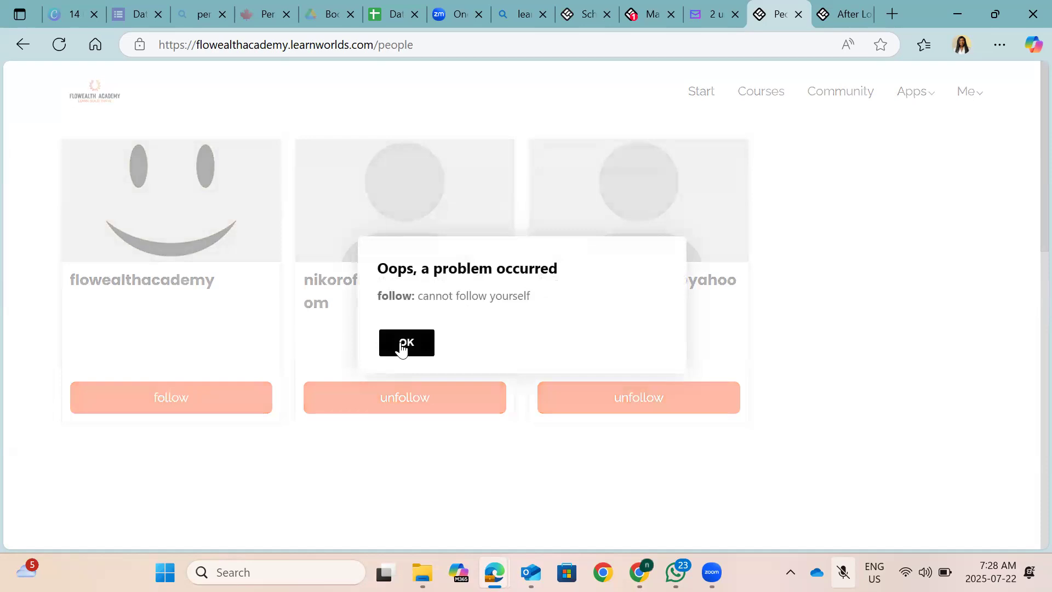
click(403, 344)
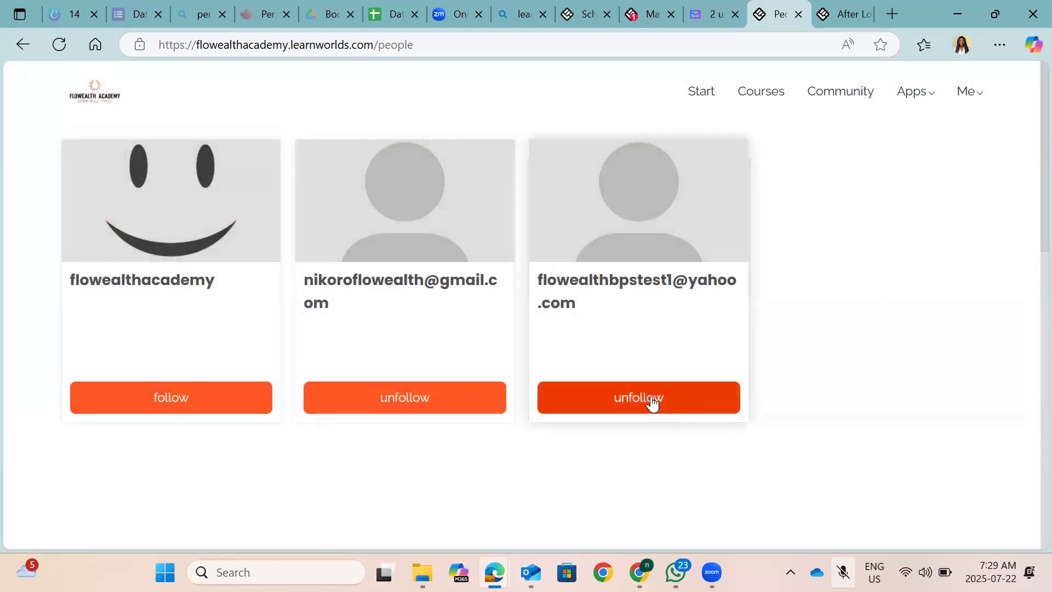
click(652, 403)
click(202, 395)
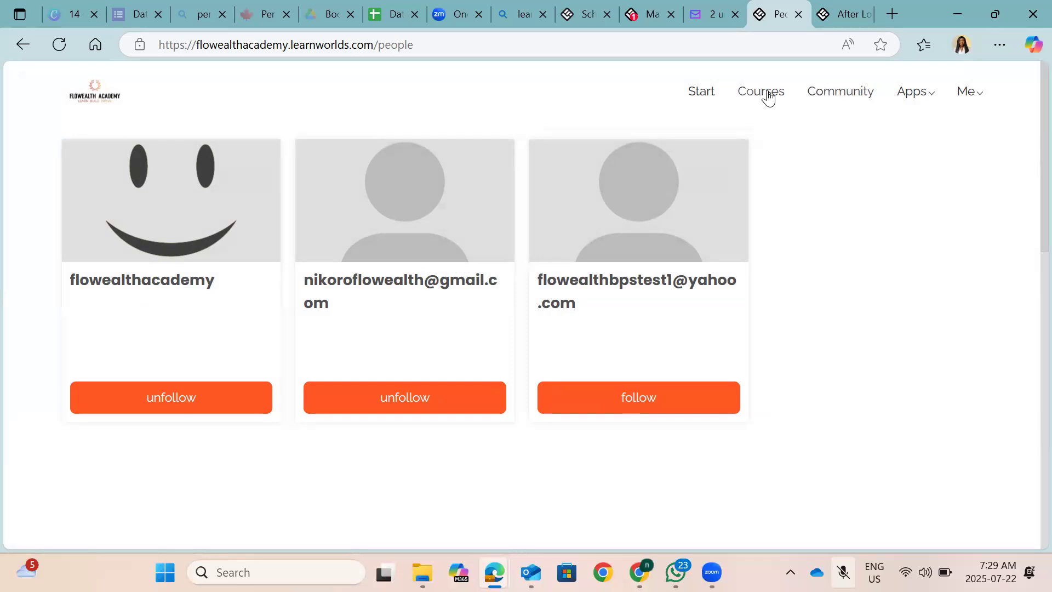
Step: Revisit the community's General space, then open the learner's inbox and read the Badge Award message
click(826, 101)
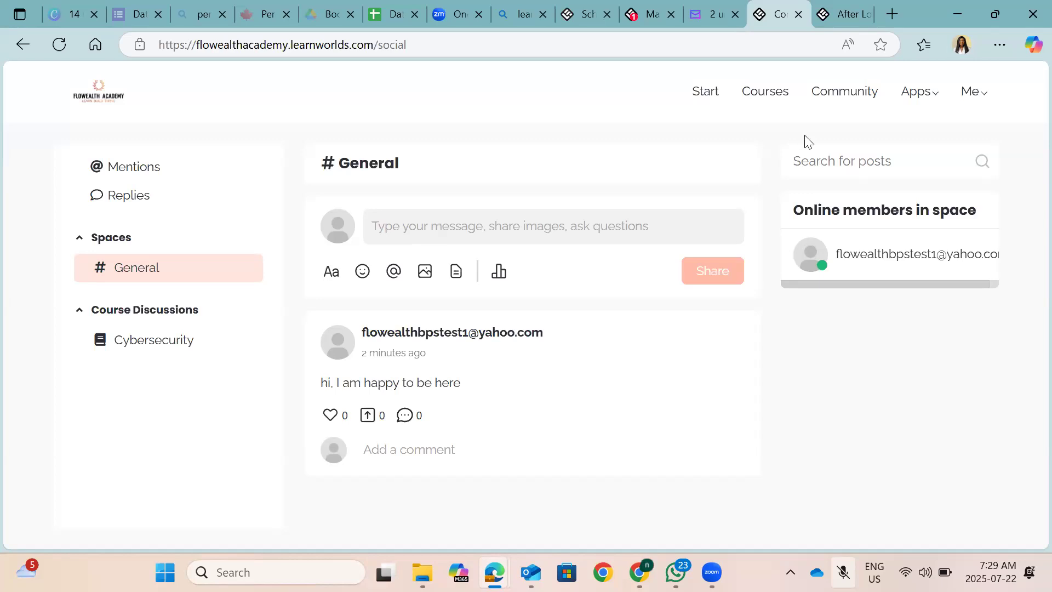
click(980, 103)
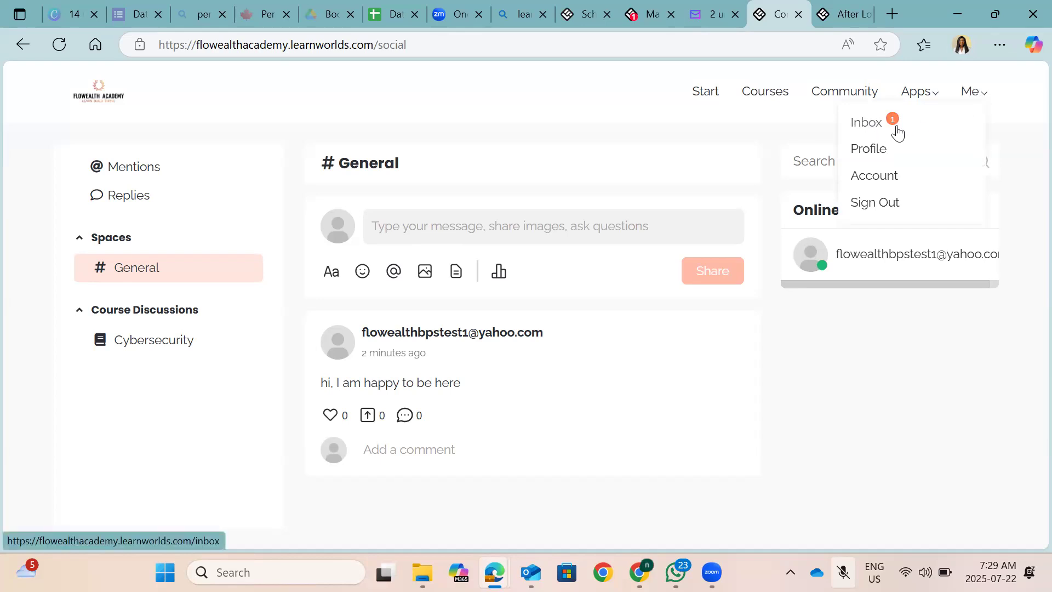
click(984, 95)
click(985, 95)
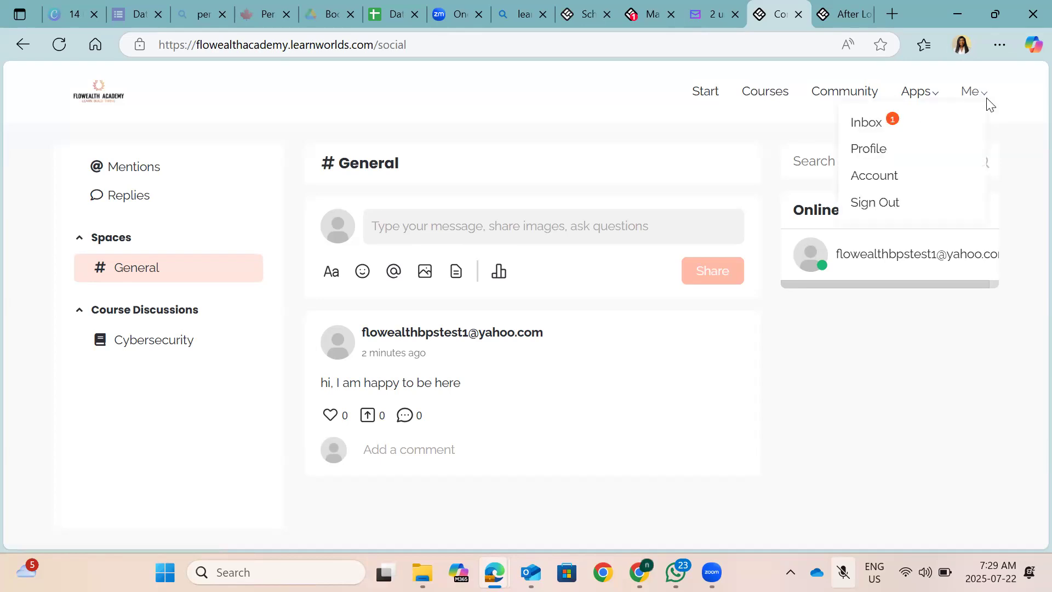
click(867, 122)
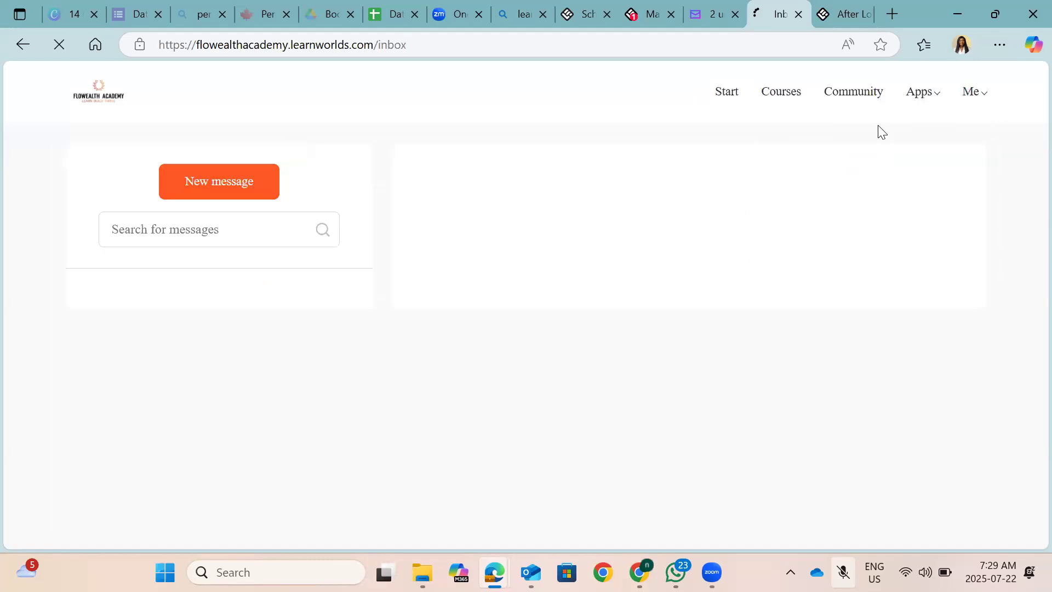
click(129, 336)
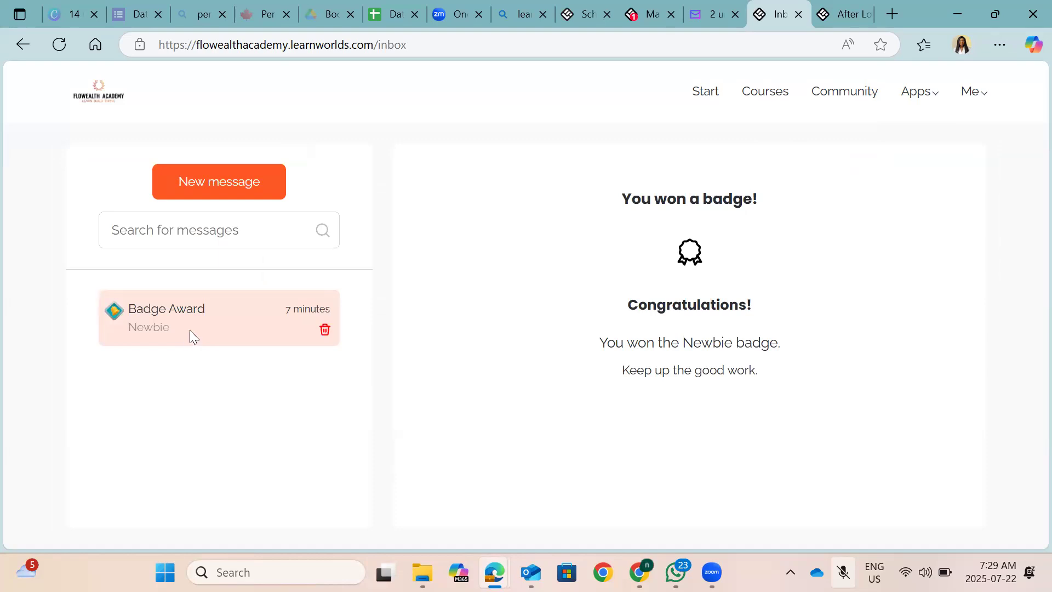
scroll(643, 355, down, 1)
scroll(643, 359, up, 1)
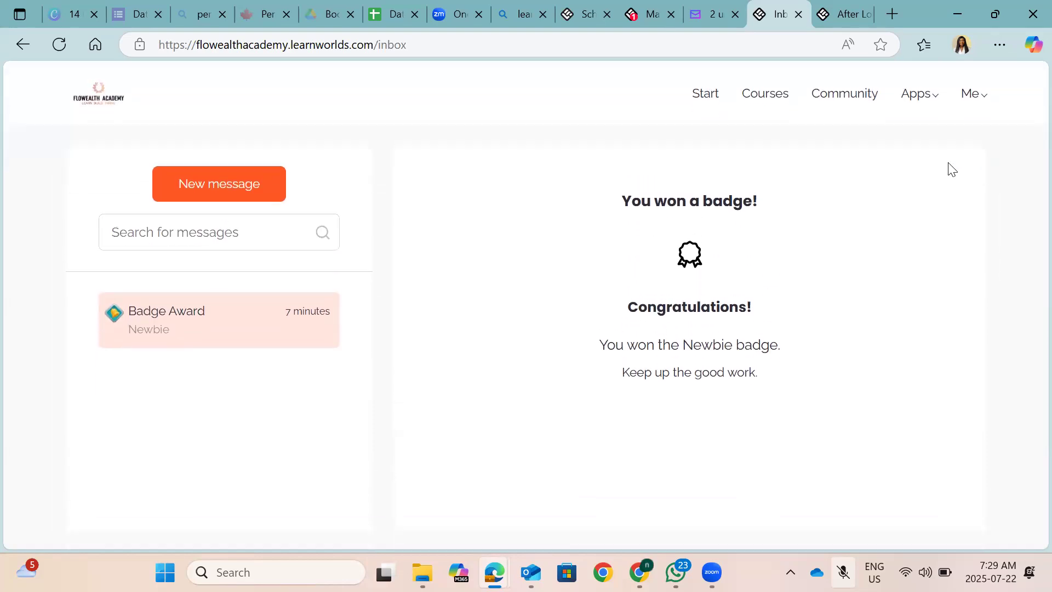
Step: Open the learner's profile and review its activity statistics, achievements and courses
mouse_move(972, 93)
click(877, 153)
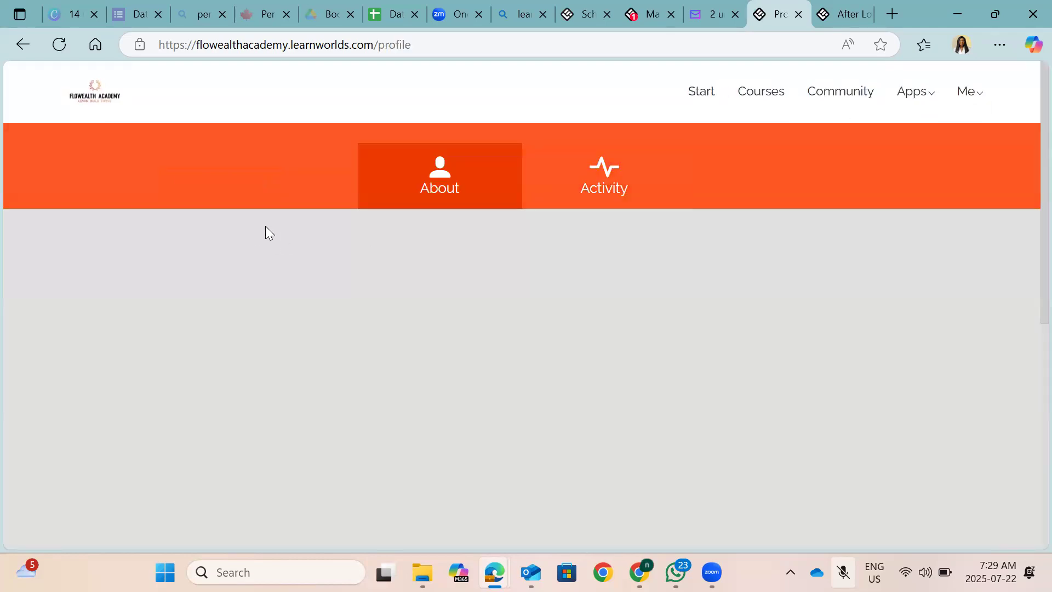
scroll(299, 338, down, 5)
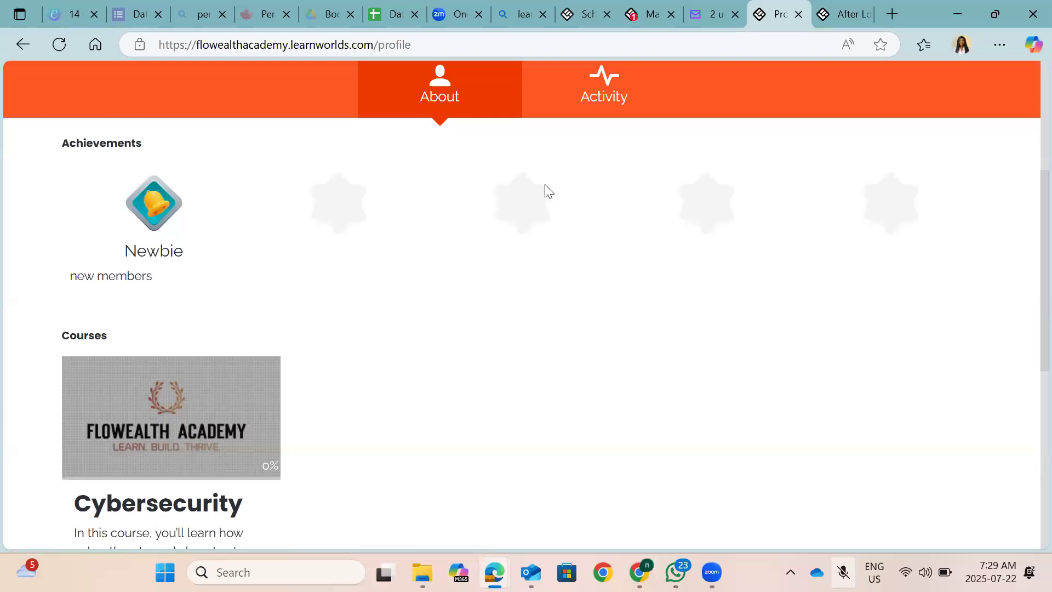
scroll(472, 248, up, 4)
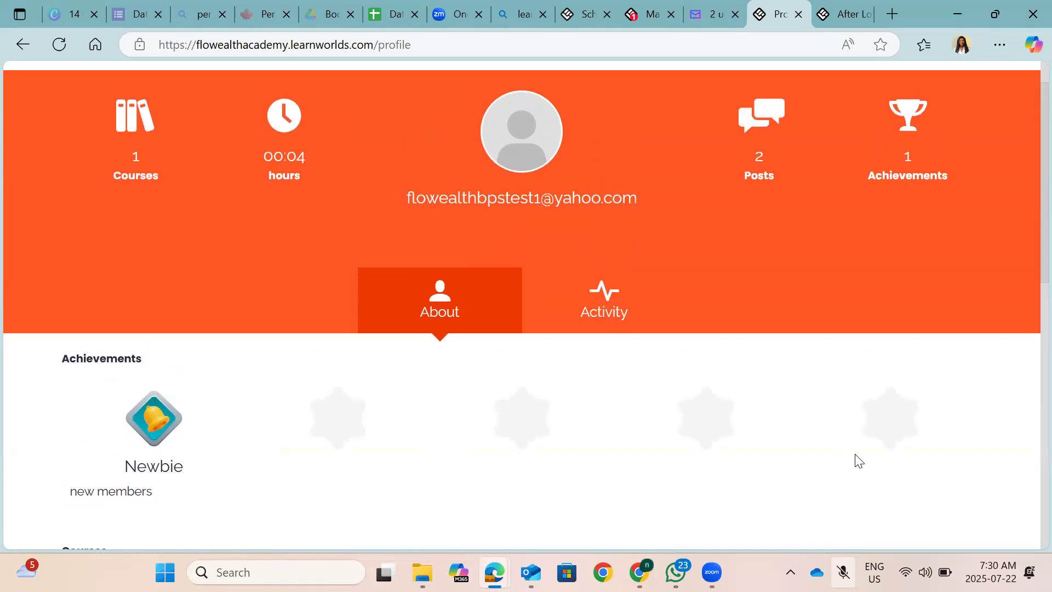
scroll(855, 460, down, 1)
scroll(854, 460, up, 2)
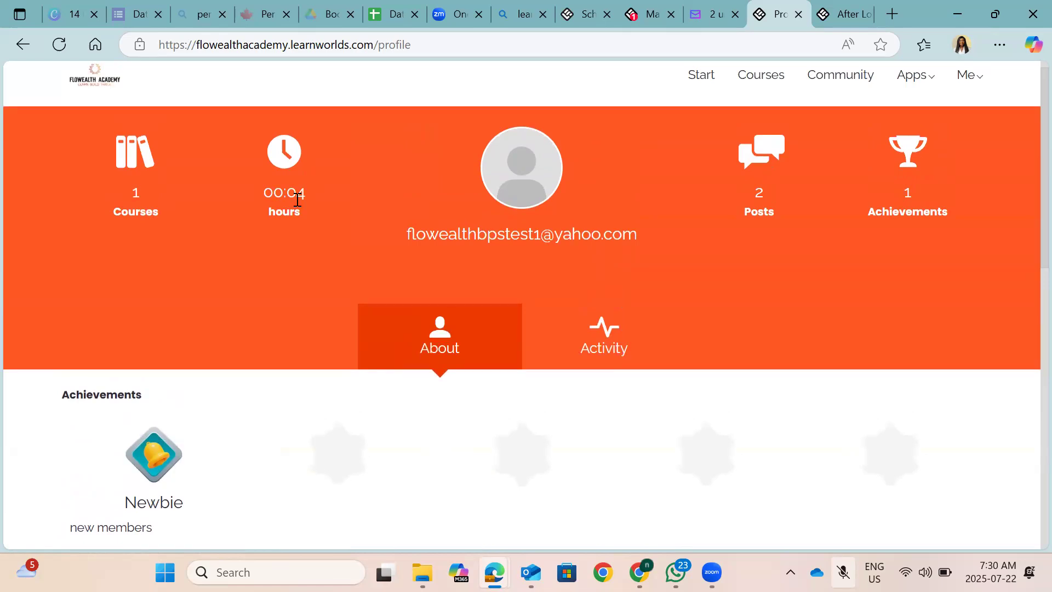
scroll(296, 199, down, 3)
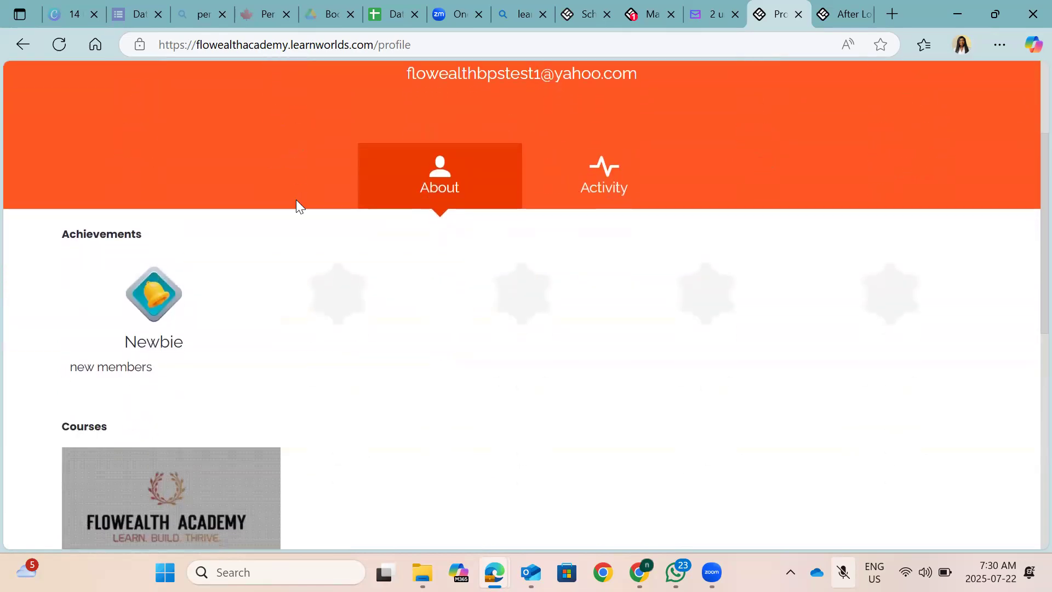
scroll(296, 200, up, 3)
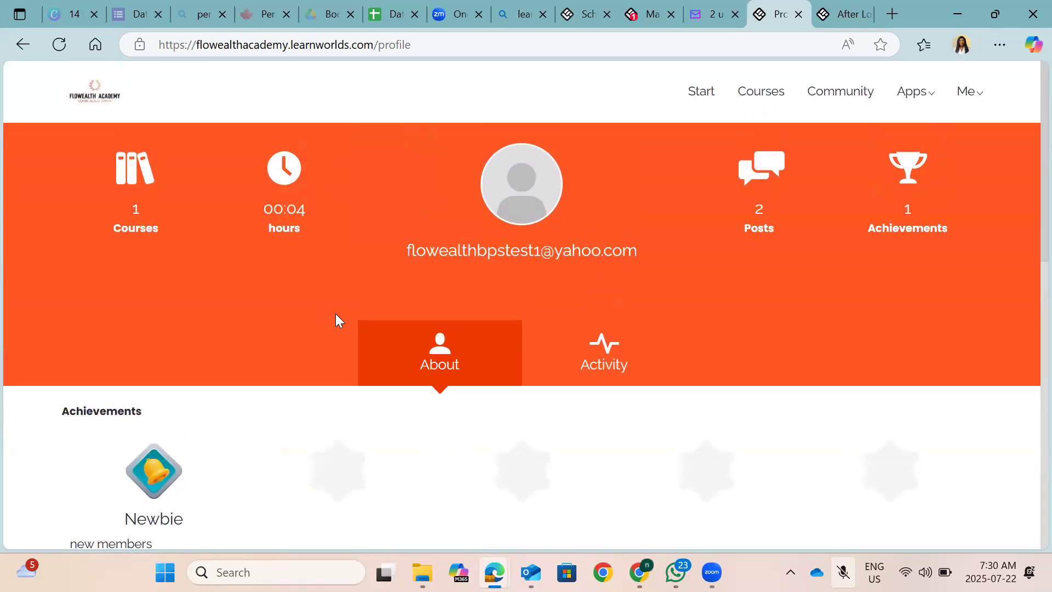
scroll(335, 314, down, 3)
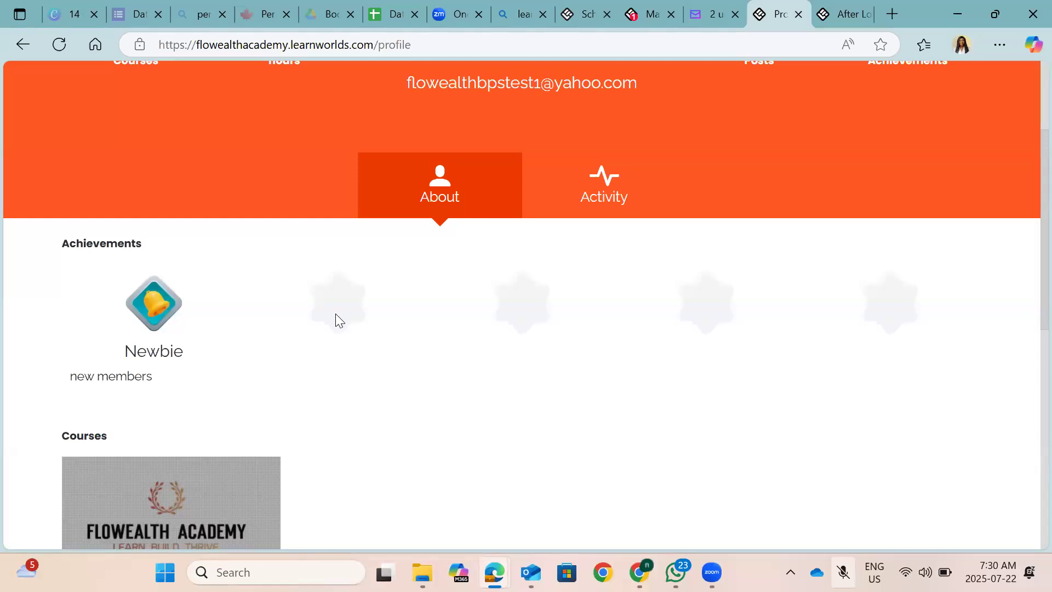
scroll(336, 314, down, 5)
scroll(335, 314, down, 4)
scroll(336, 315, up, 12)
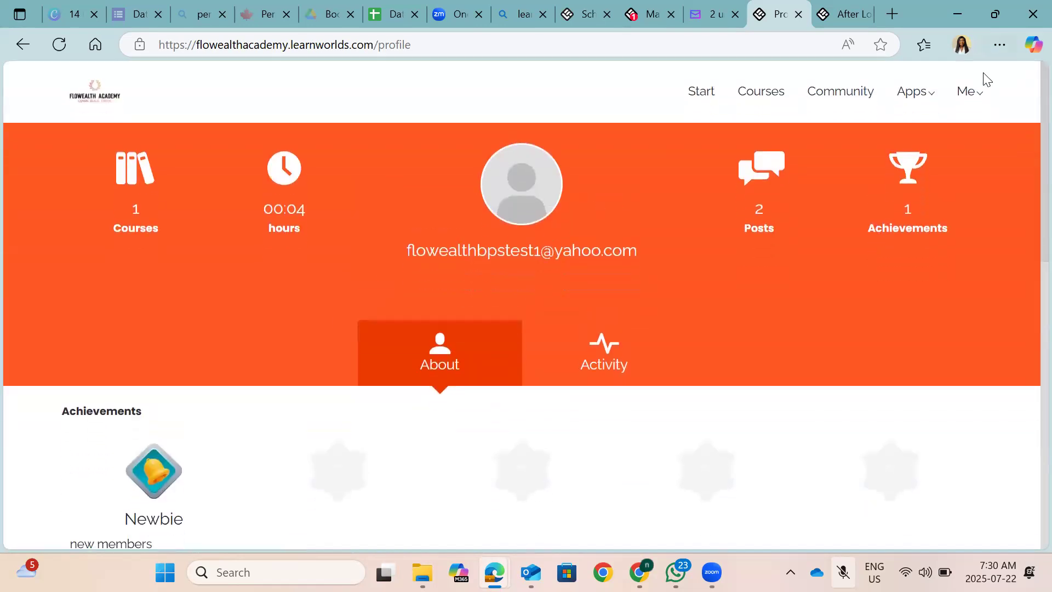
Step: Open the learner's account page, review the personal details and security sections, and sort the courses and programs by title
mouse_move(980, 99)
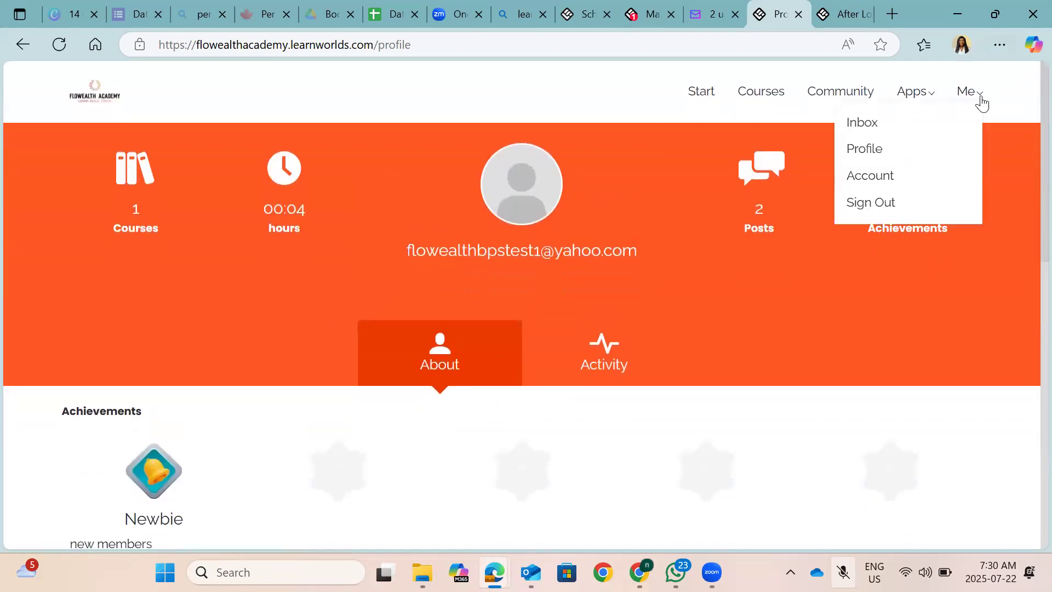
click(891, 179)
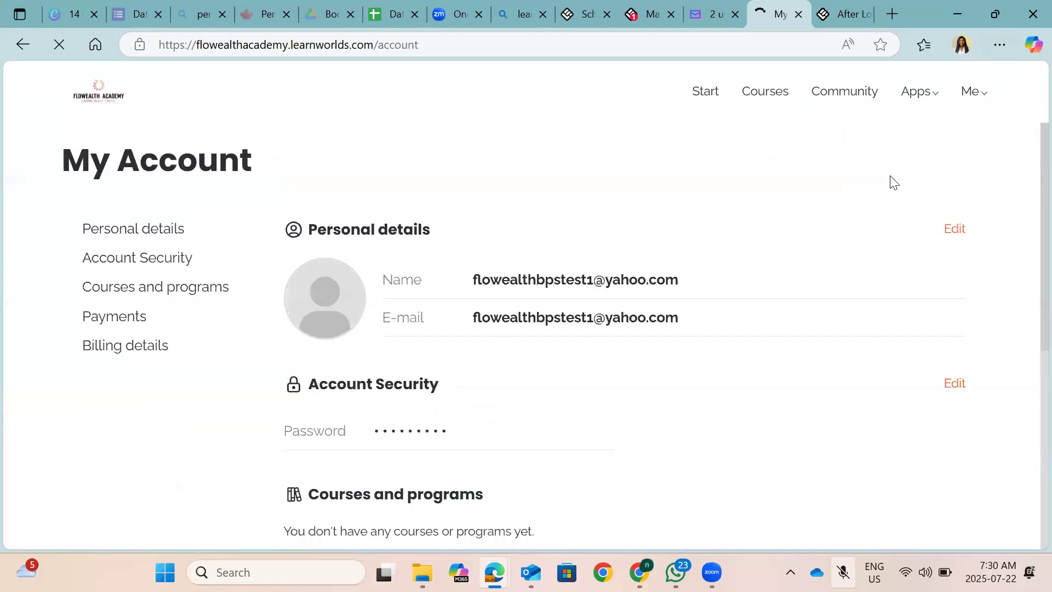
scroll(257, 323, down, 2)
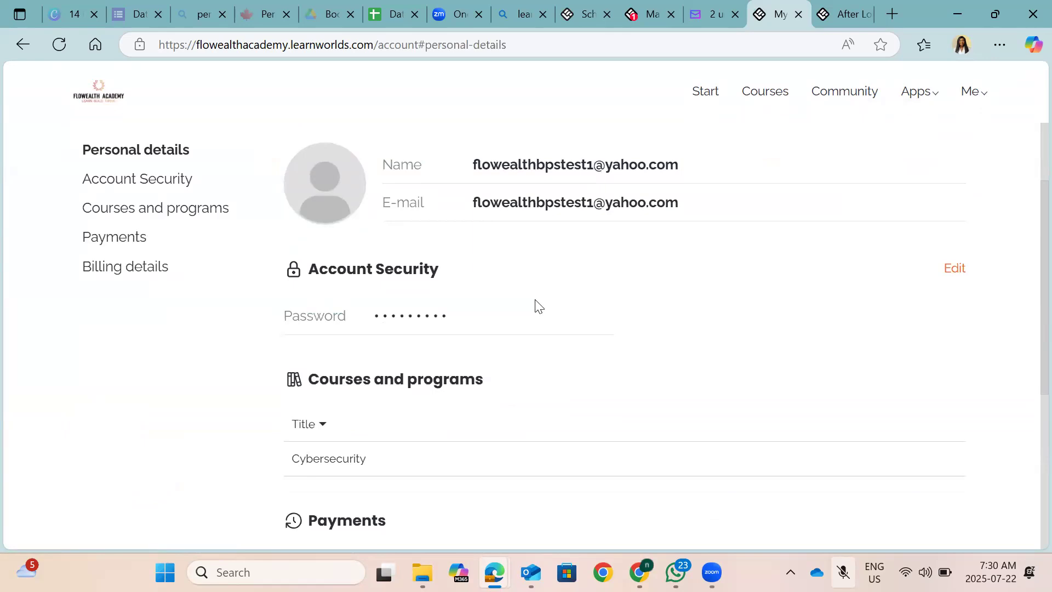
scroll(151, 406, down, 3)
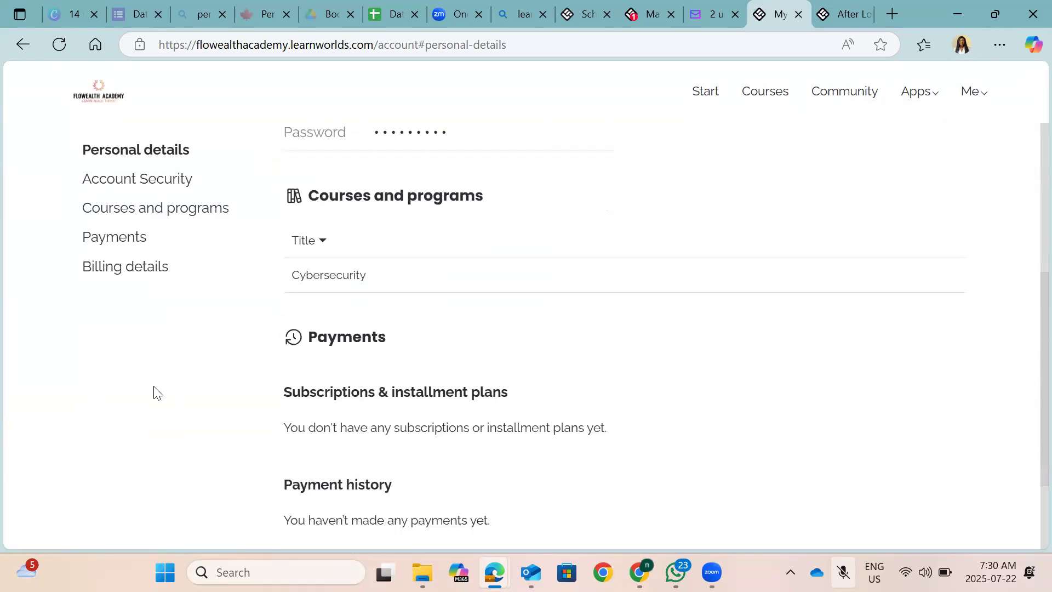
click(323, 243)
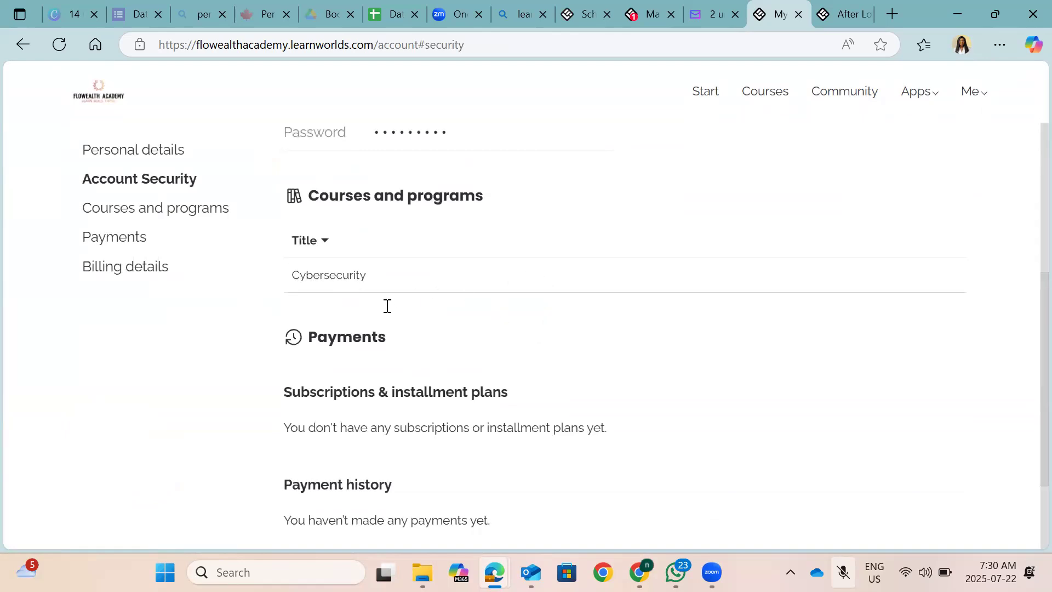
Step: Review the account's payments and billing details, and jump to the Account Security section before returning to the personal details
scroll(386, 309, down, 2)
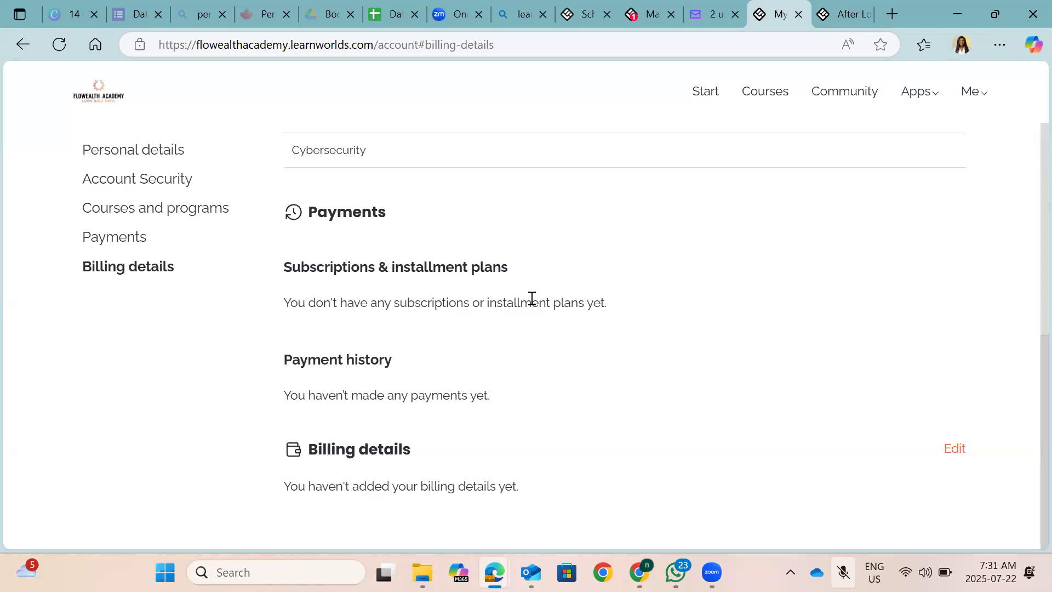
scroll(530, 300, down, 1)
scroll(531, 301, up, 1)
scroll(381, 297, up, 7)
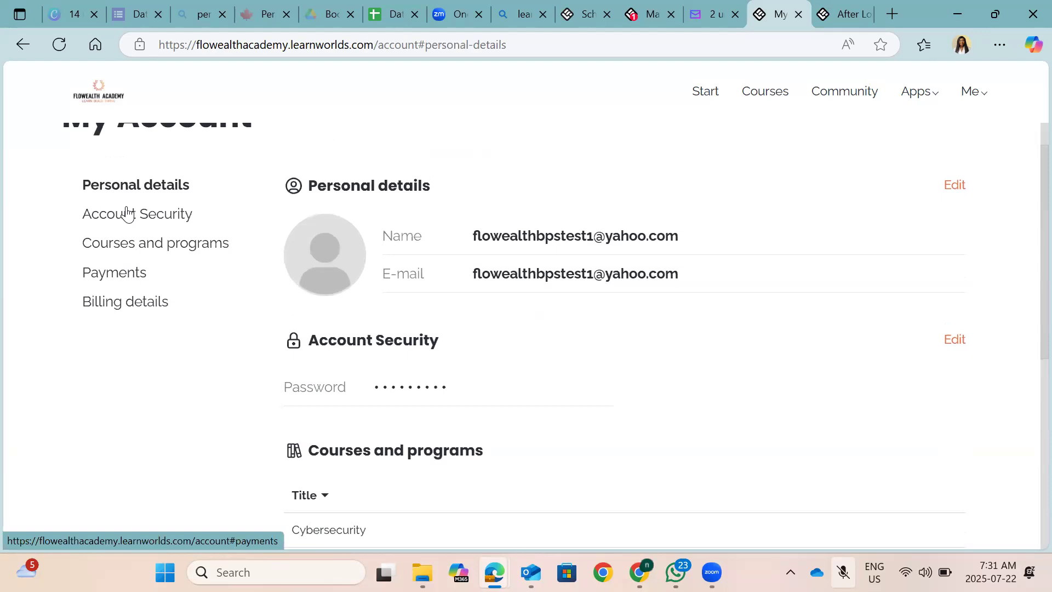
click(125, 219)
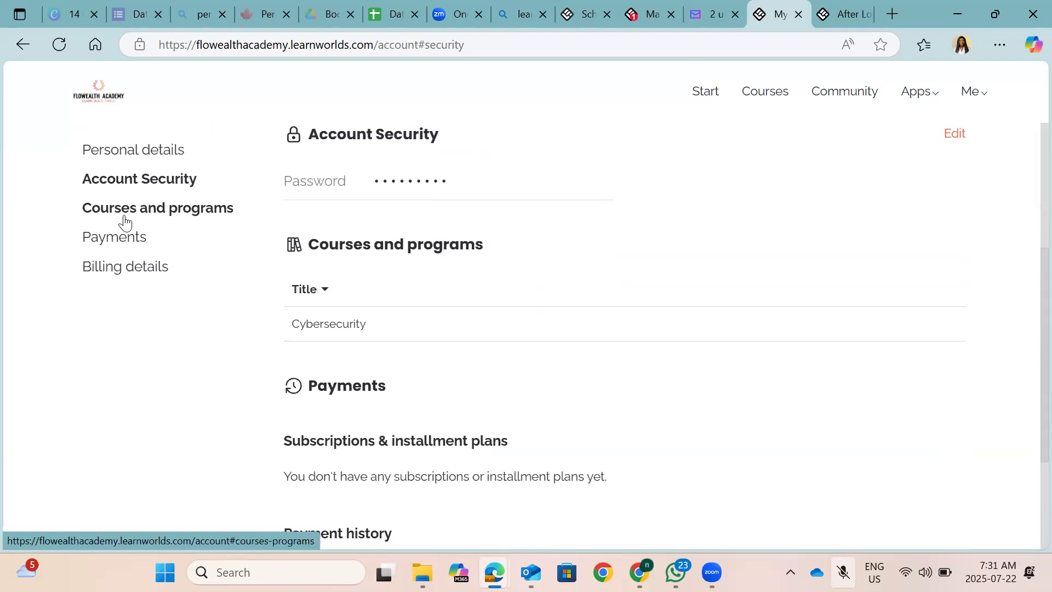
scroll(587, 306, up, 5)
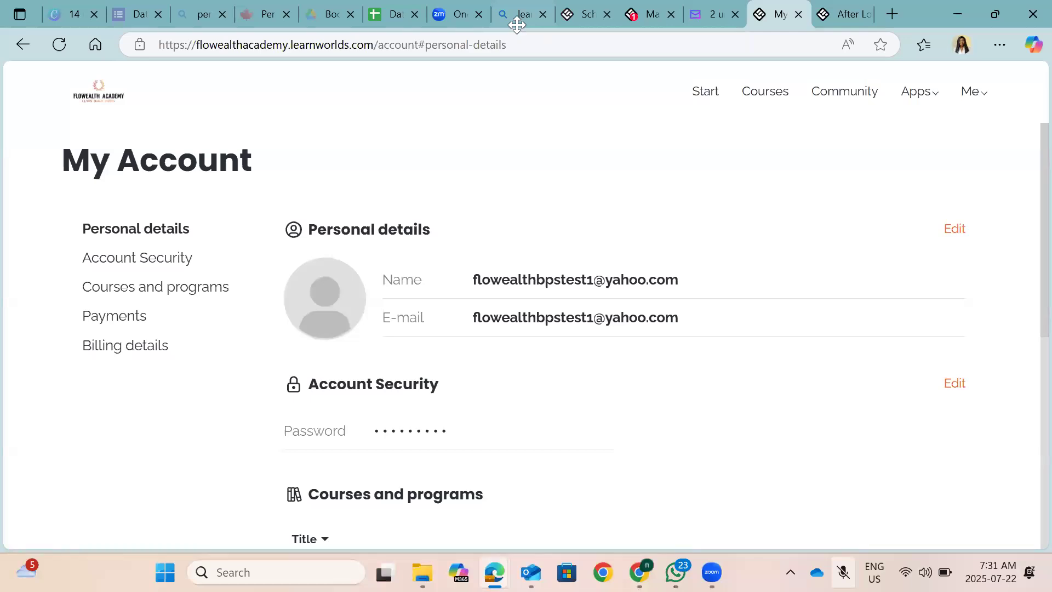
Step: Open the school's Start page and review the learner's activity summary and the enrolled Cybersecurity course
click(706, 91)
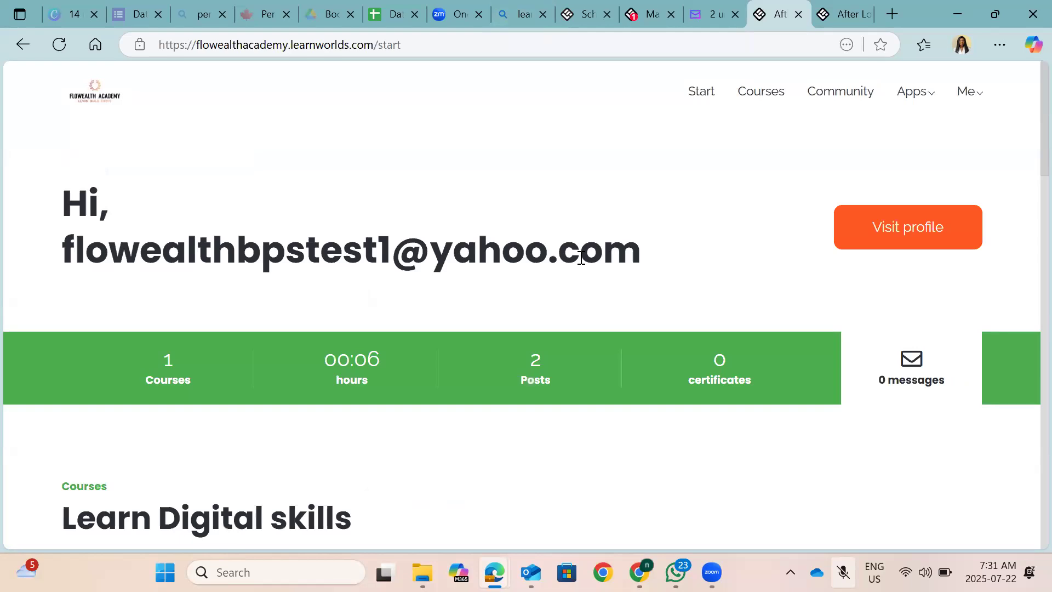
scroll(580, 258, down, 5)
scroll(581, 263, up, 5)
scroll(582, 262, down, 10)
scroll(582, 261, up, 5)
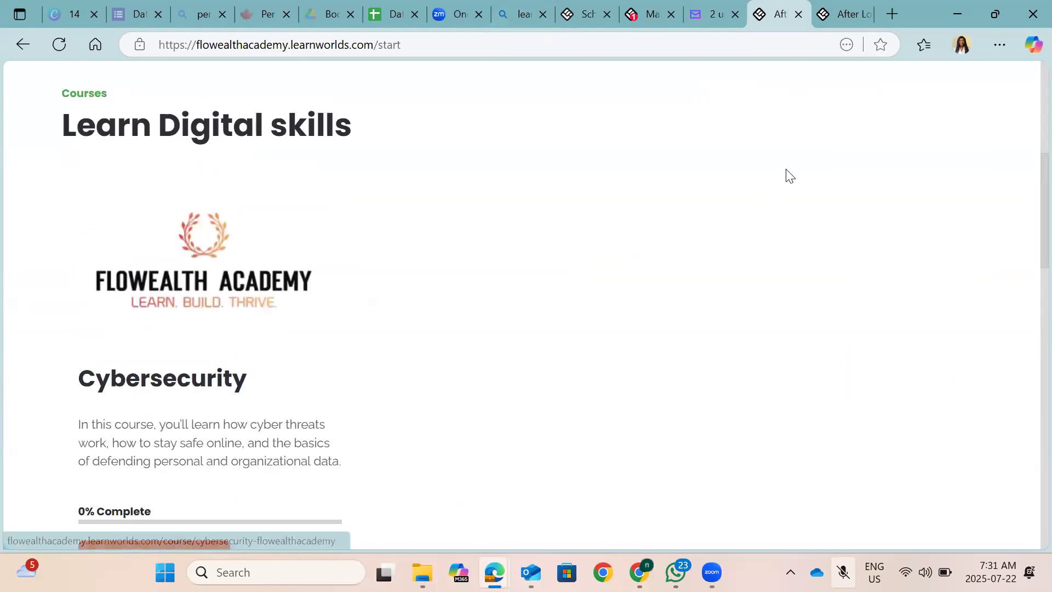
scroll(787, 175, up, 5)
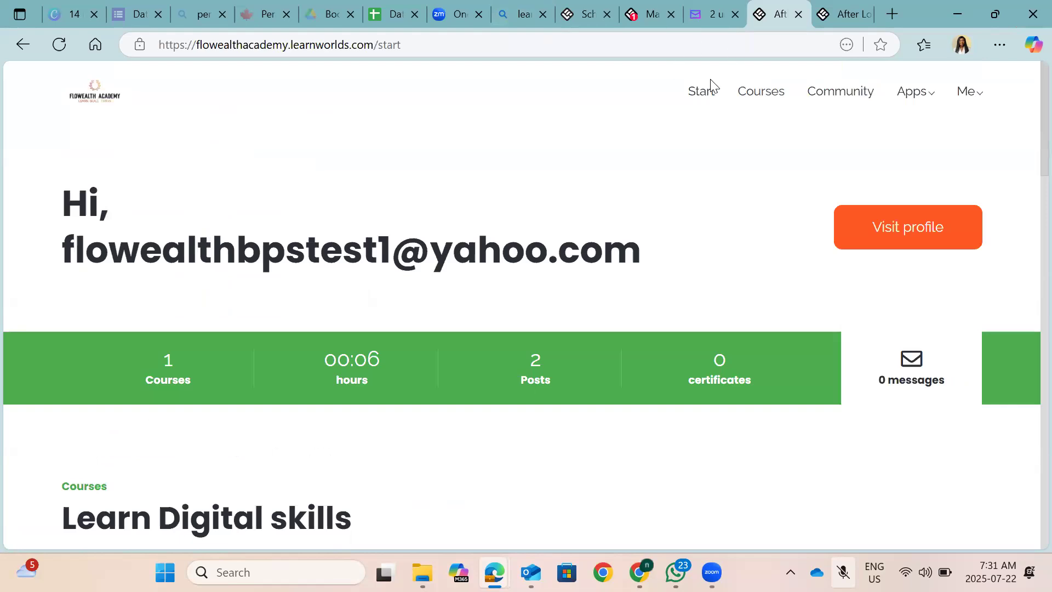
Step: Open the school's course catalogue and look over its introduction and the Cybersecurity course listing
click(764, 93)
scroll(513, 228, down, 5)
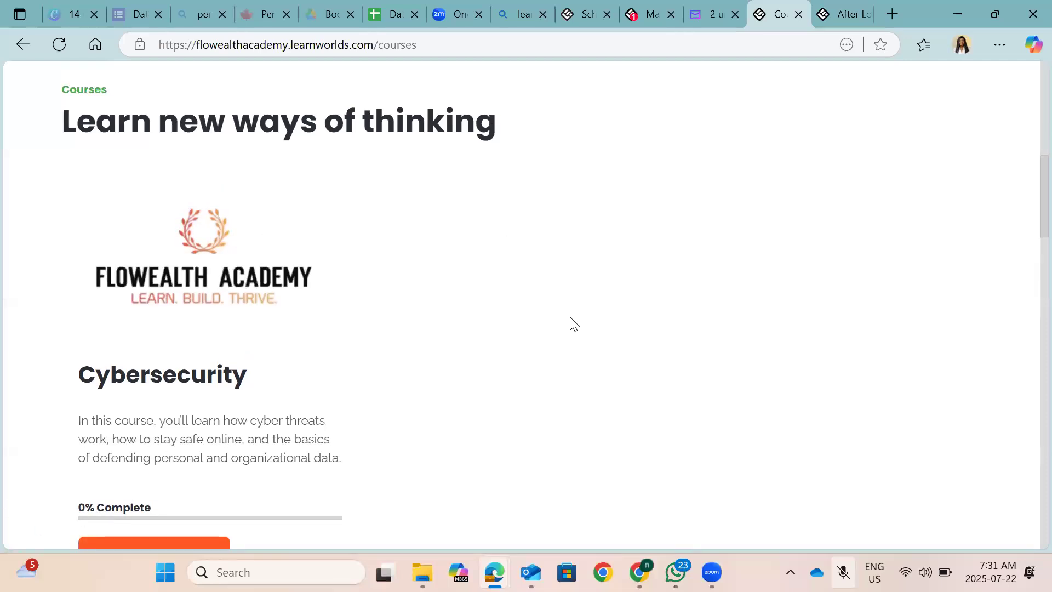
scroll(572, 323, up, 10)
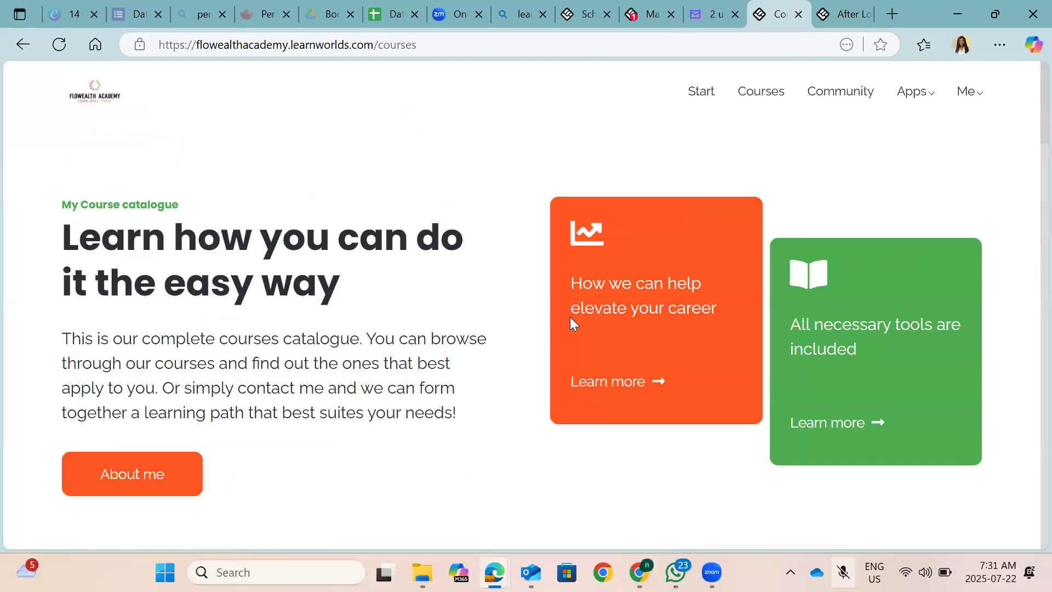